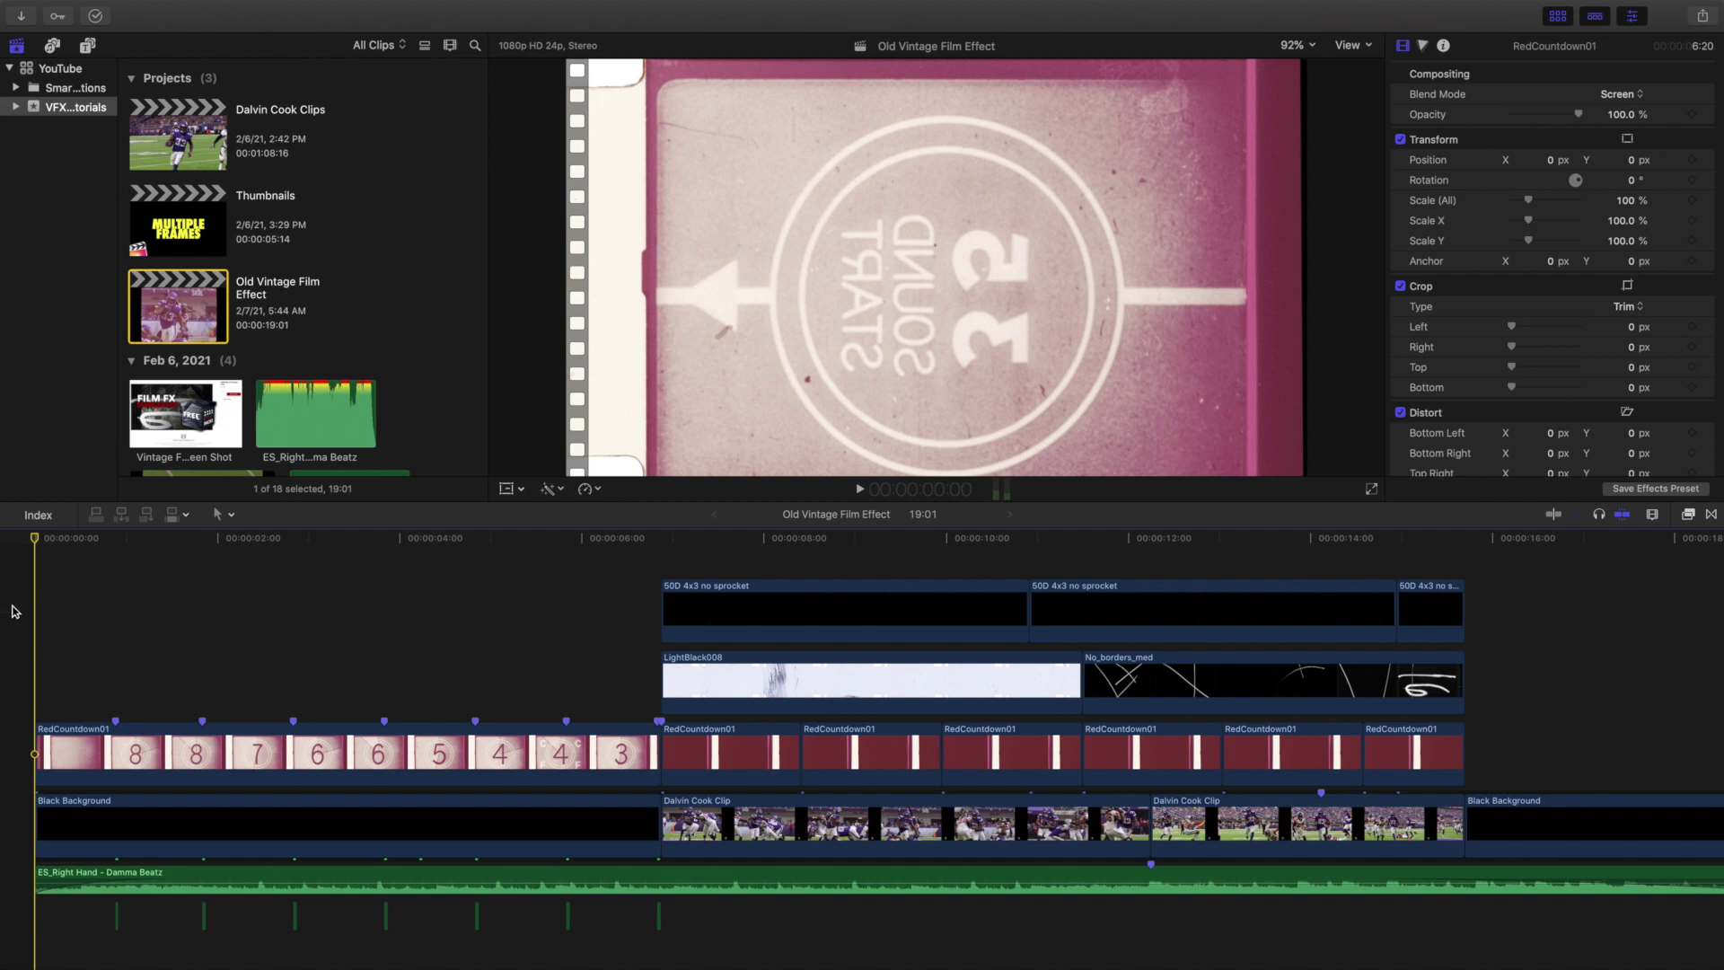
Step: Play the Old Vintage Film Effect timeline through the football clips, and replay its countdown opening from the start
key(space)
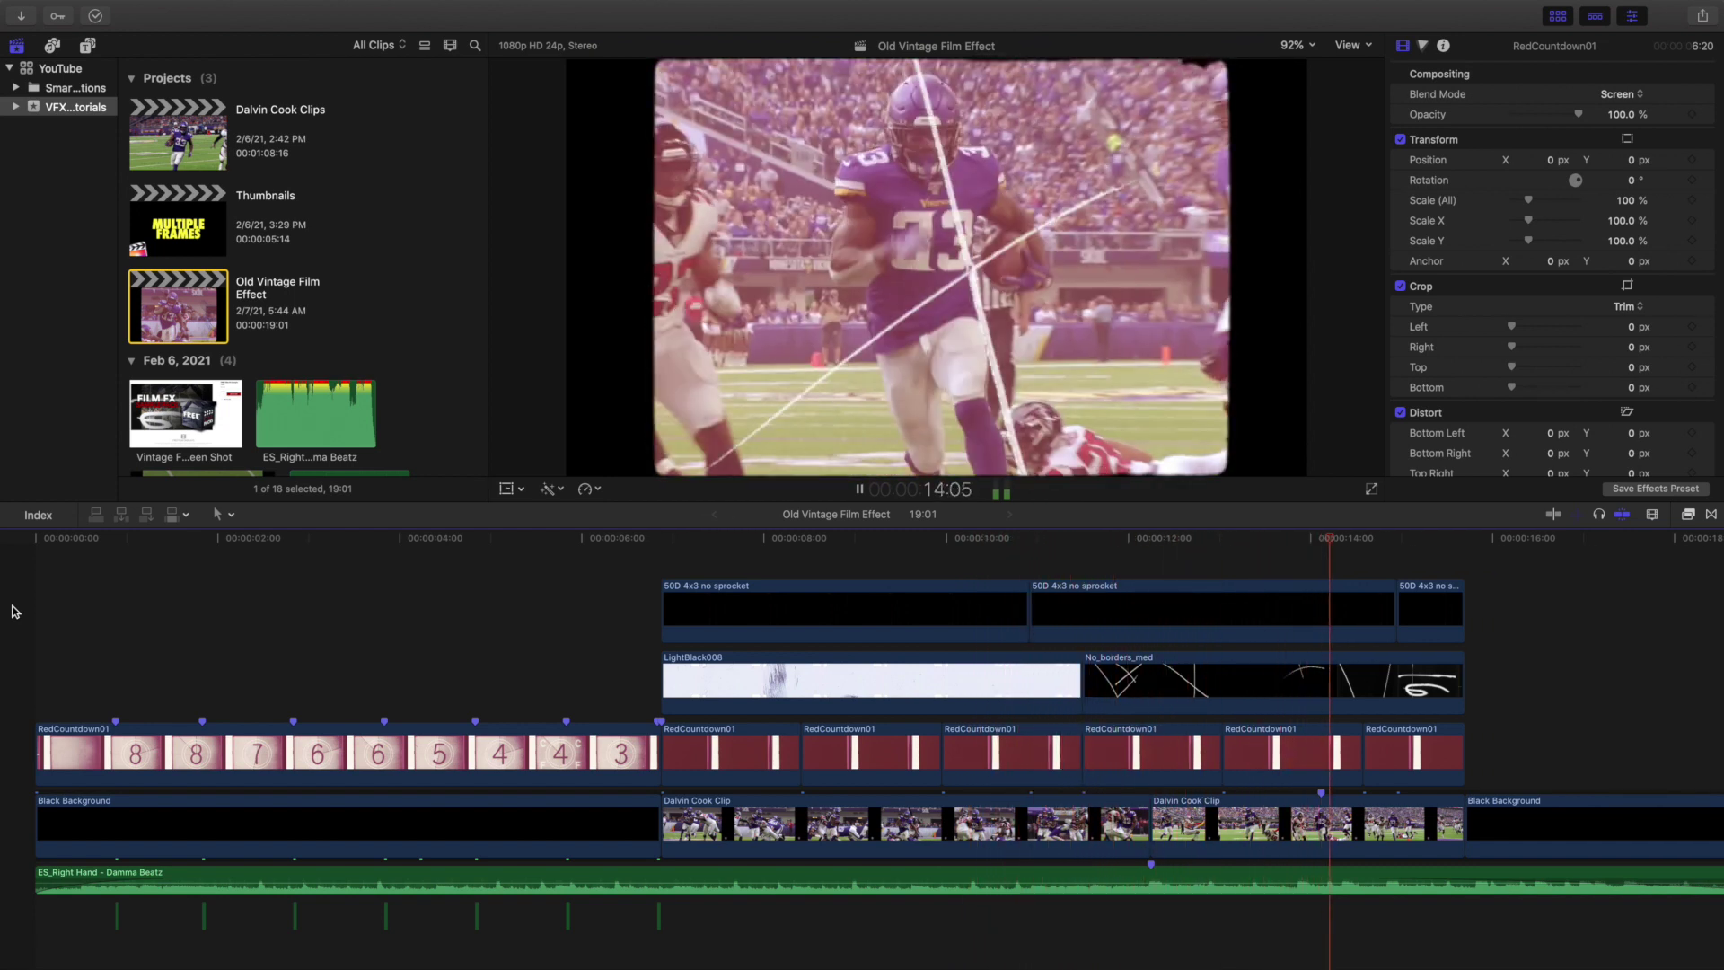
key(space)
key(Home)
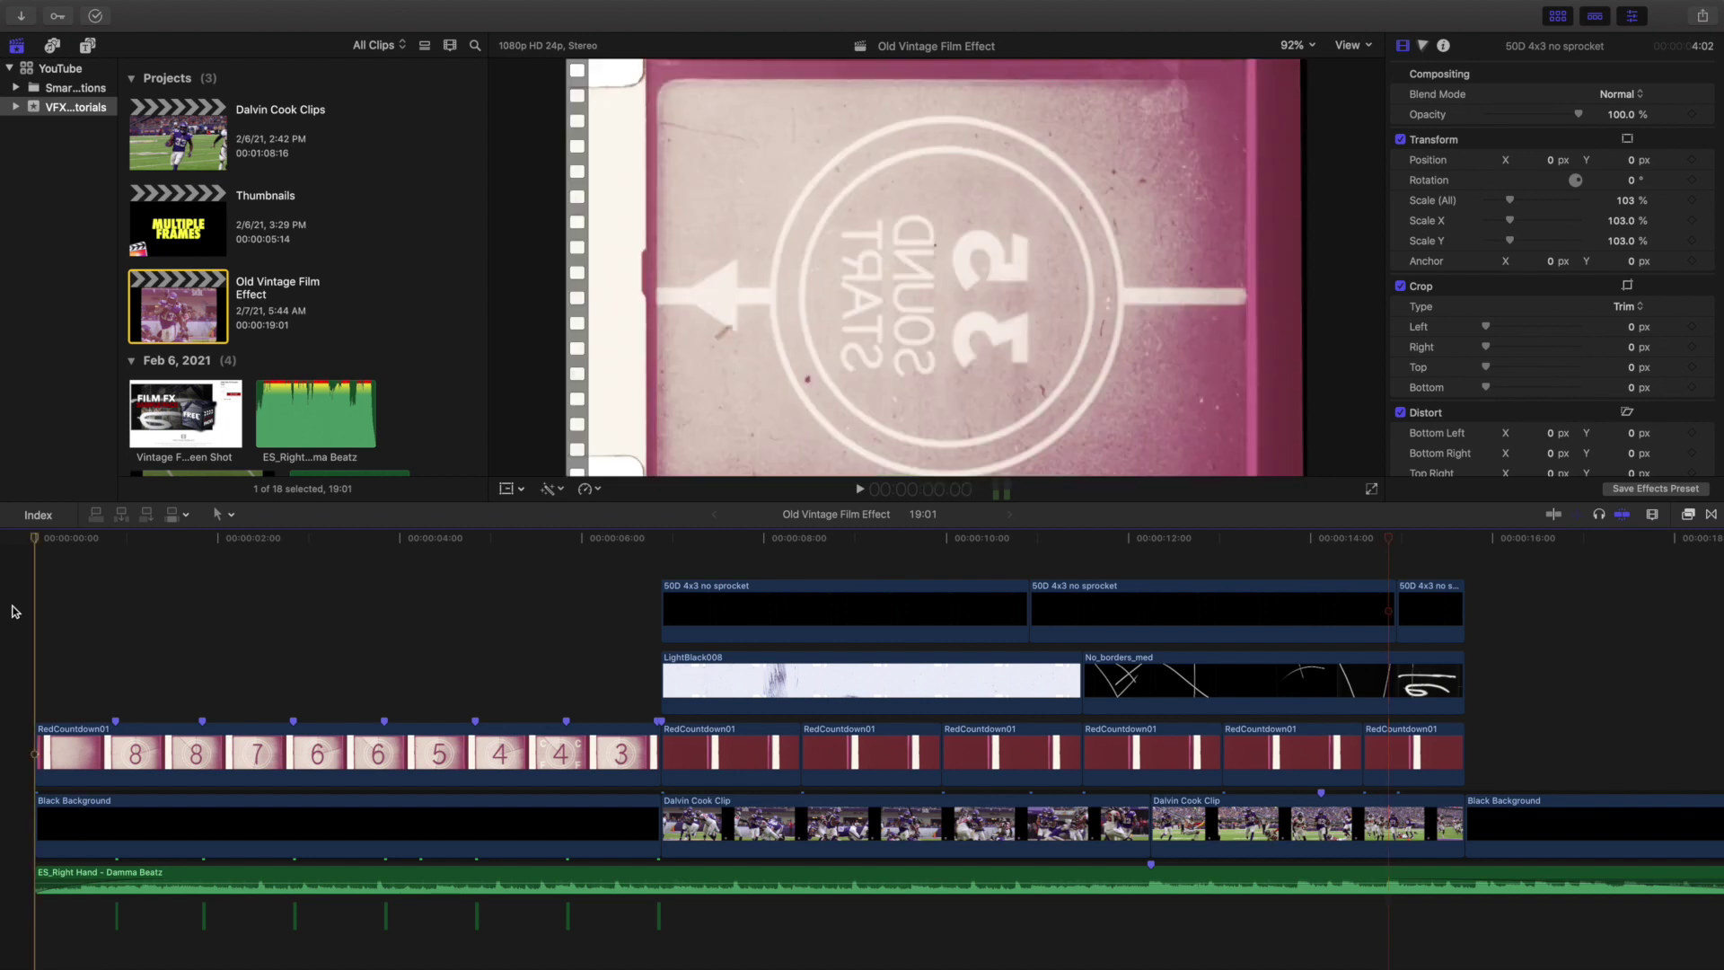
key(space)
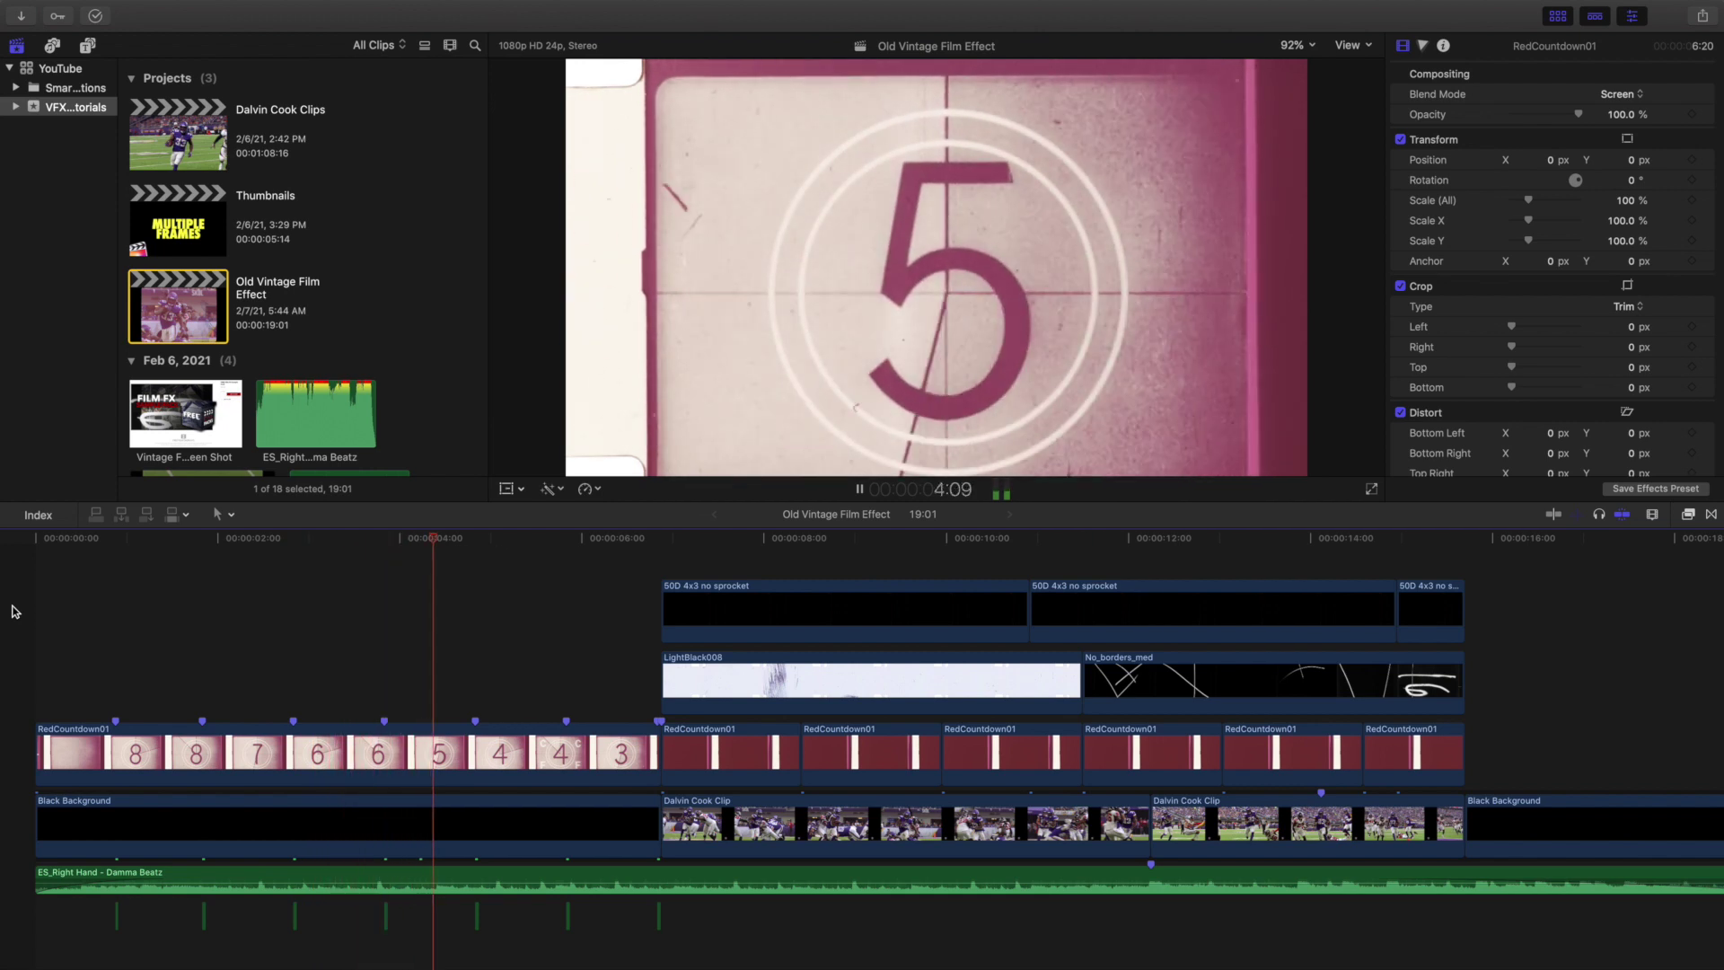
key(space)
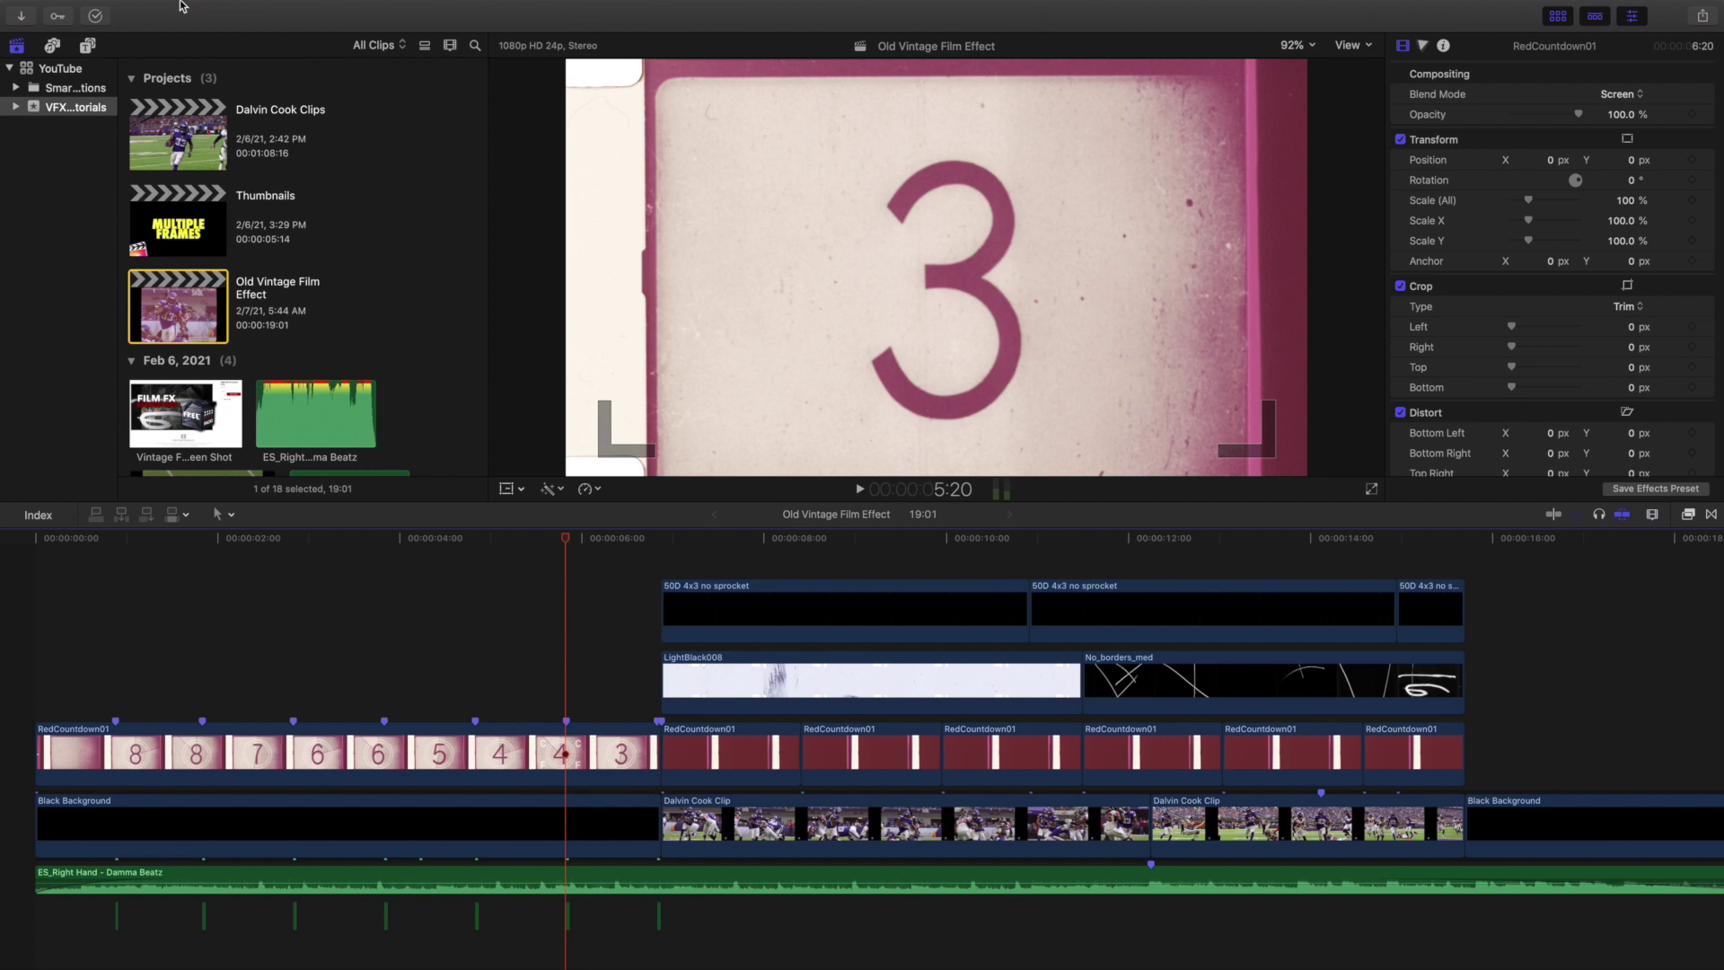
Step: Create a new project named Test in the VFX Tutorials event with 1080p HD, 1920x1080, 24p settings
click(146, 9)
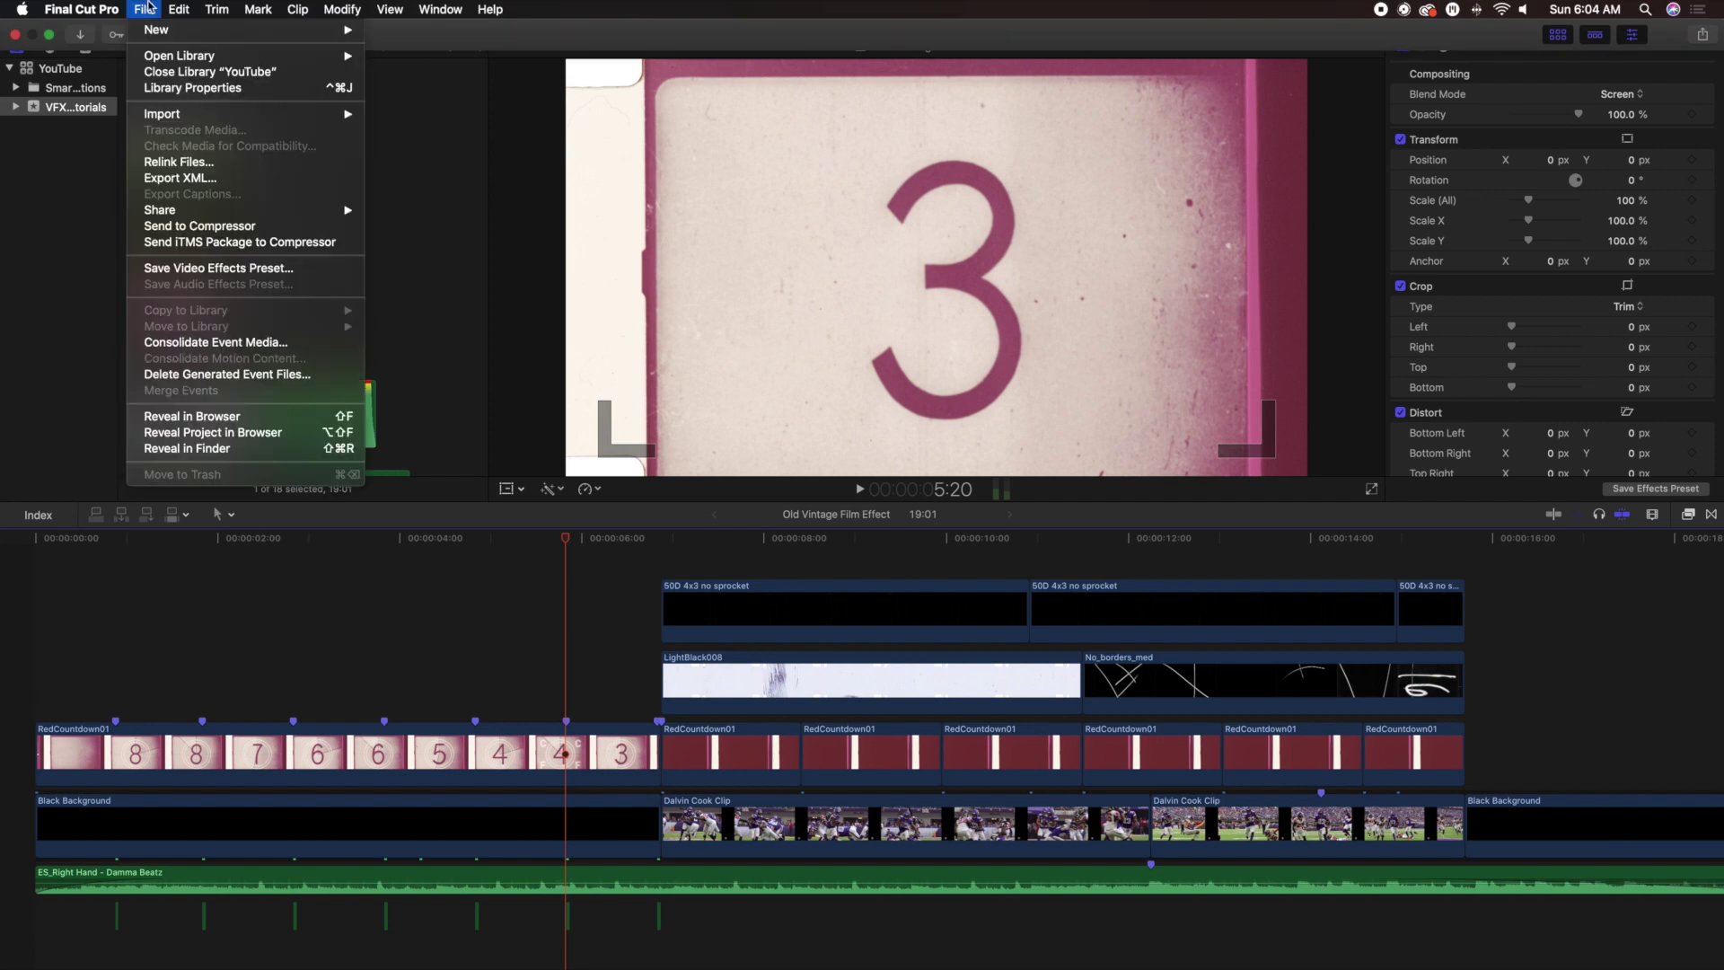
mouse_move(329, 40)
click(395, 35)
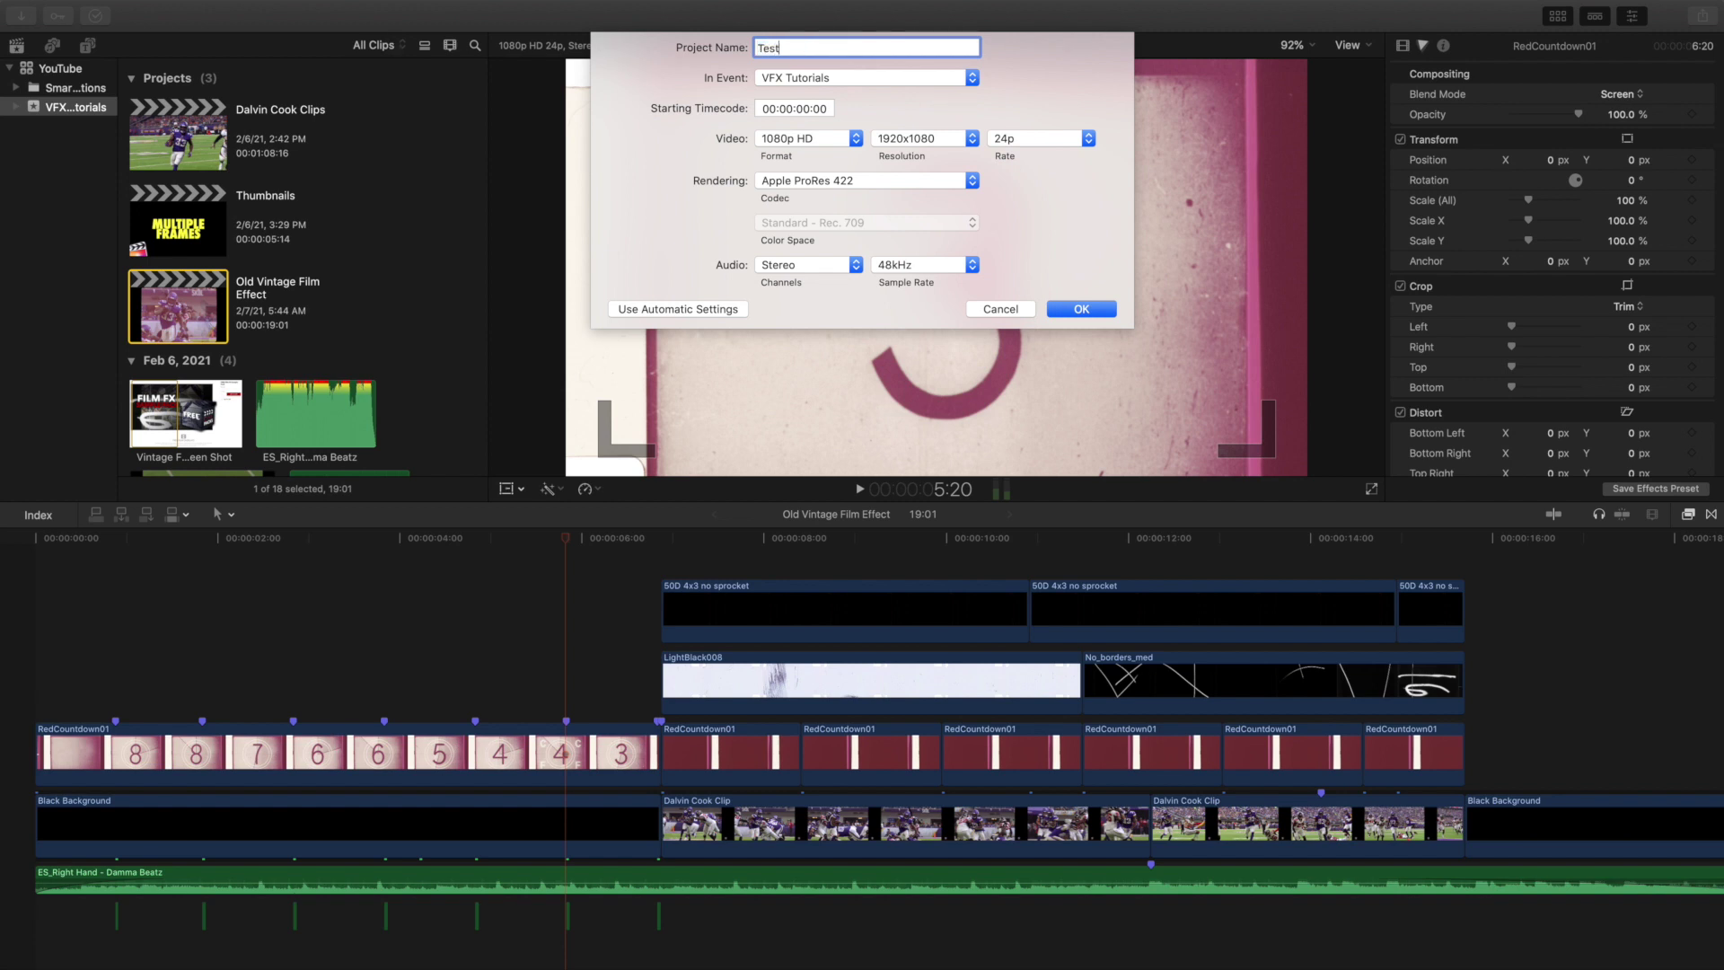
key(Return)
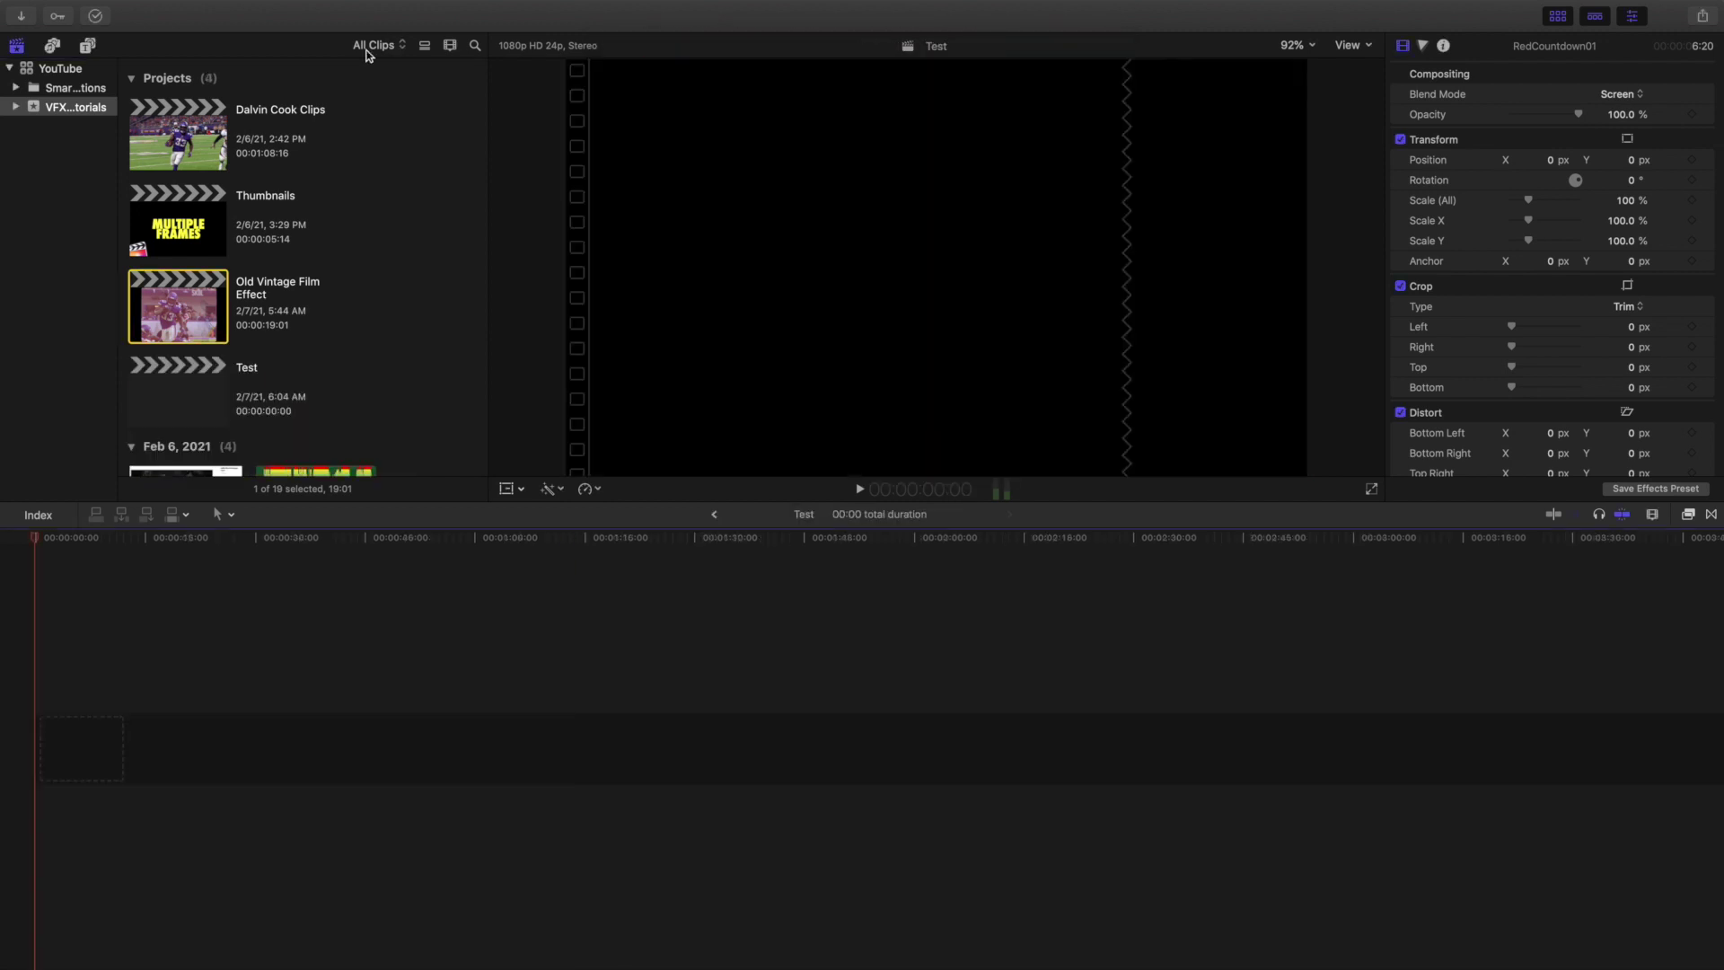
Step: Copy the first Black Background and both Dalvin Cook Clips from Old Vintage Film Effect into the start of the Test timeline
key(super+bracketleft)
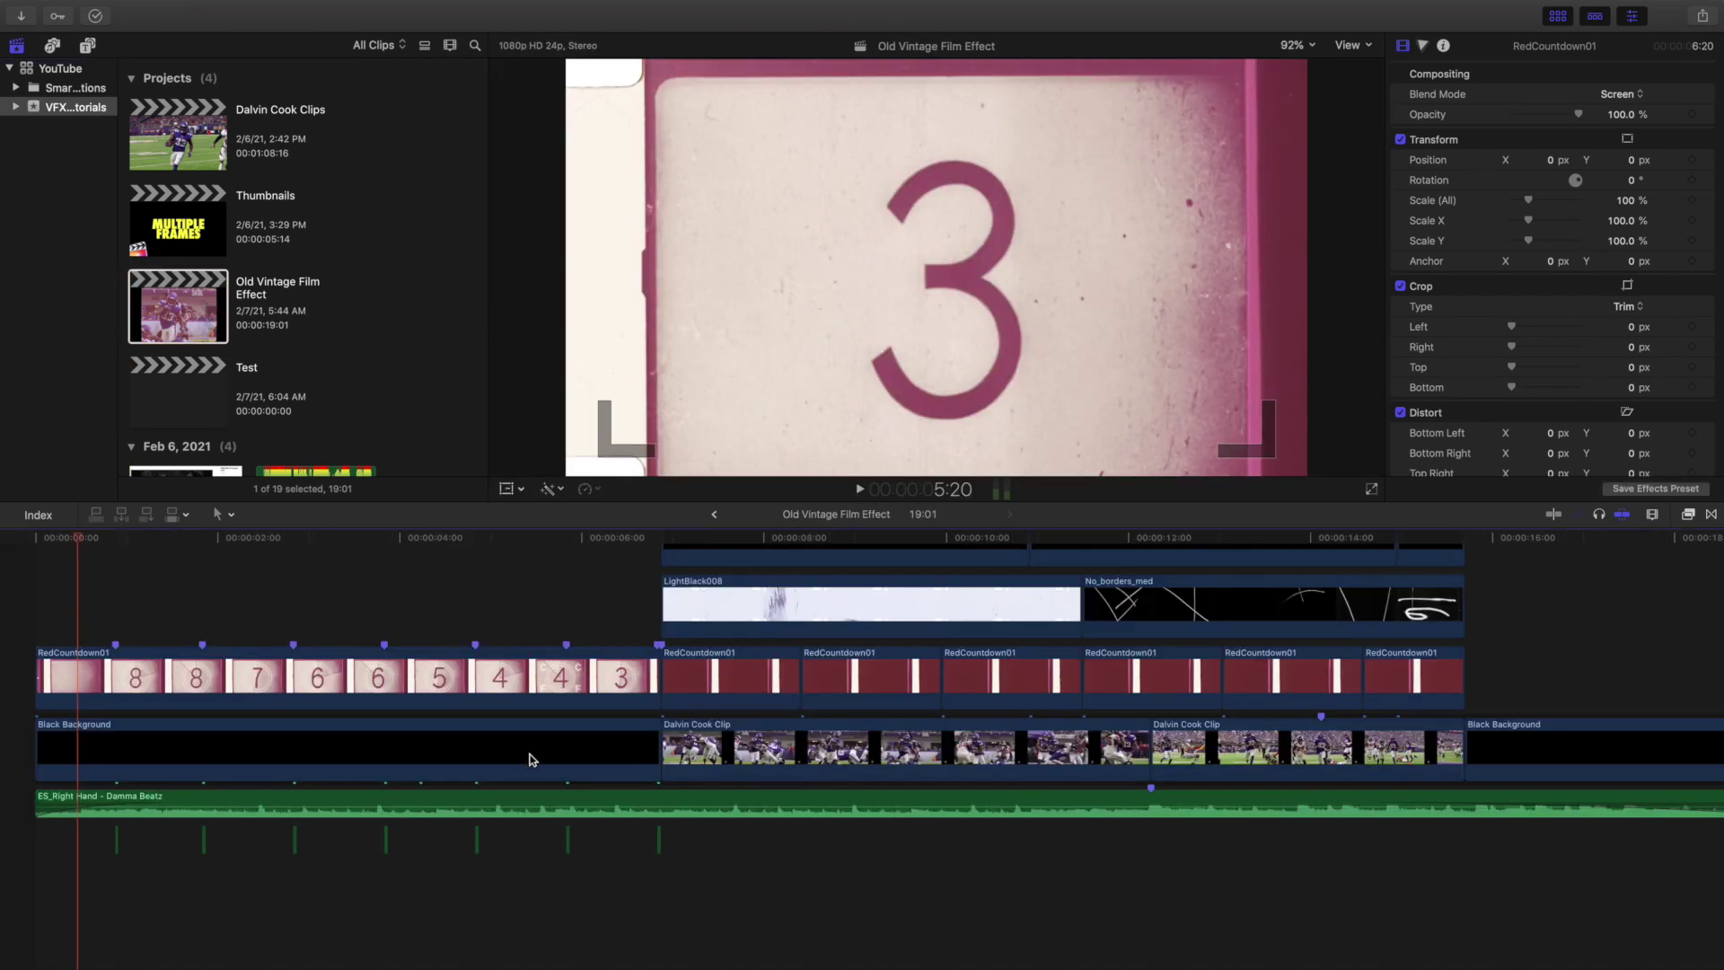
click(530, 740)
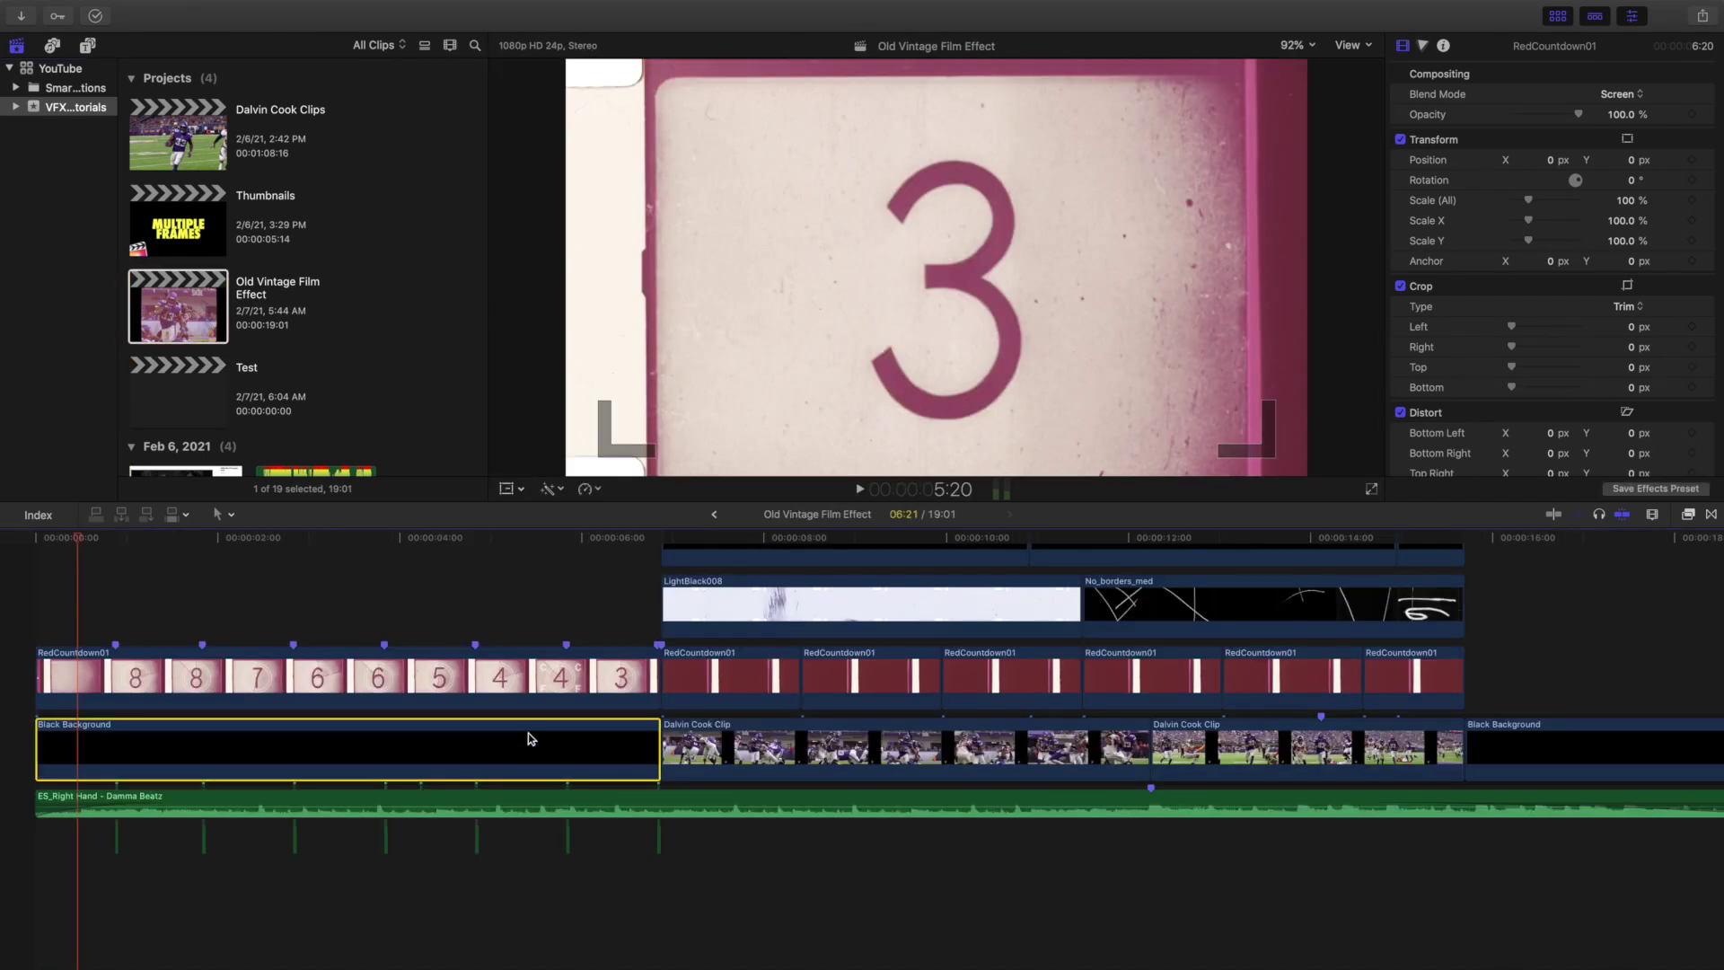
super+click(762, 745)
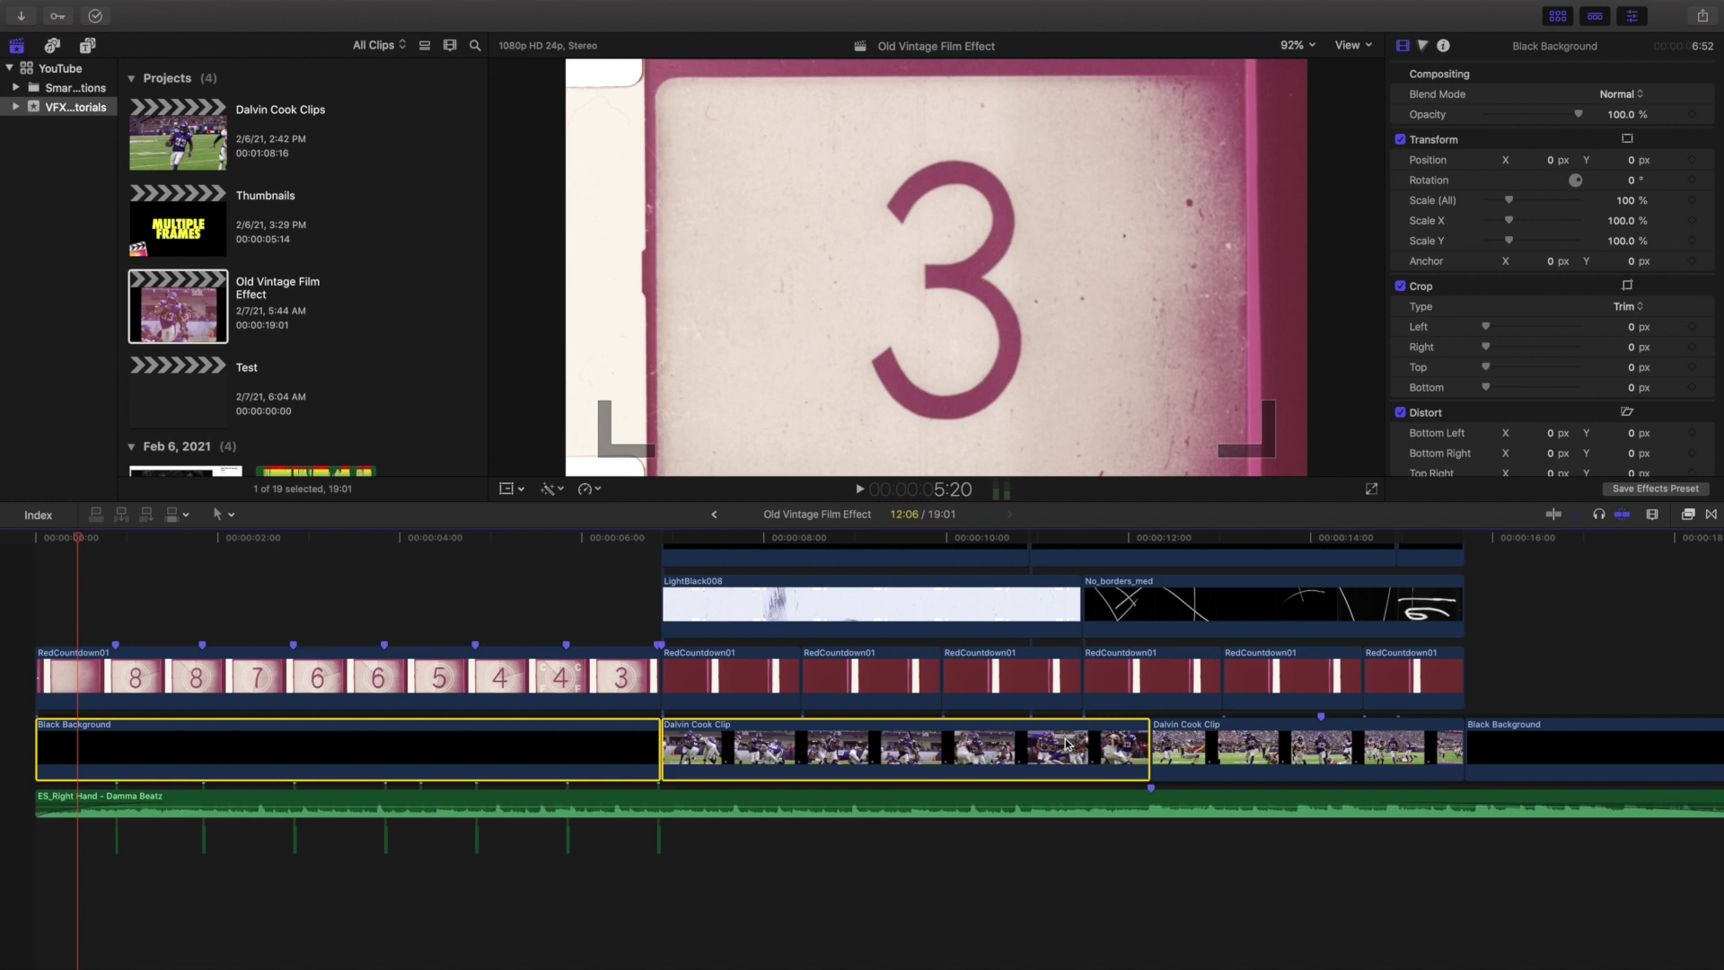
super+click(1251, 746)
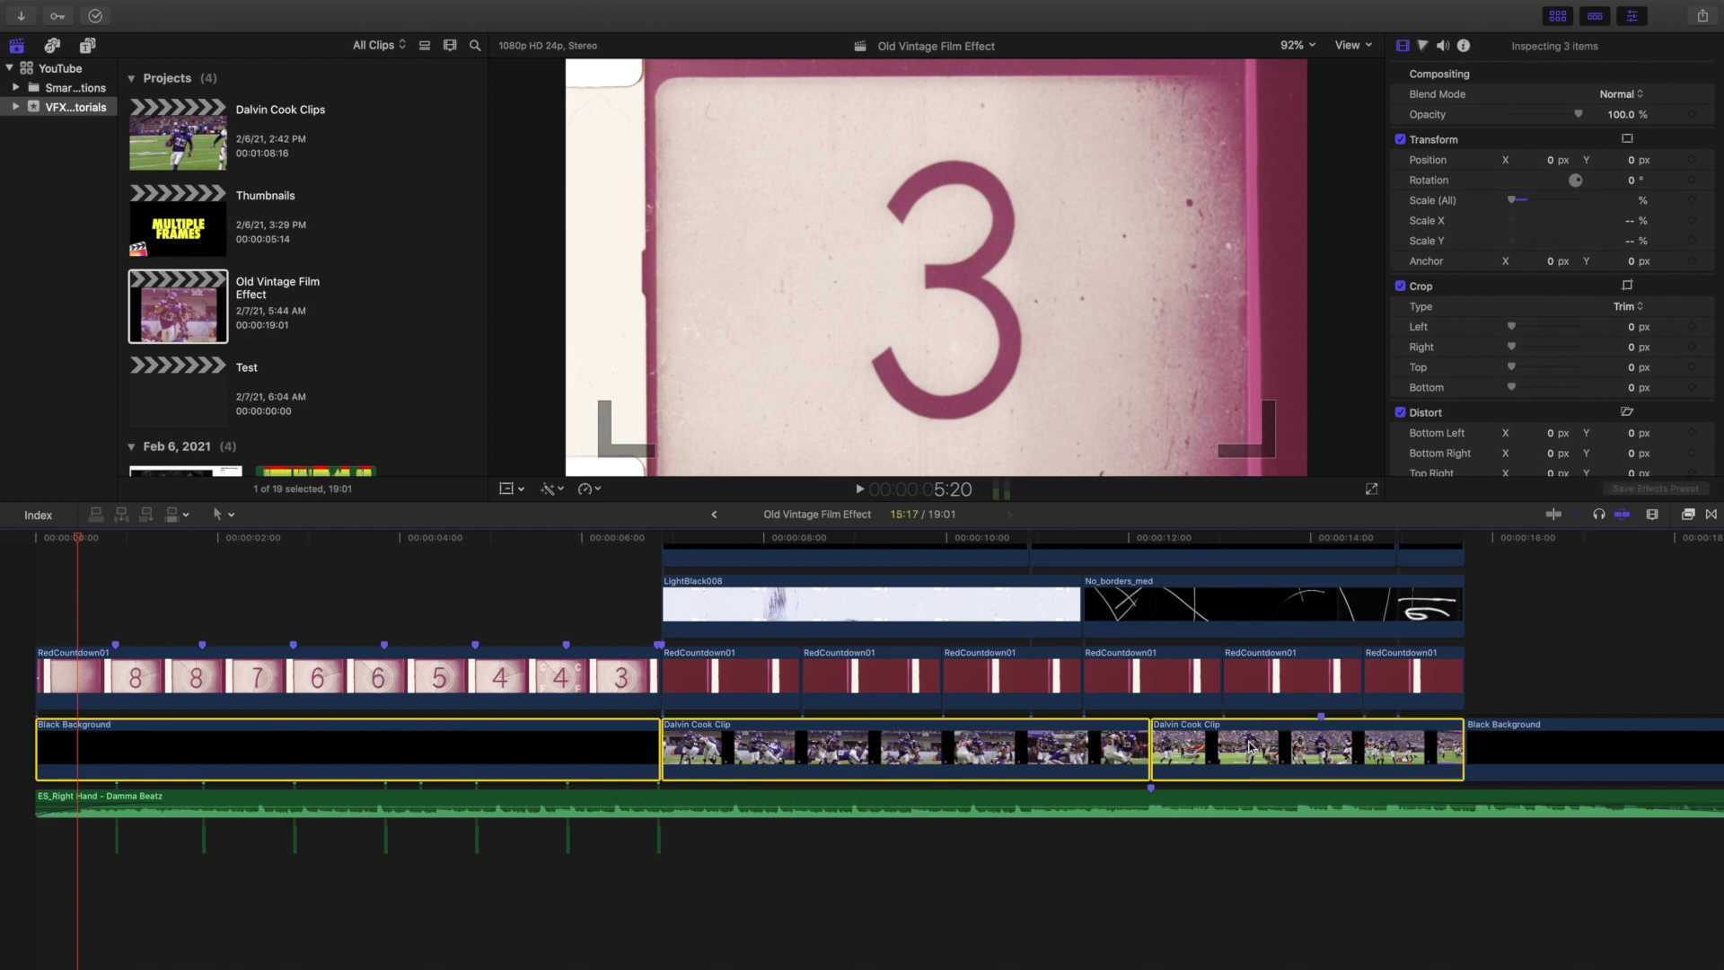
click(24, 650)
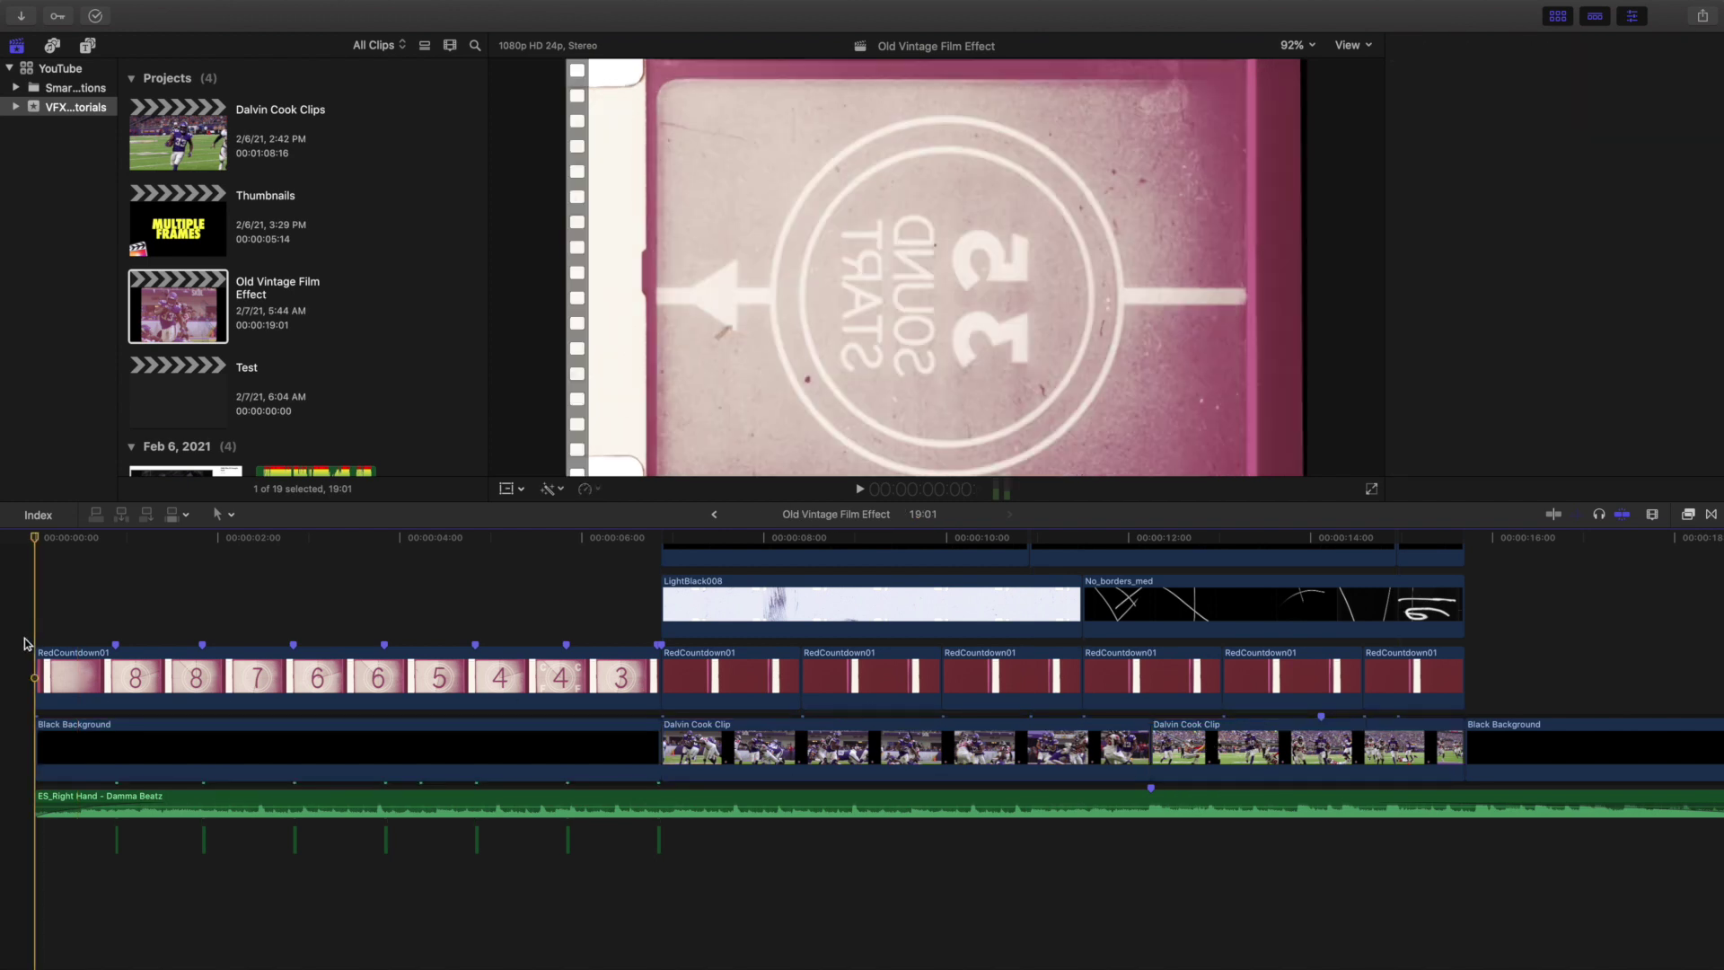
double_click(170, 377)
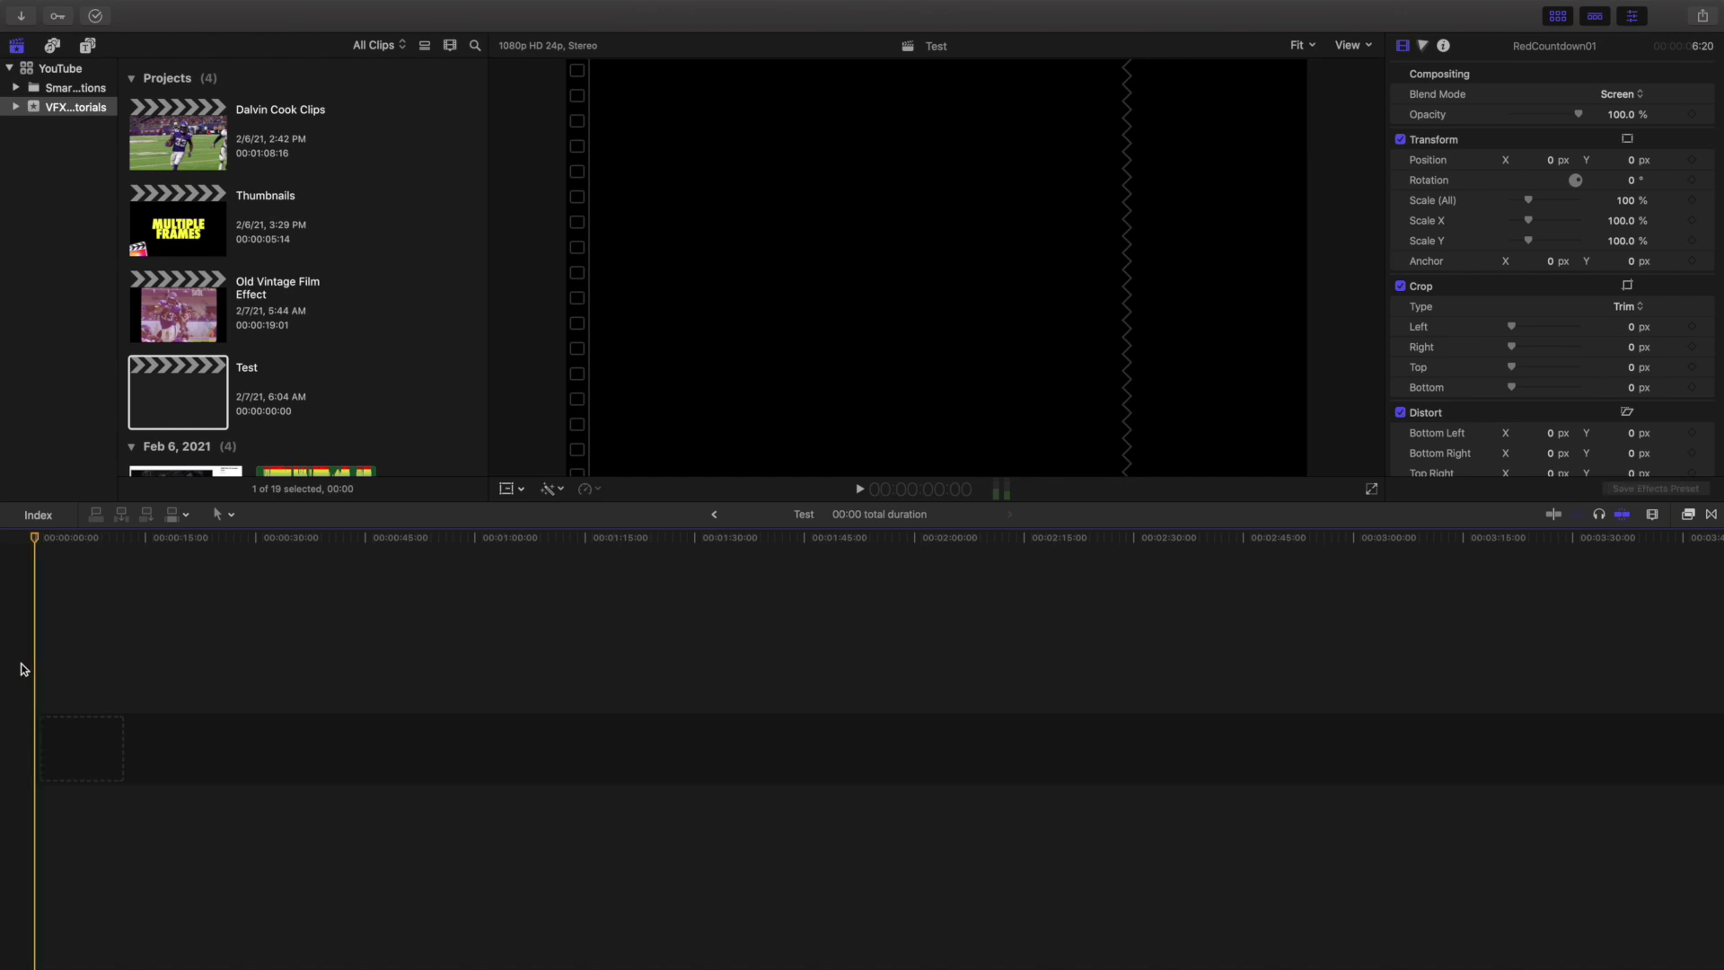
key(super+v)
key(Home)
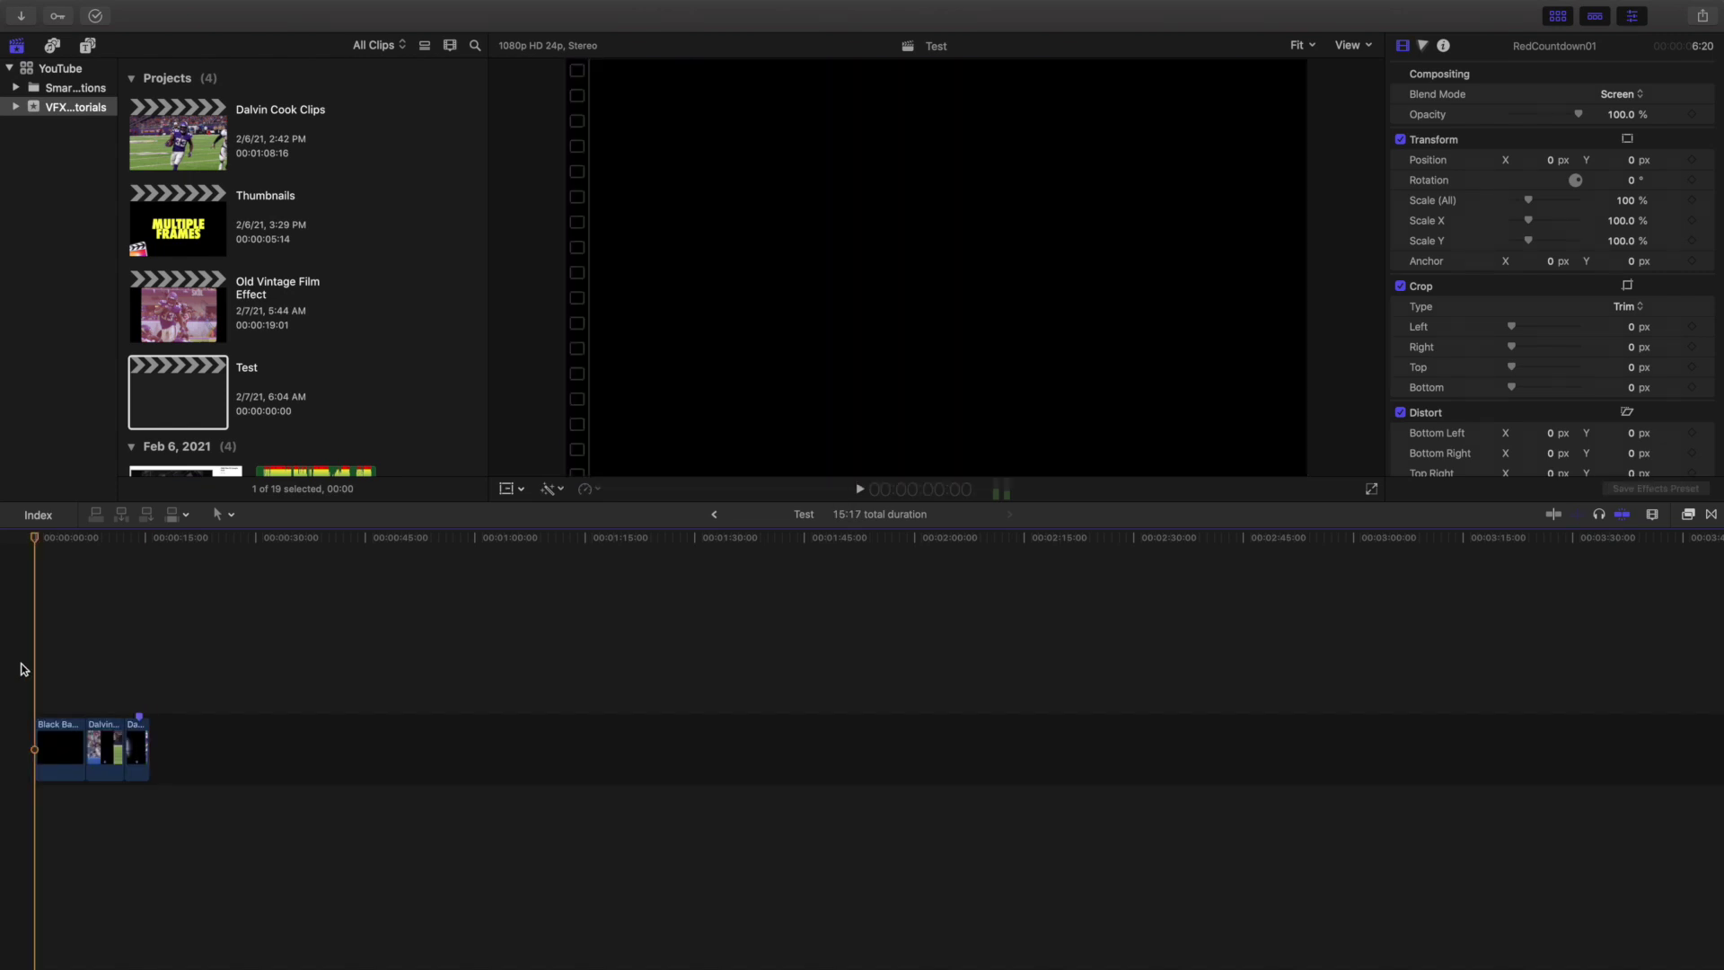
key(shift+z)
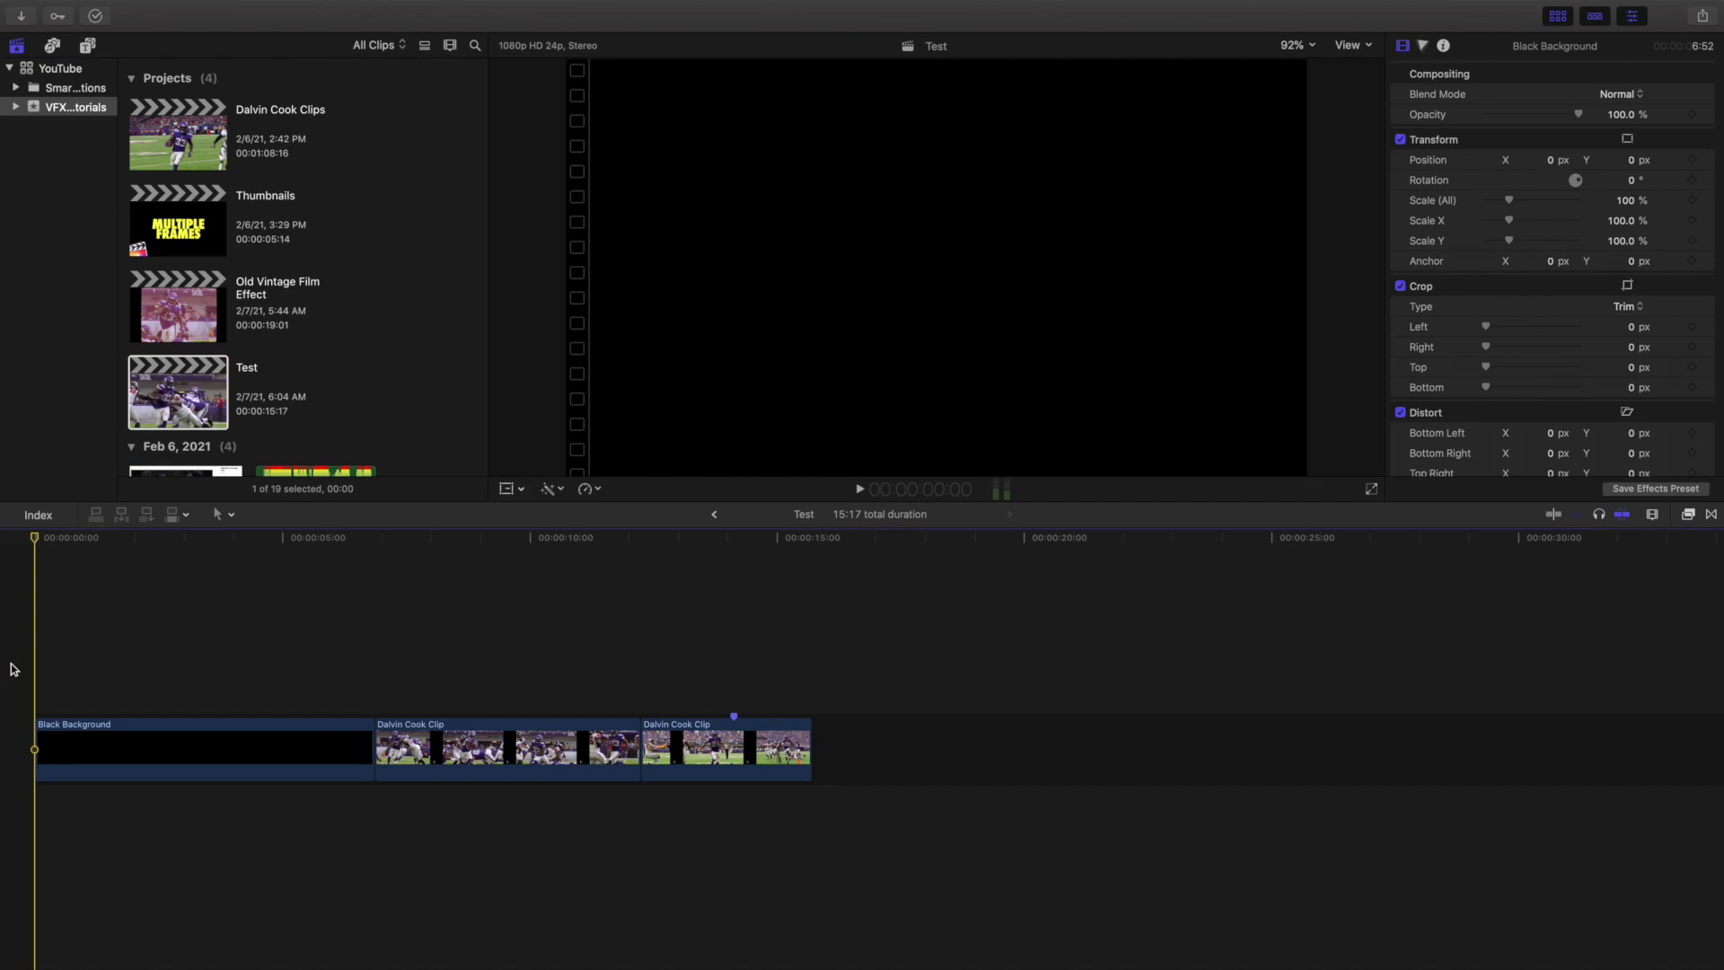
Step: Play the Test timeline through the black background and into the football footage, and return to its start
key(space)
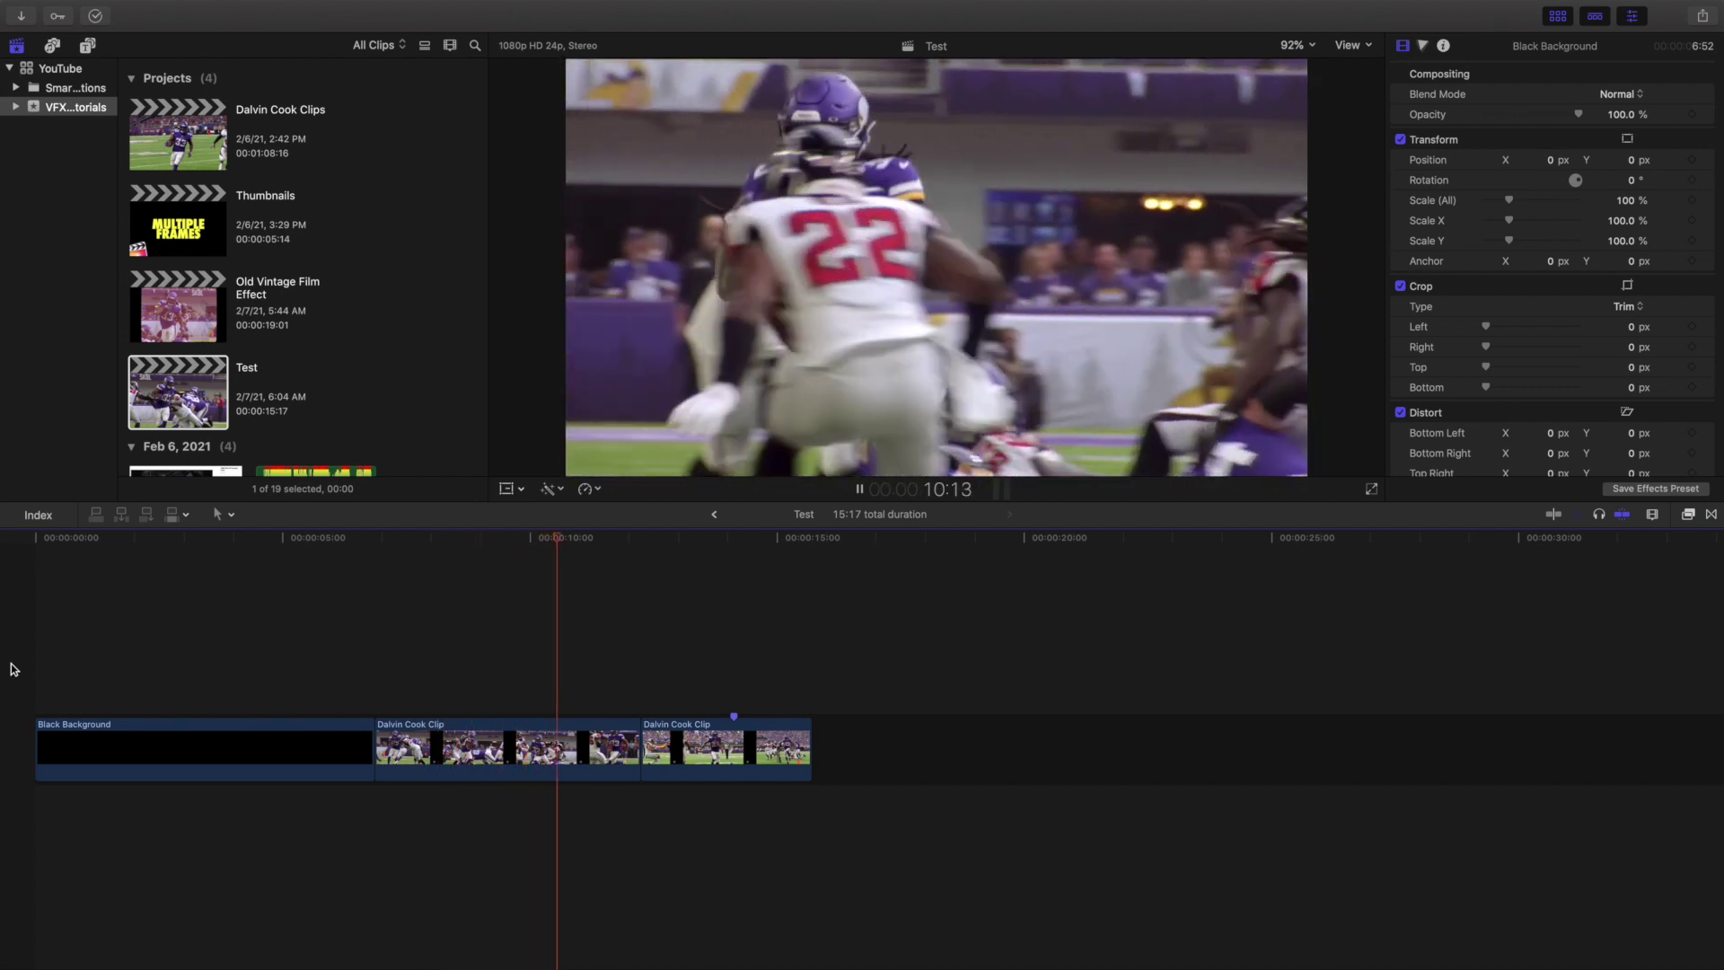
key(space)
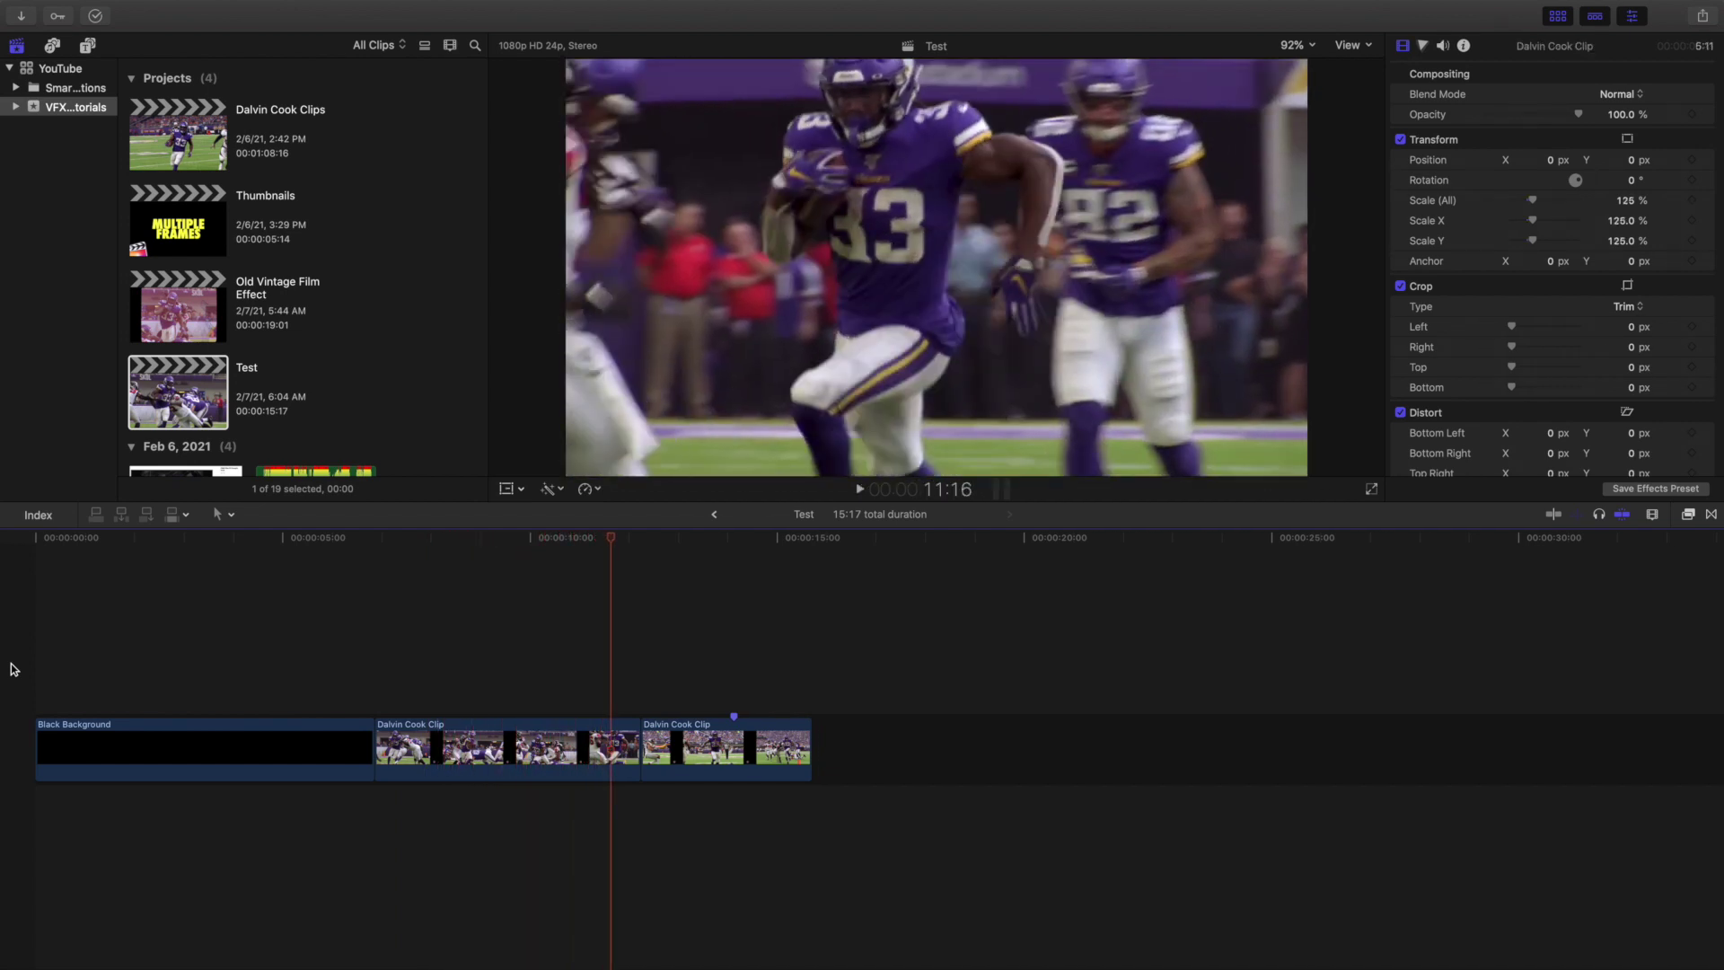
key(Home)
Step: Add the RedCountdown01 clip from the media browser above the Black Background at the start of the timeline
key(super+equal)
scroll(284, 346, down, 15)
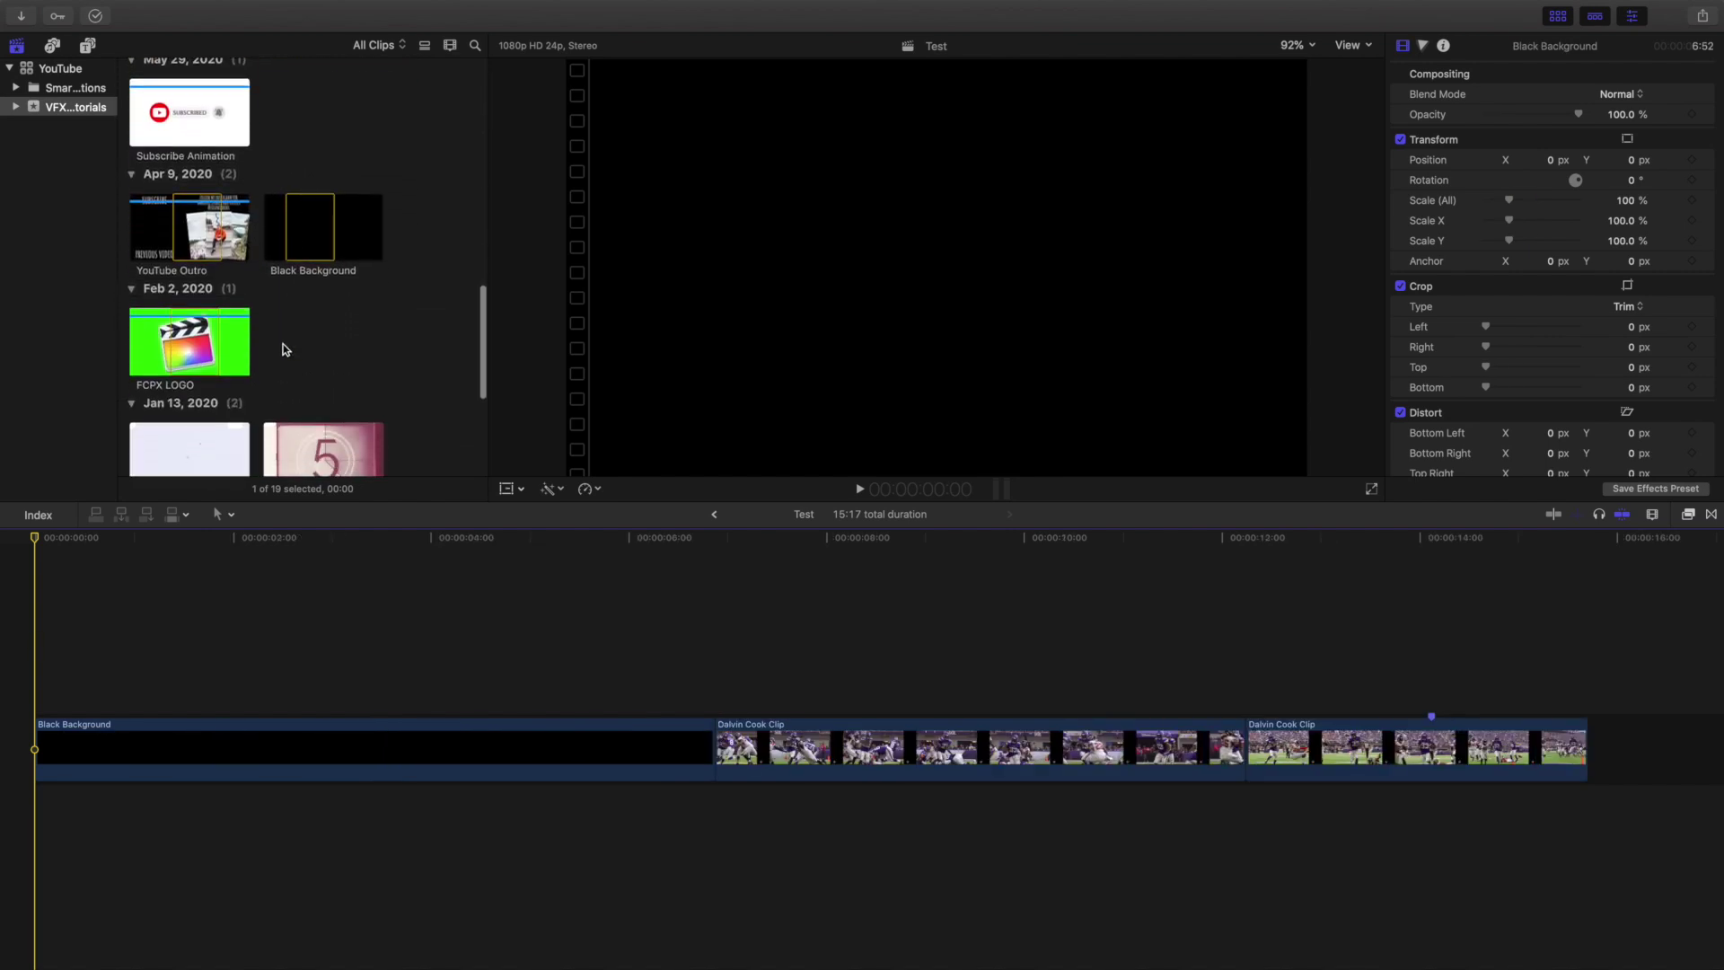
scroll(285, 347, down, 4)
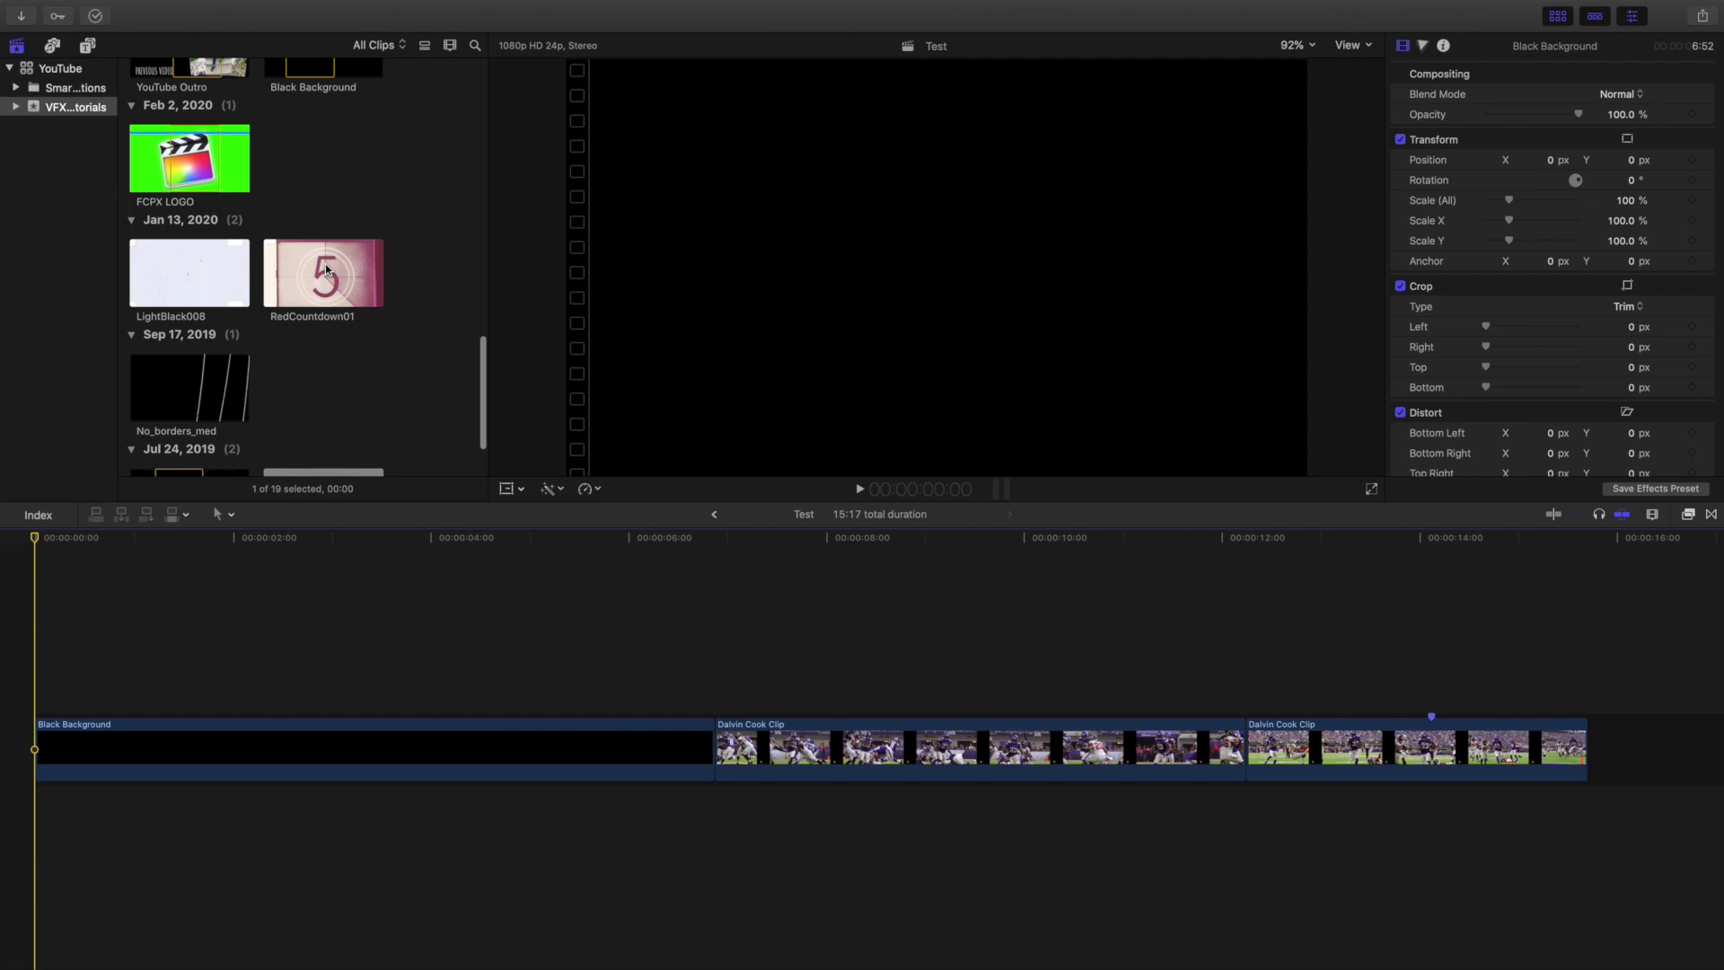
drag(318, 277, 3, 653)
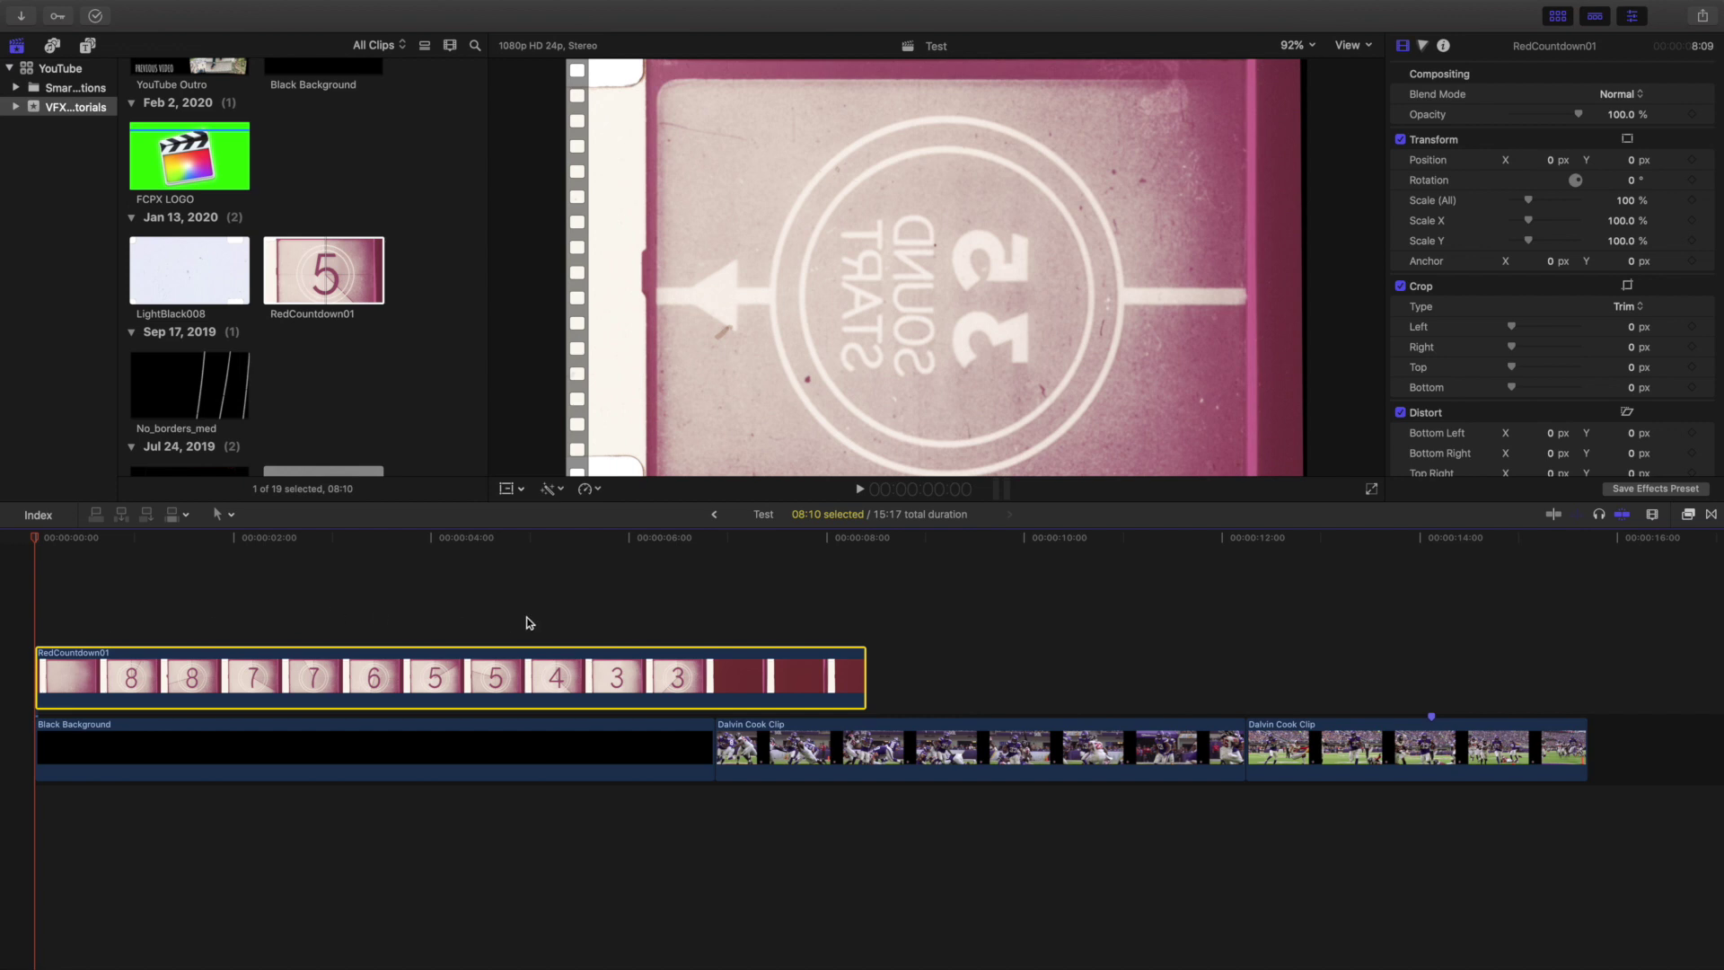
Step: Split RedCountdown01 at 6:21, on the first plain red frame after the number 2
click(712, 613)
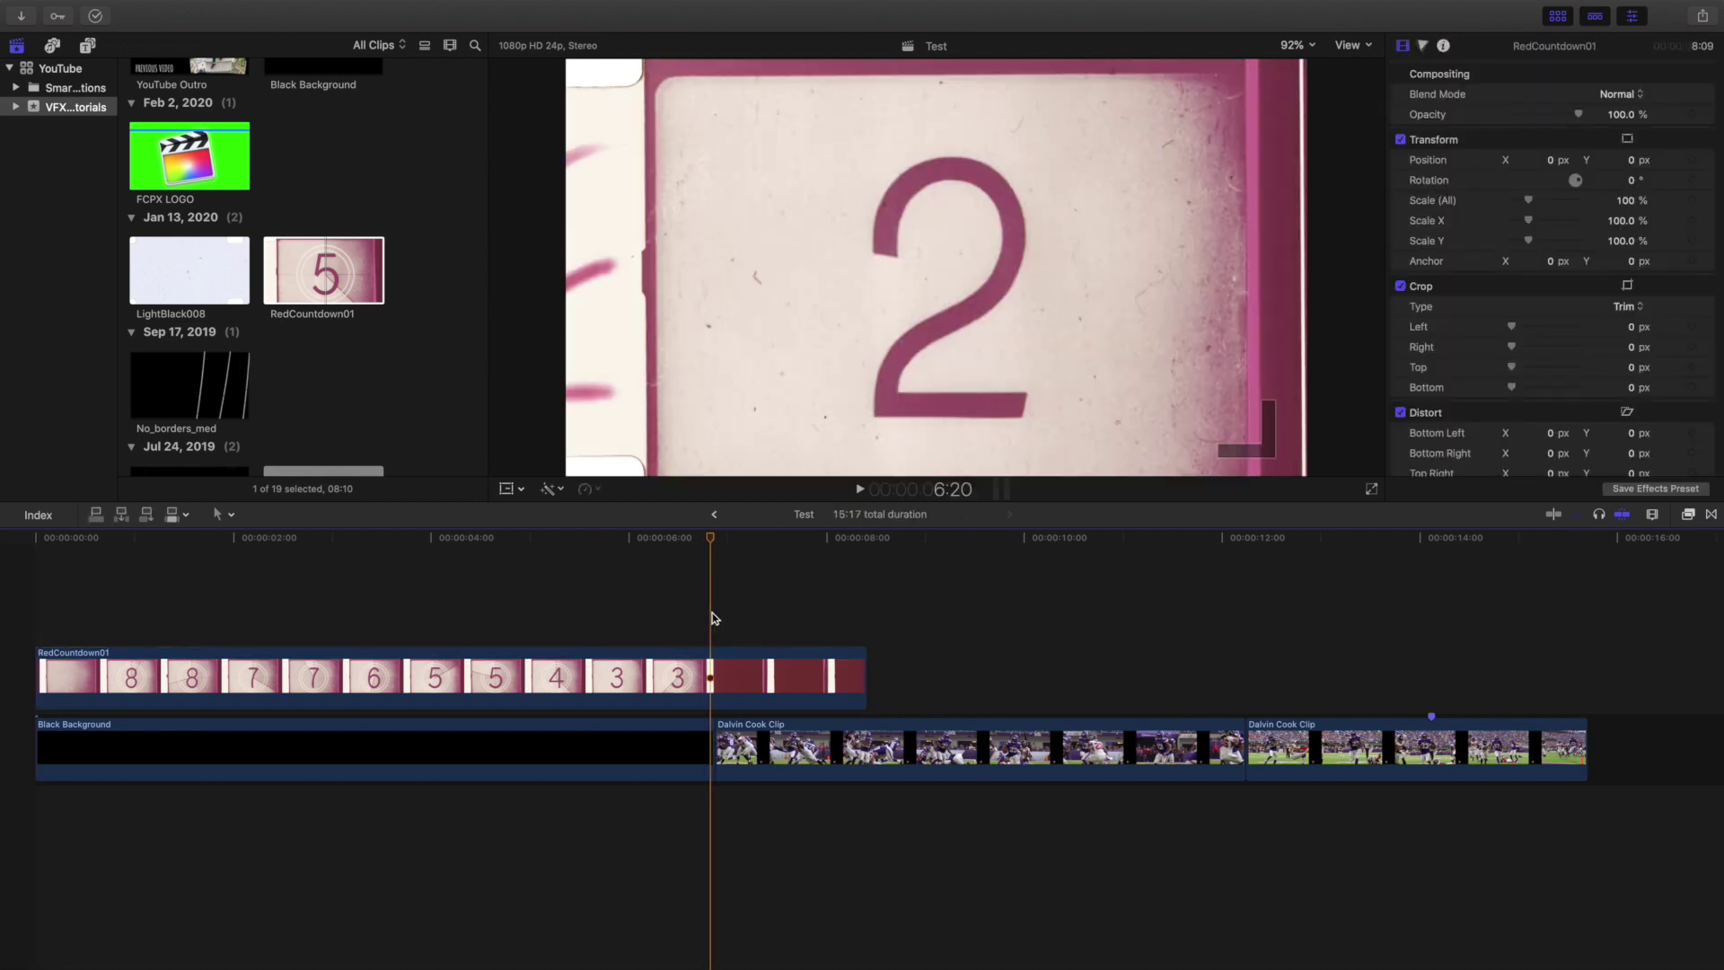
click(663, 612)
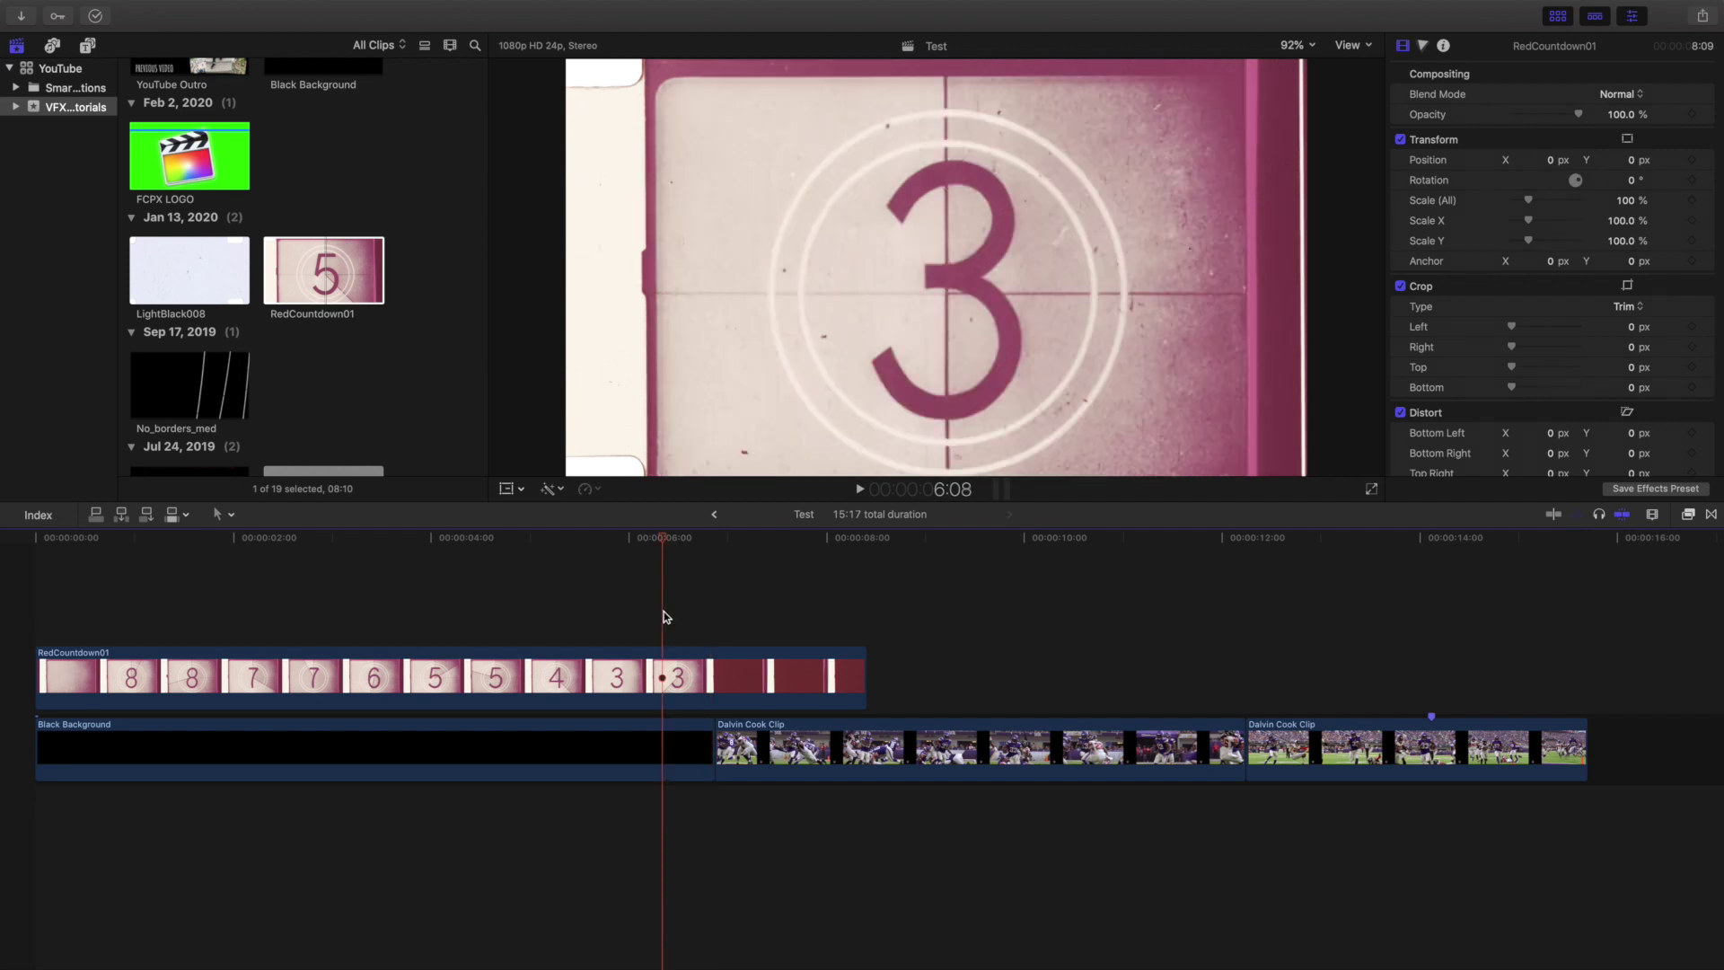
key(Right)
key(Right)
key(Right)
key(Right)
key(Right)
key(Right)
key(Right)
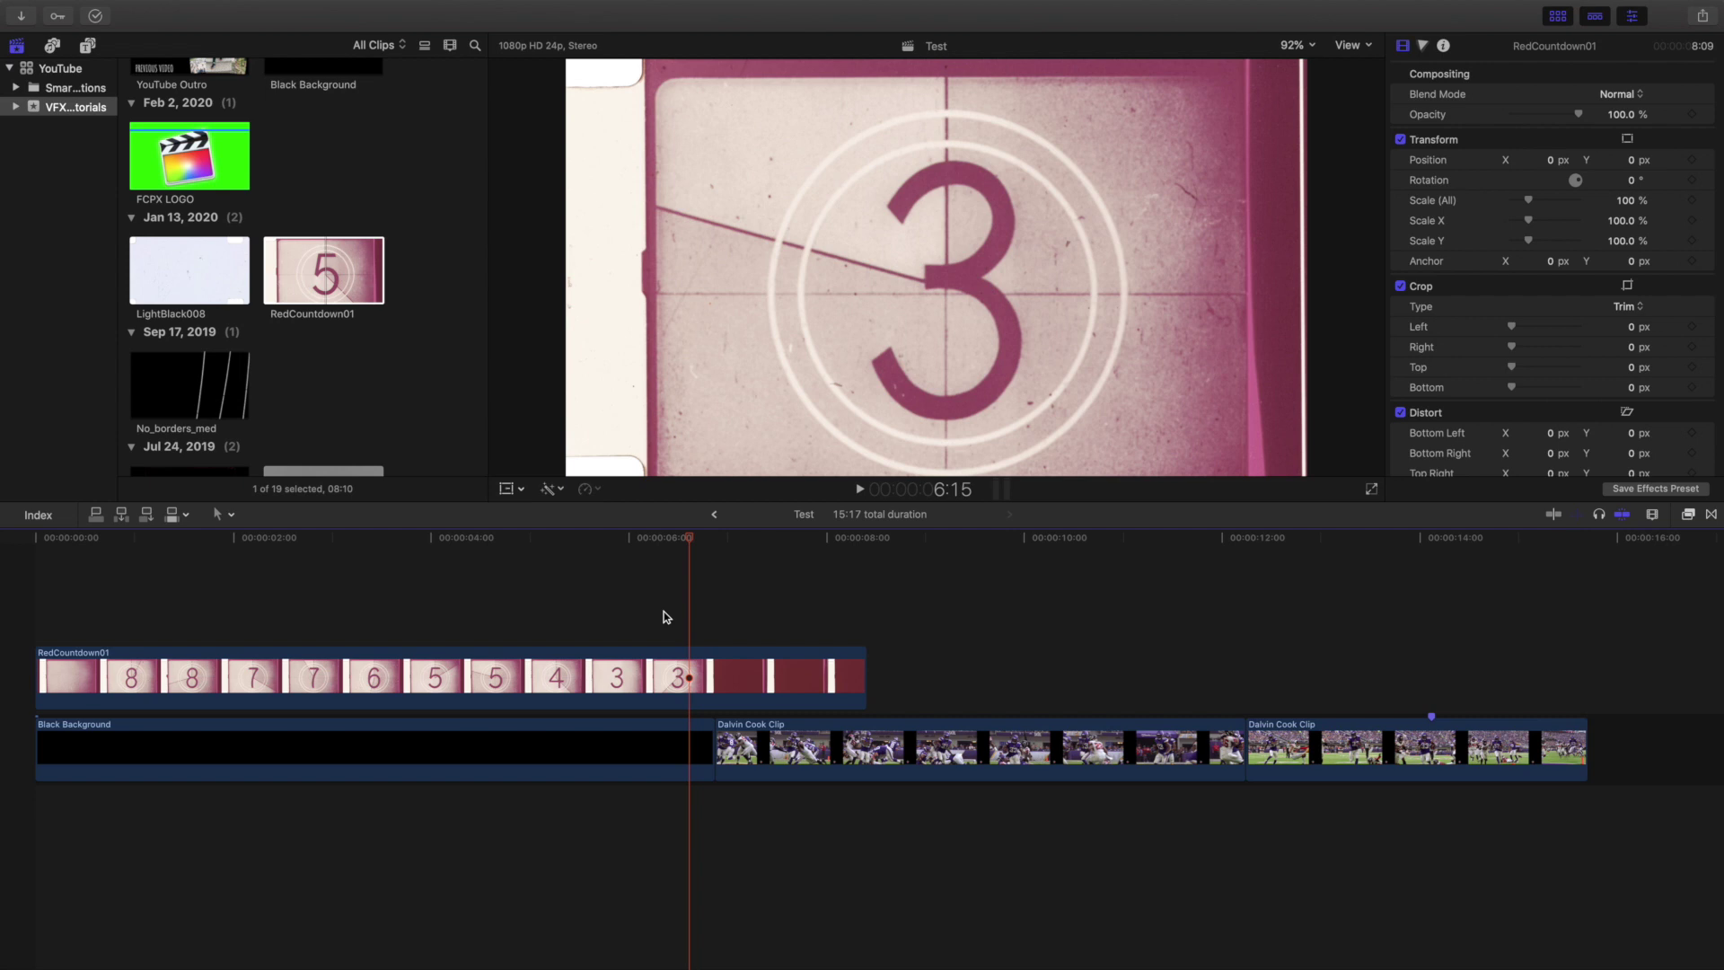
key(Right)
key(Right)
key(Right)
key(Right)
key(Right)
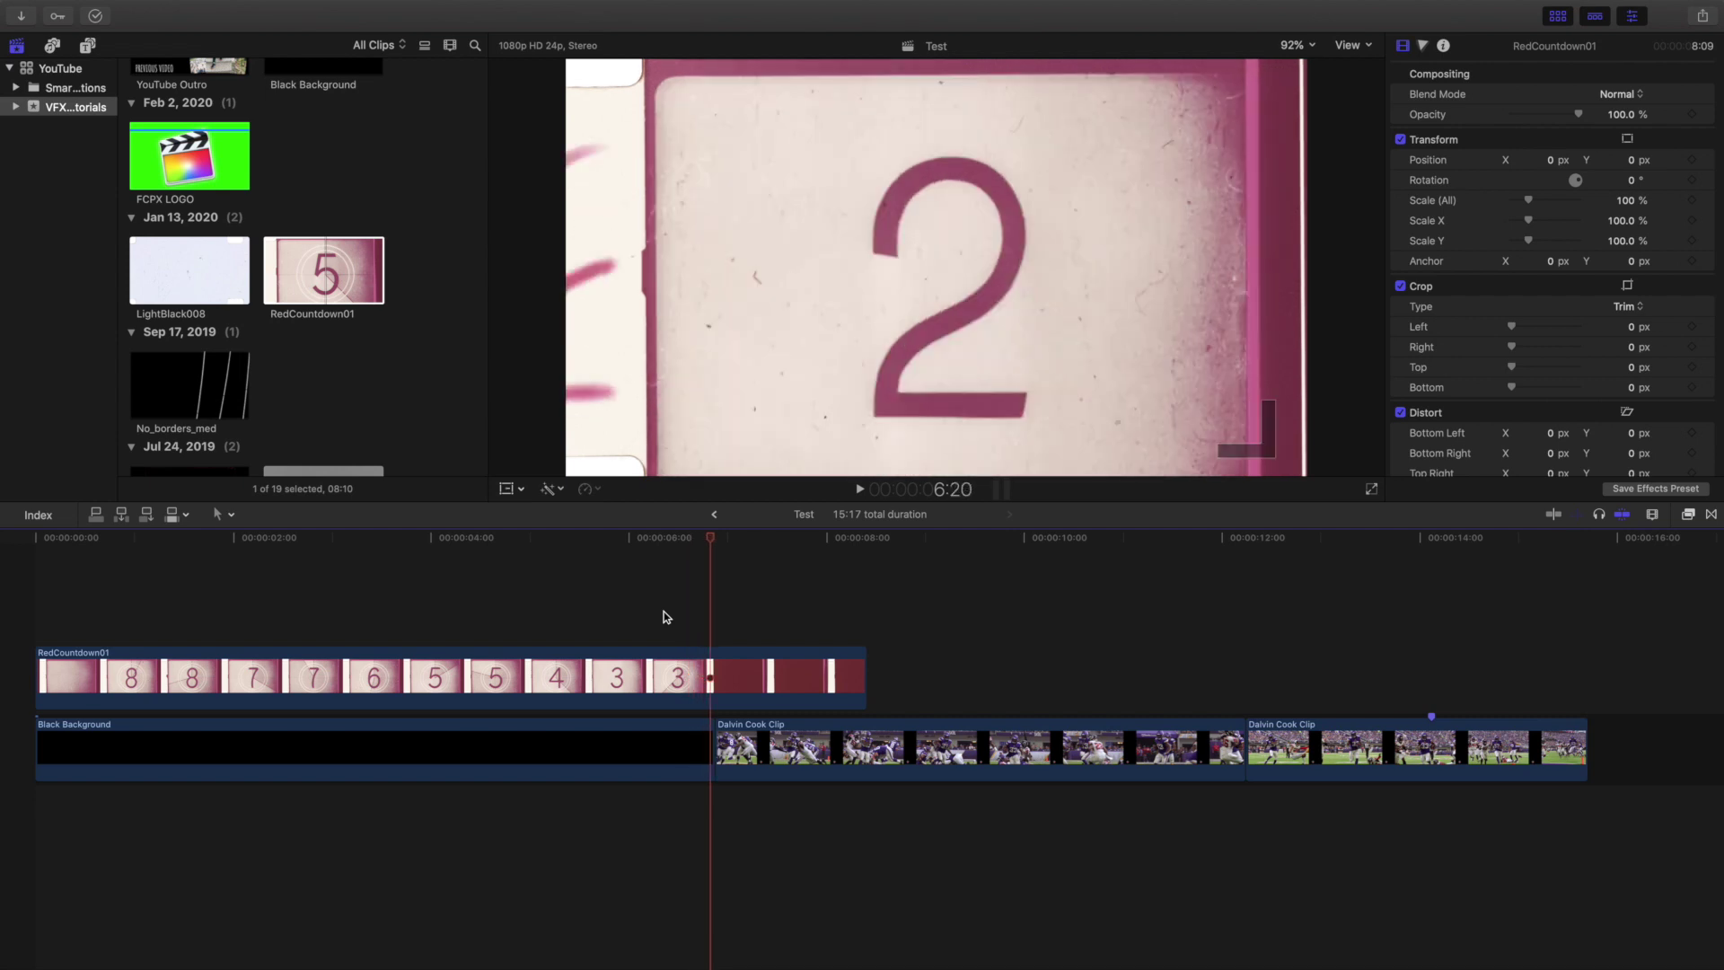
key(Right)
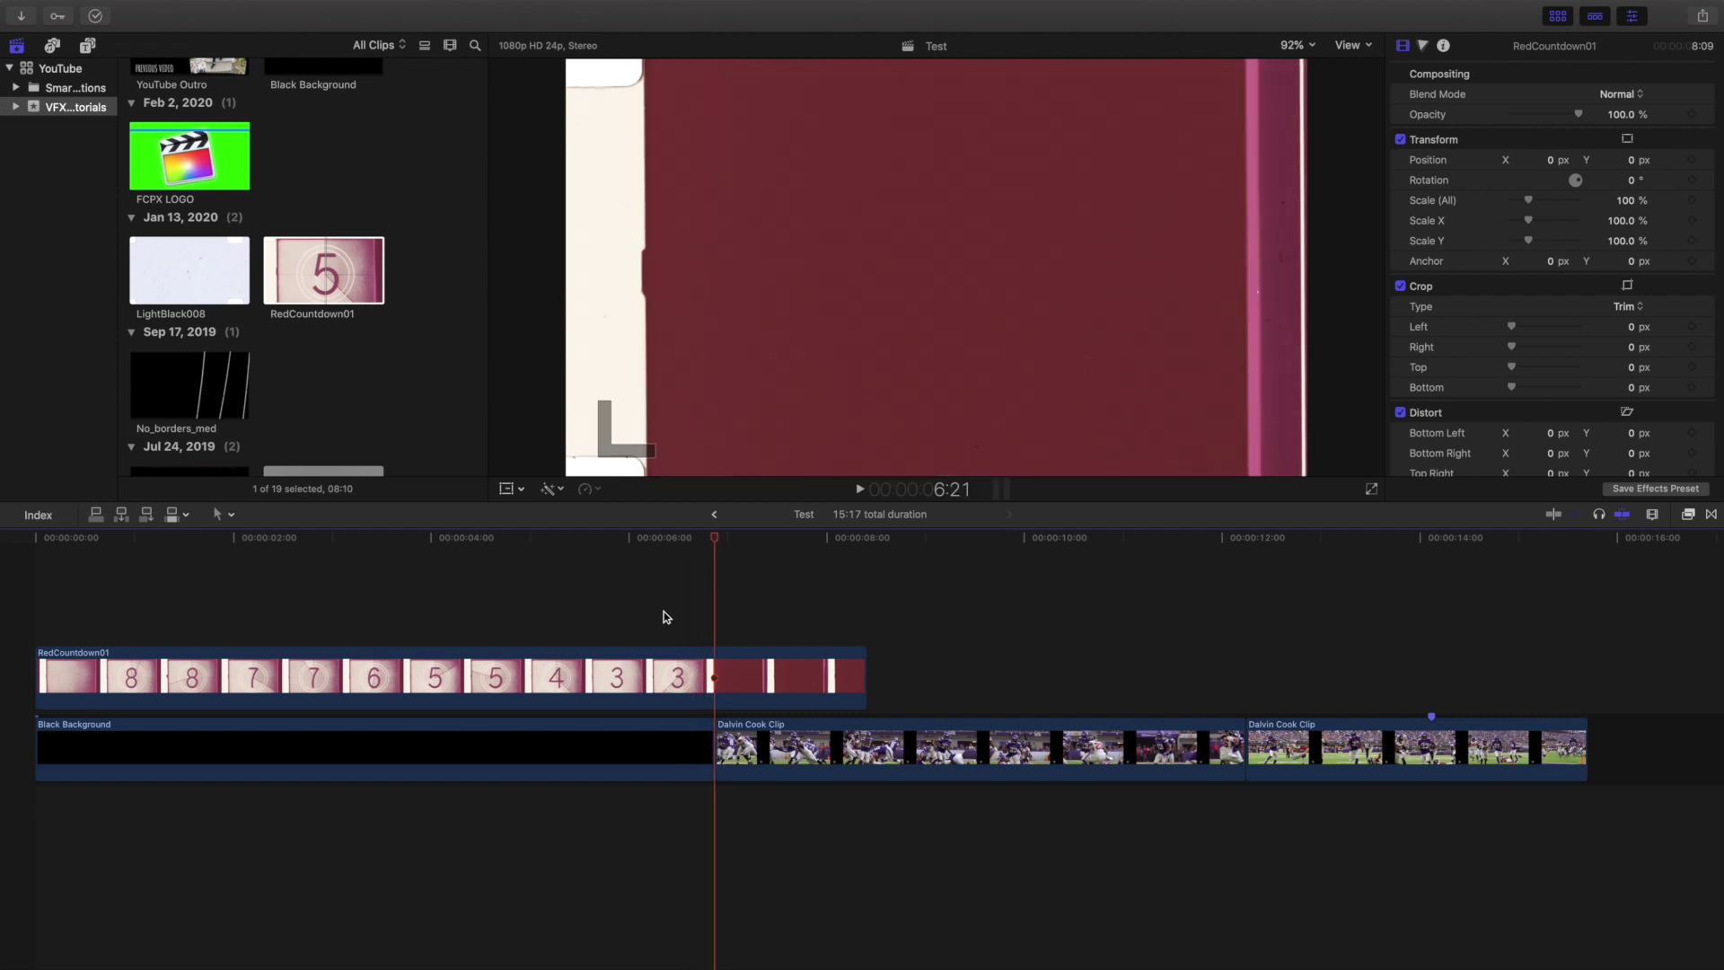
key(Left)
key(Right)
click(718, 677)
key(super+b)
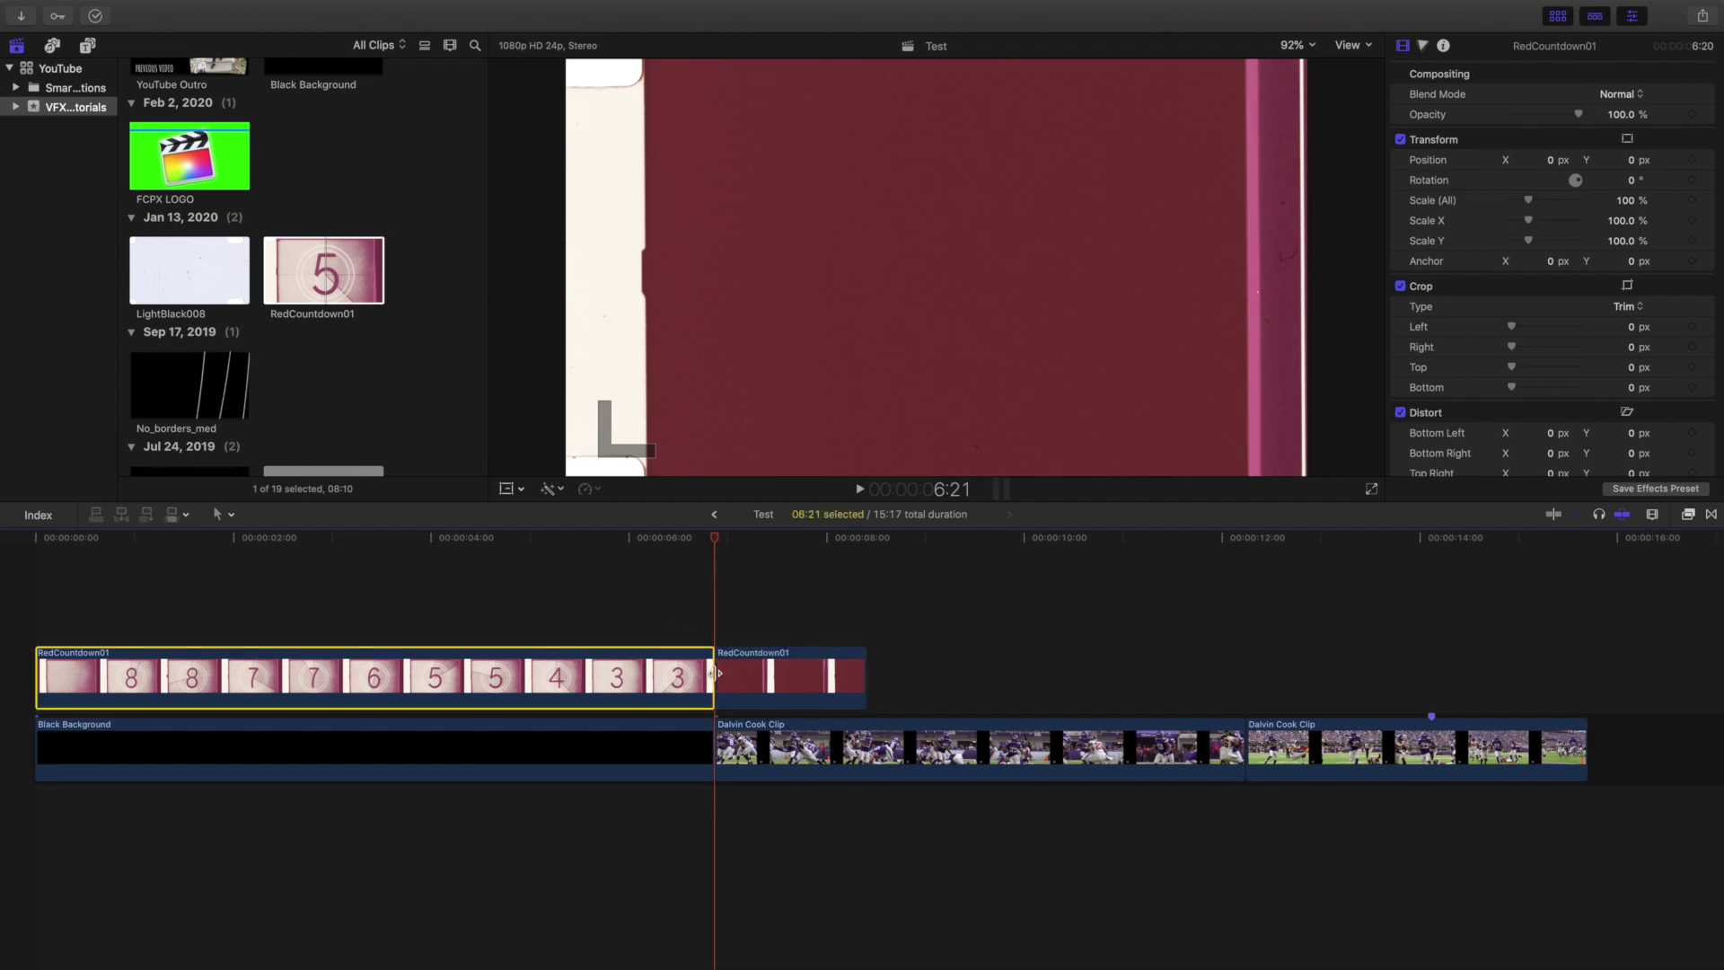
Step: Set the blend mode of the plain red RedCountdown01 segment after the cut to Screen
click(740, 675)
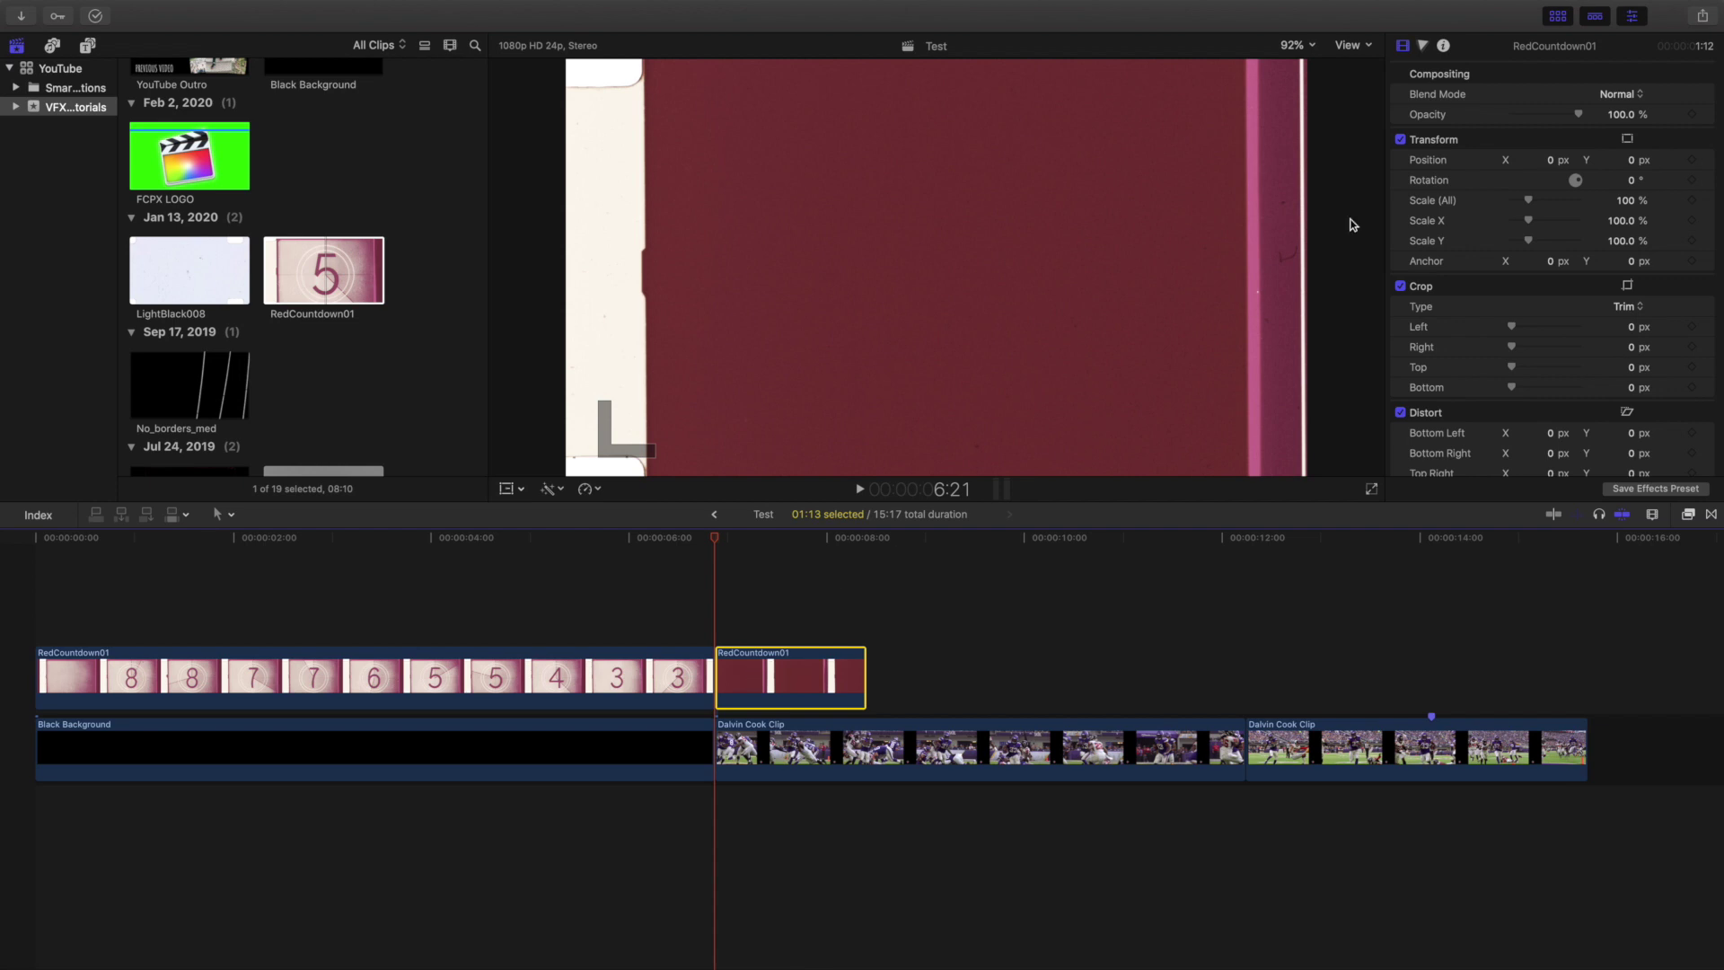
click(1623, 95)
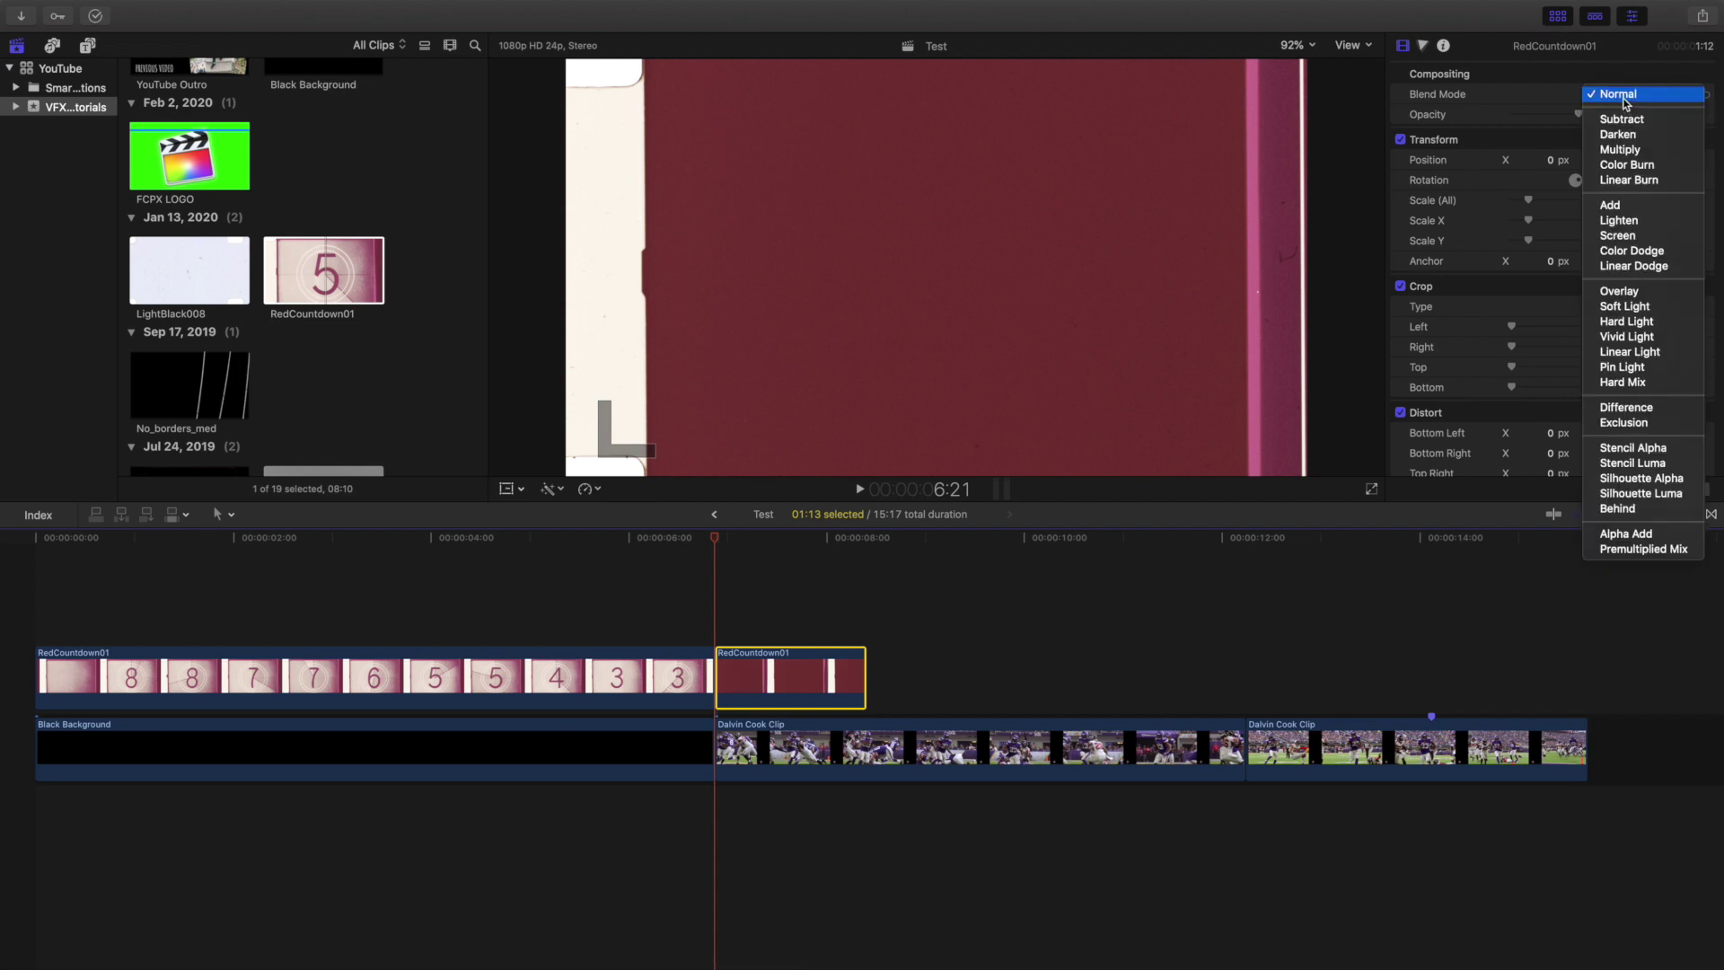
click(1616, 236)
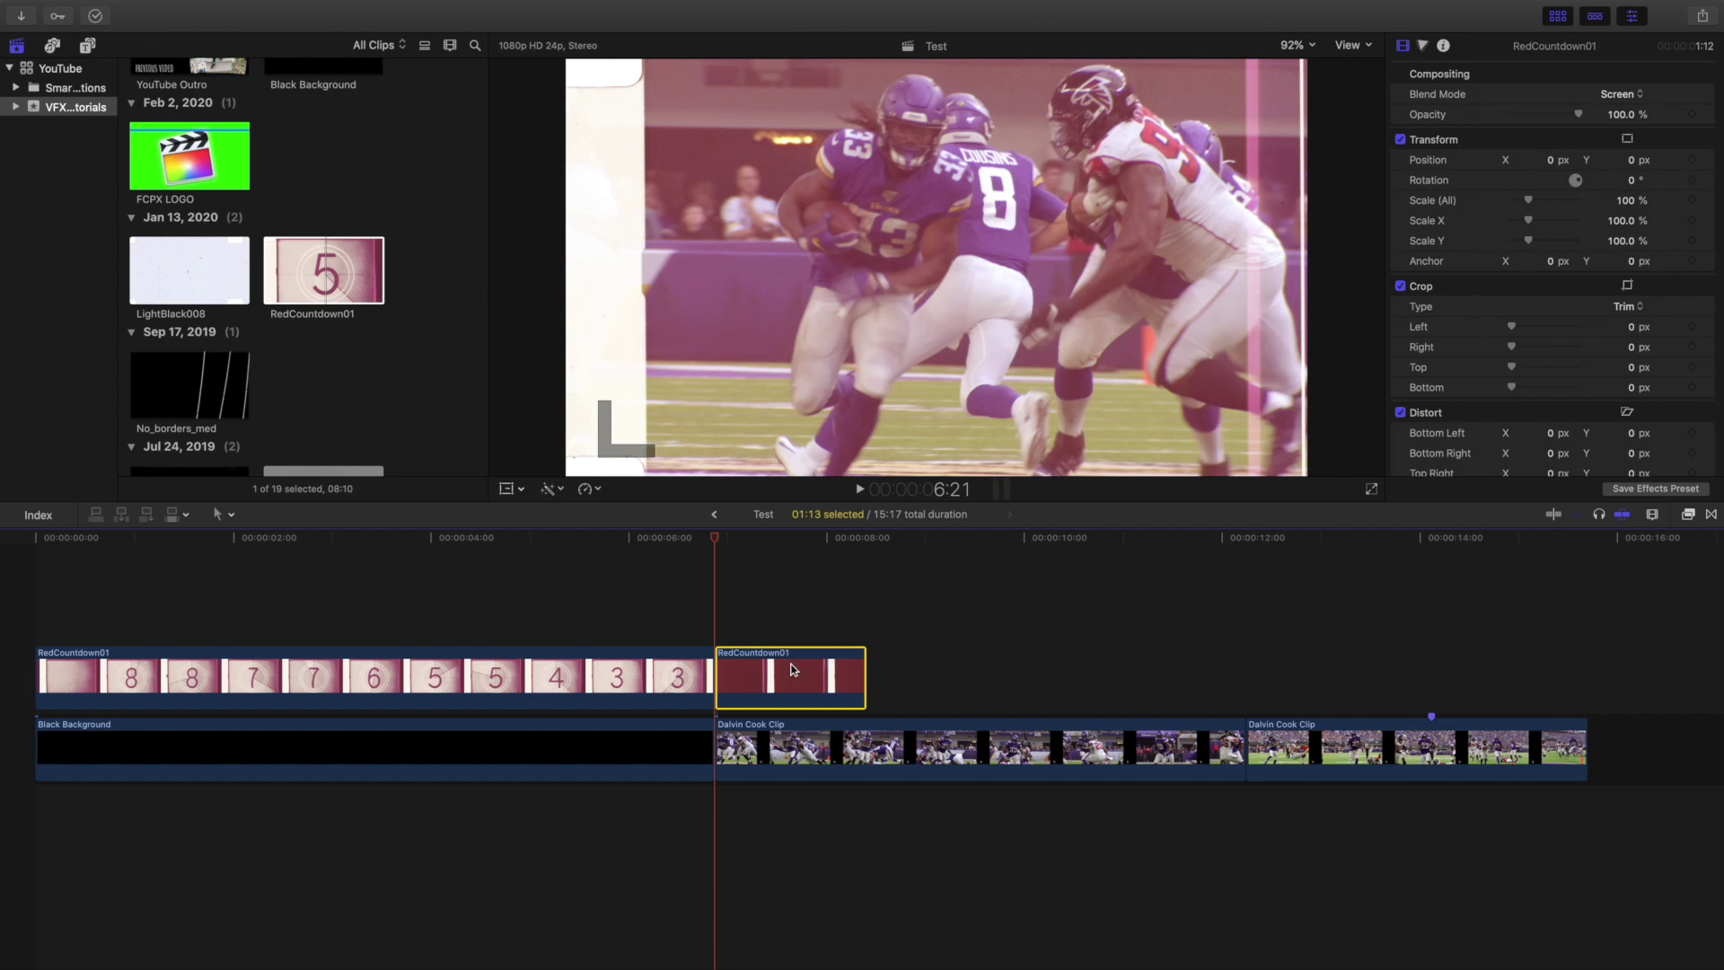
Step: Paste five copies of the Screen-blended RedCountdown01 segment end to end above the Dalvin Cook Clips
click(862, 607)
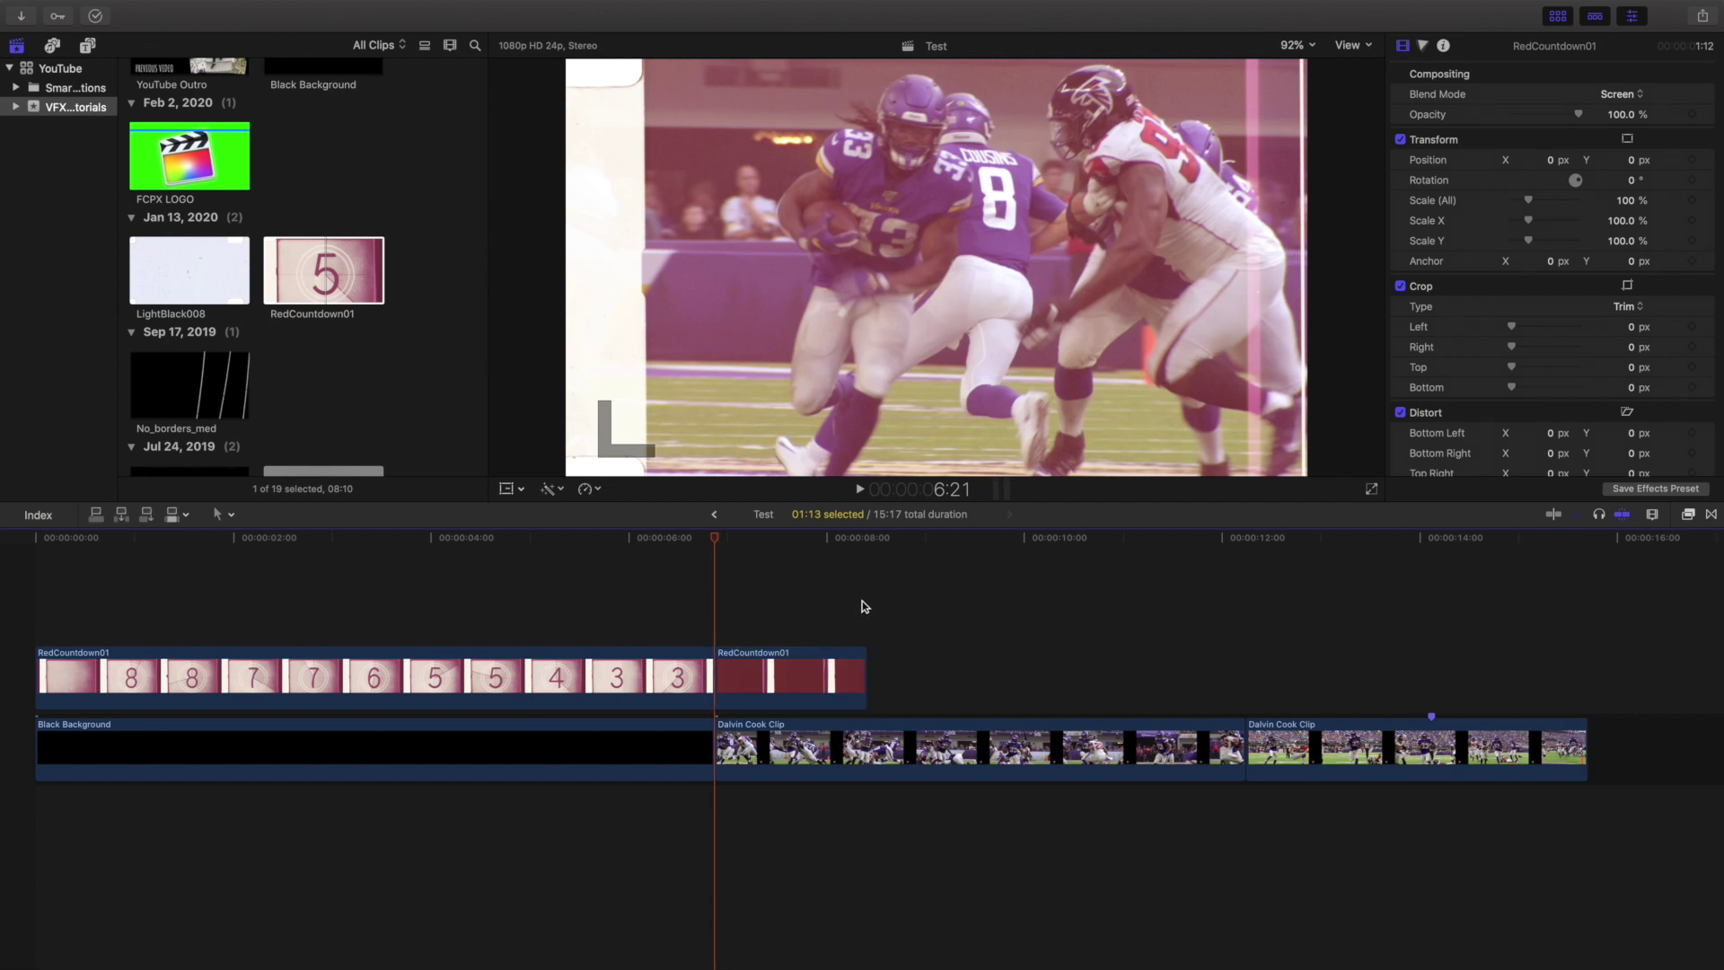
key(alt+v)
key(alt+v)
key(alt+v)
key(alt+v)
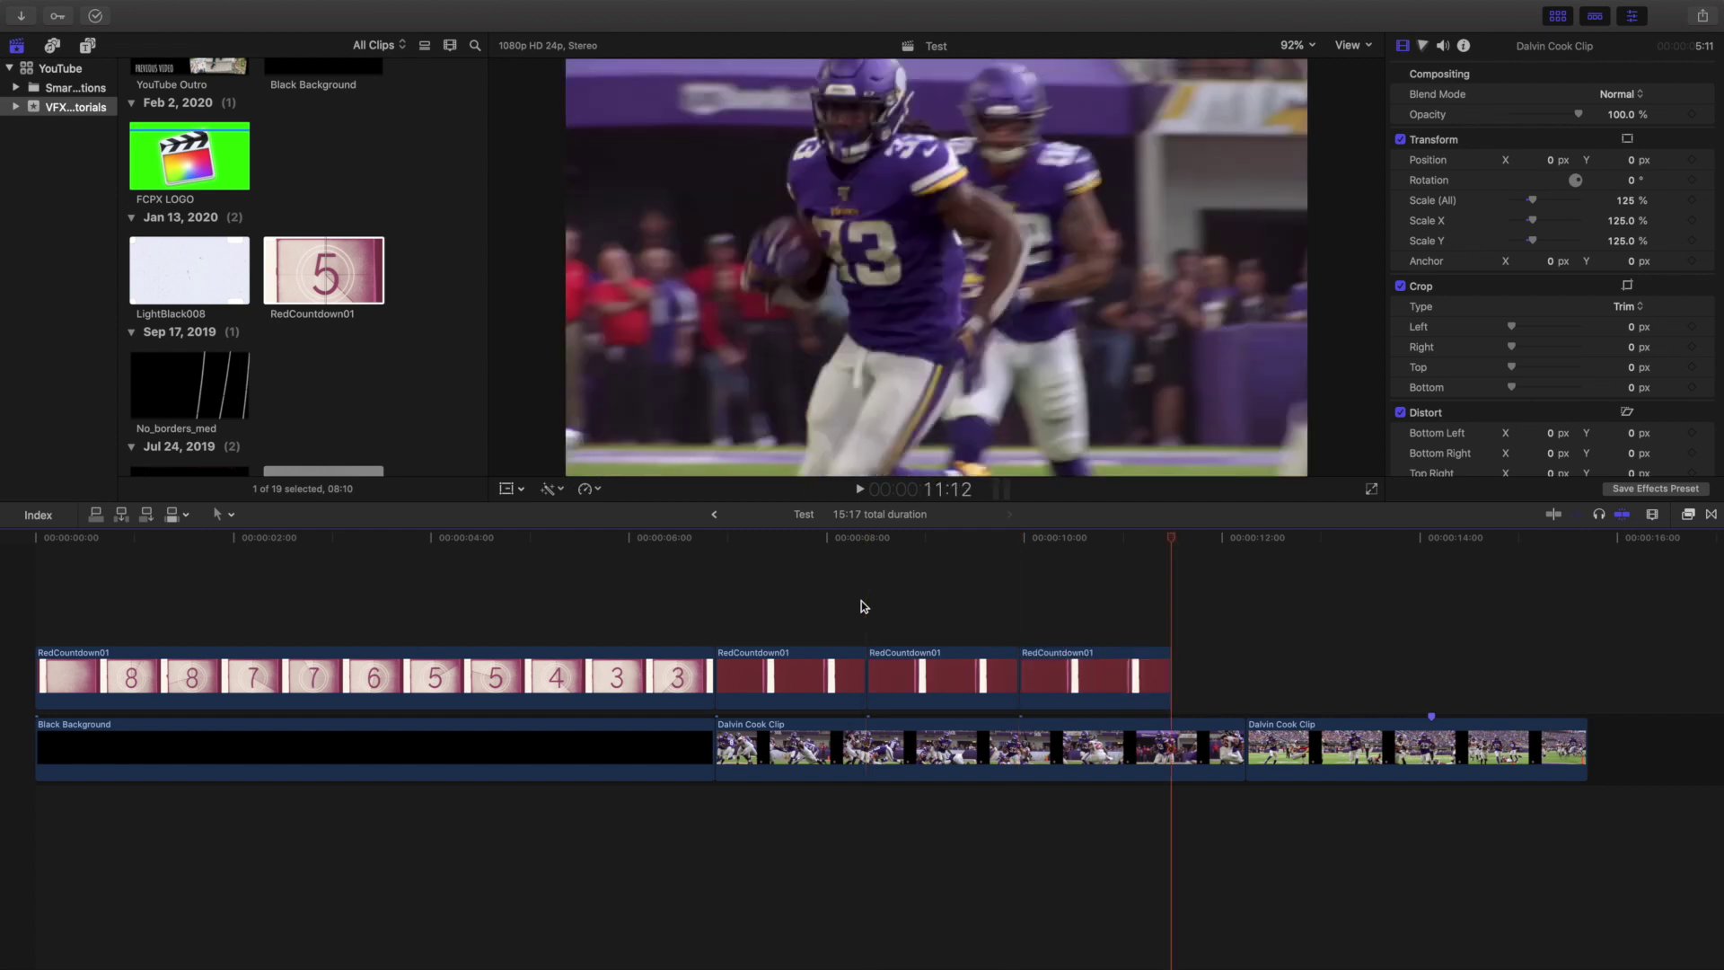
key(alt+v)
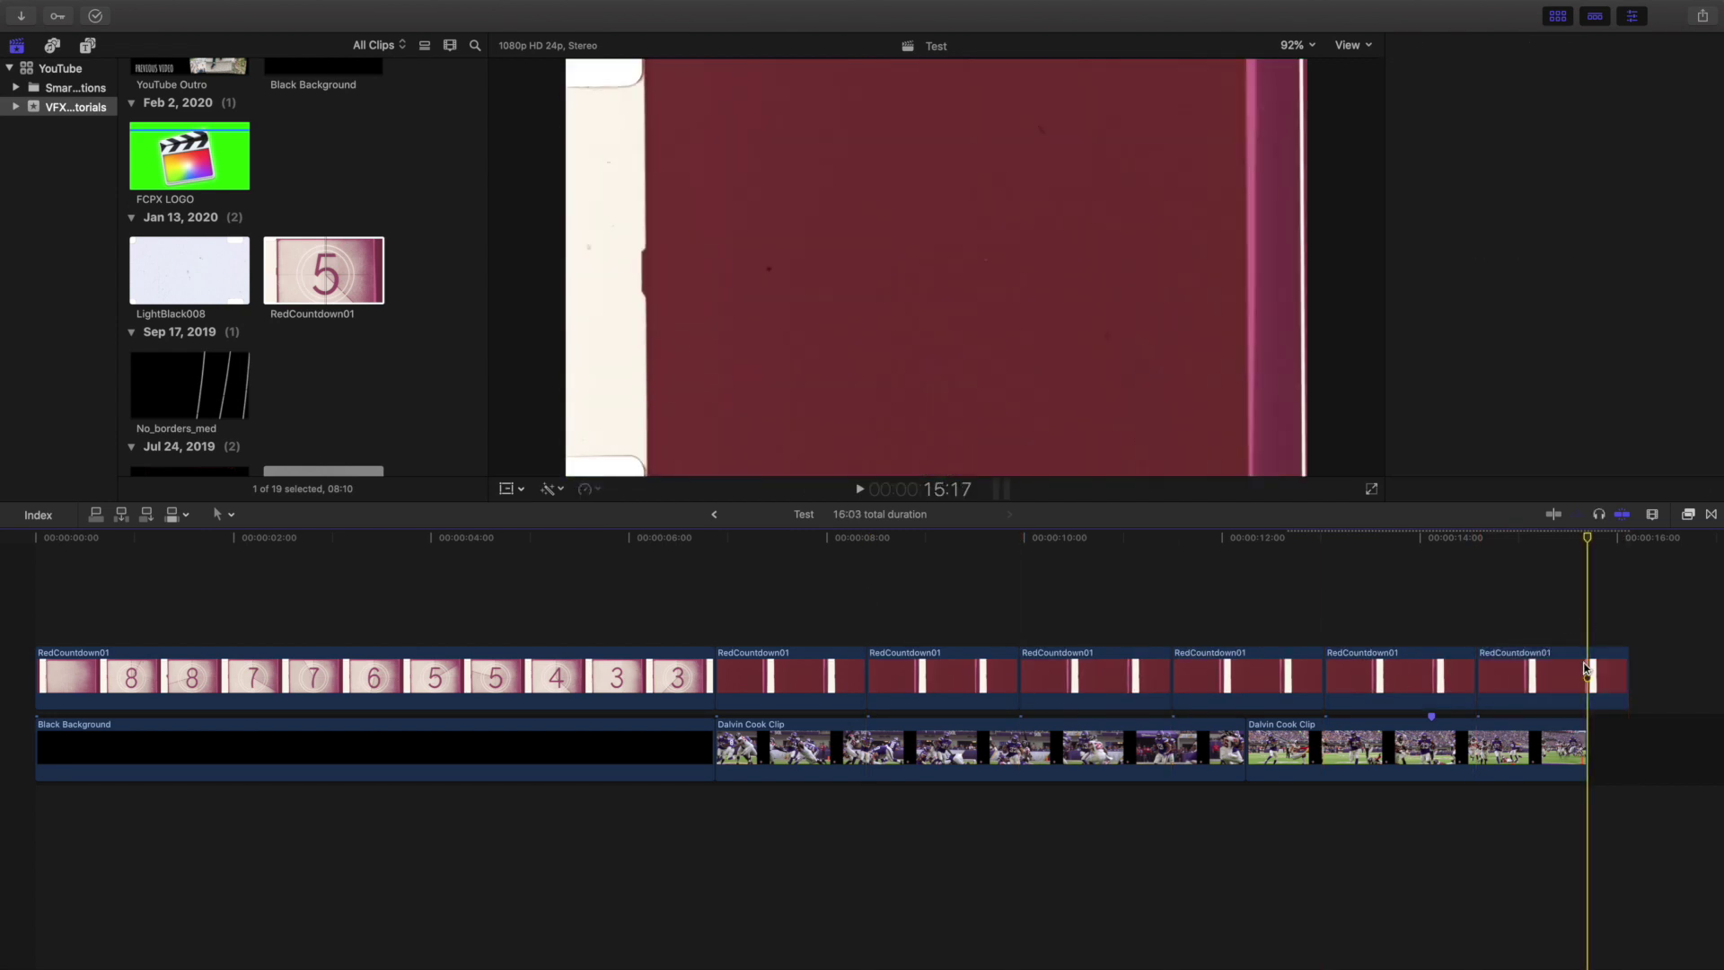
Step: Split the last RedCountdown01 copy at 15:17, where the football footage ends, and delete the excess piece and the gap below it
click(1589, 673)
key(super+b)
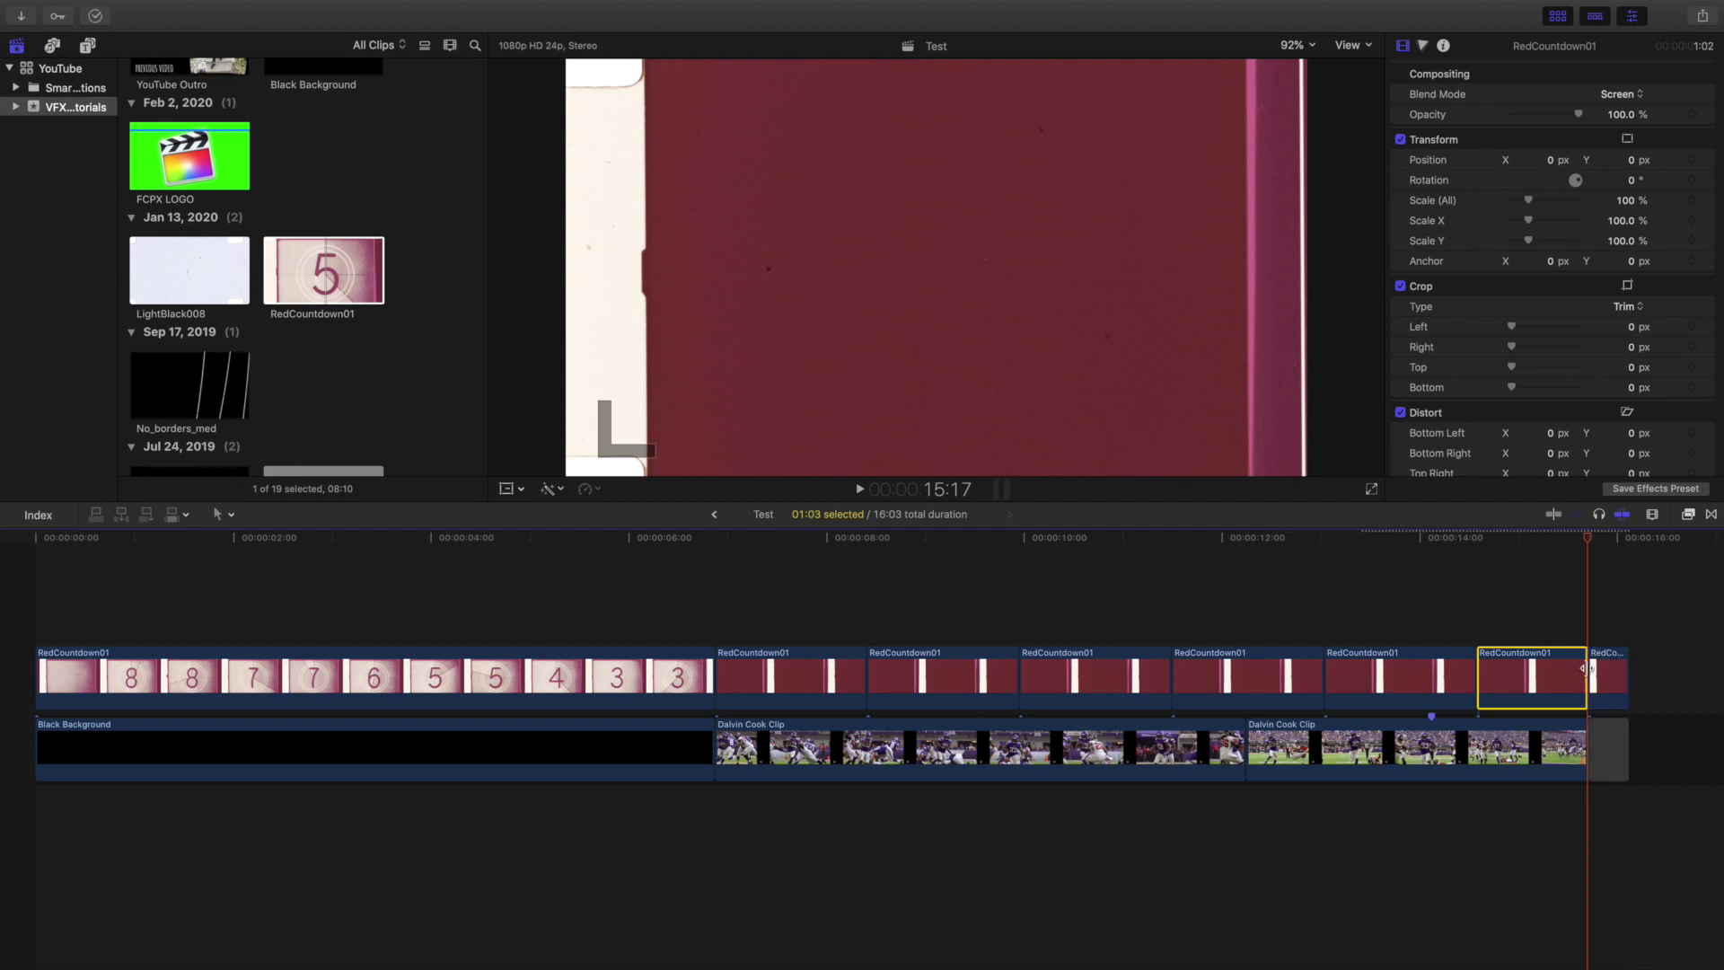
drag(1606, 629, 1610, 761)
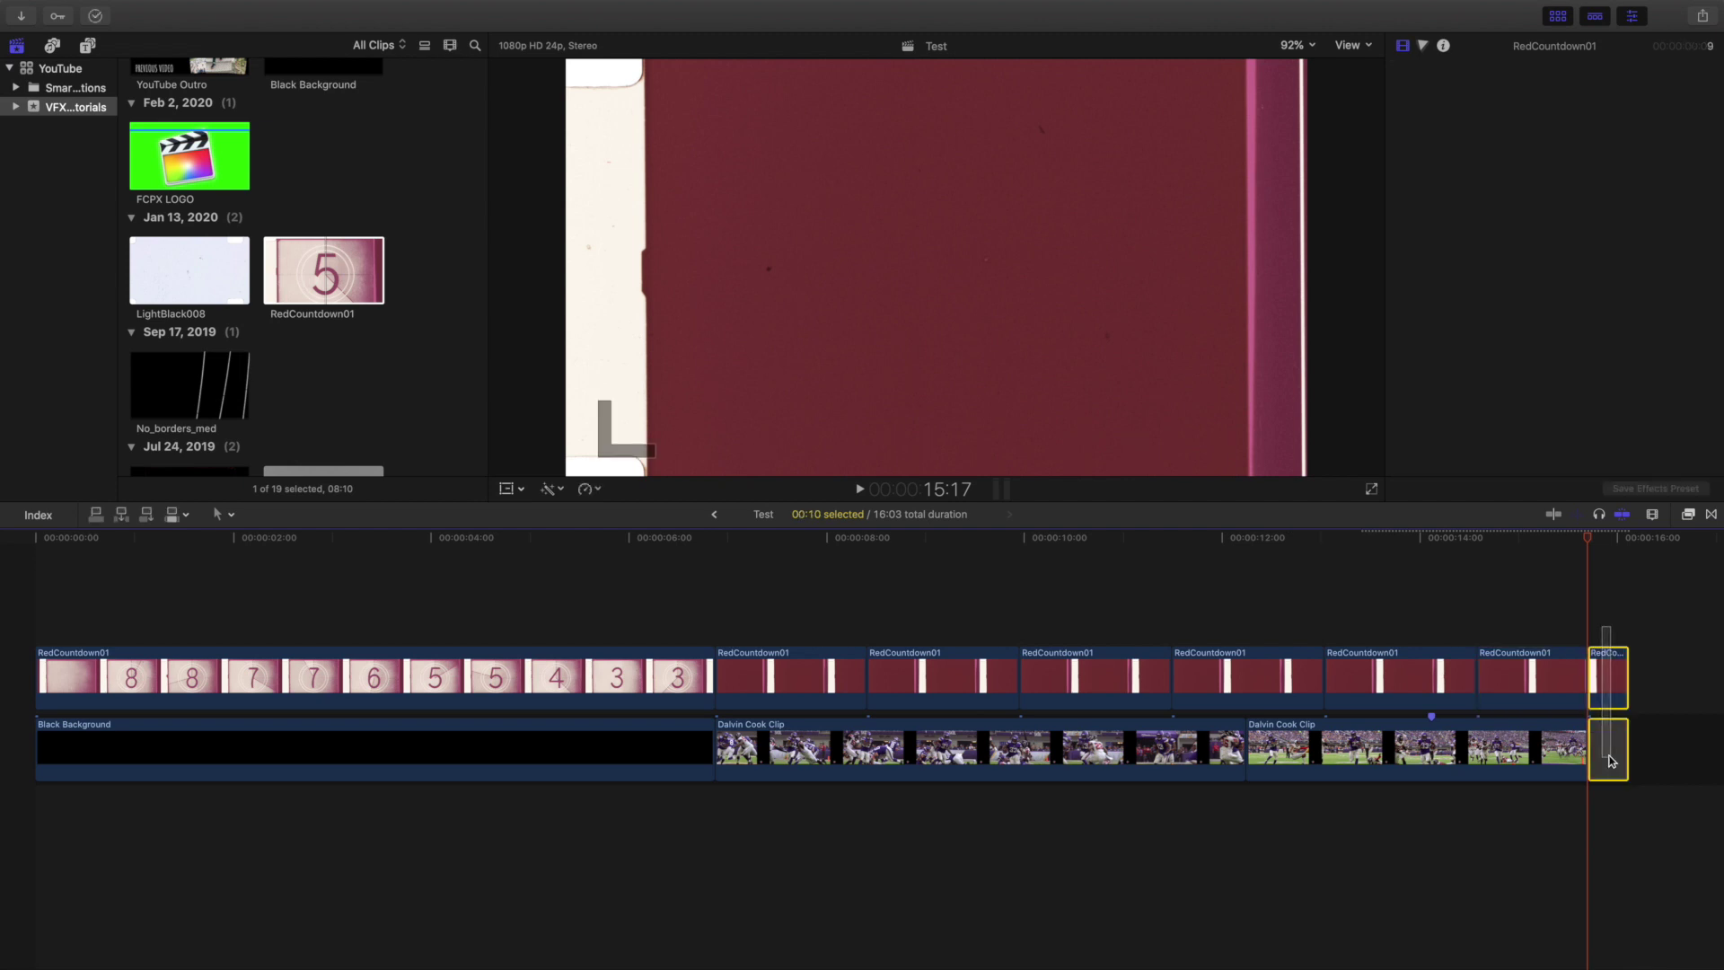
key(Delete)
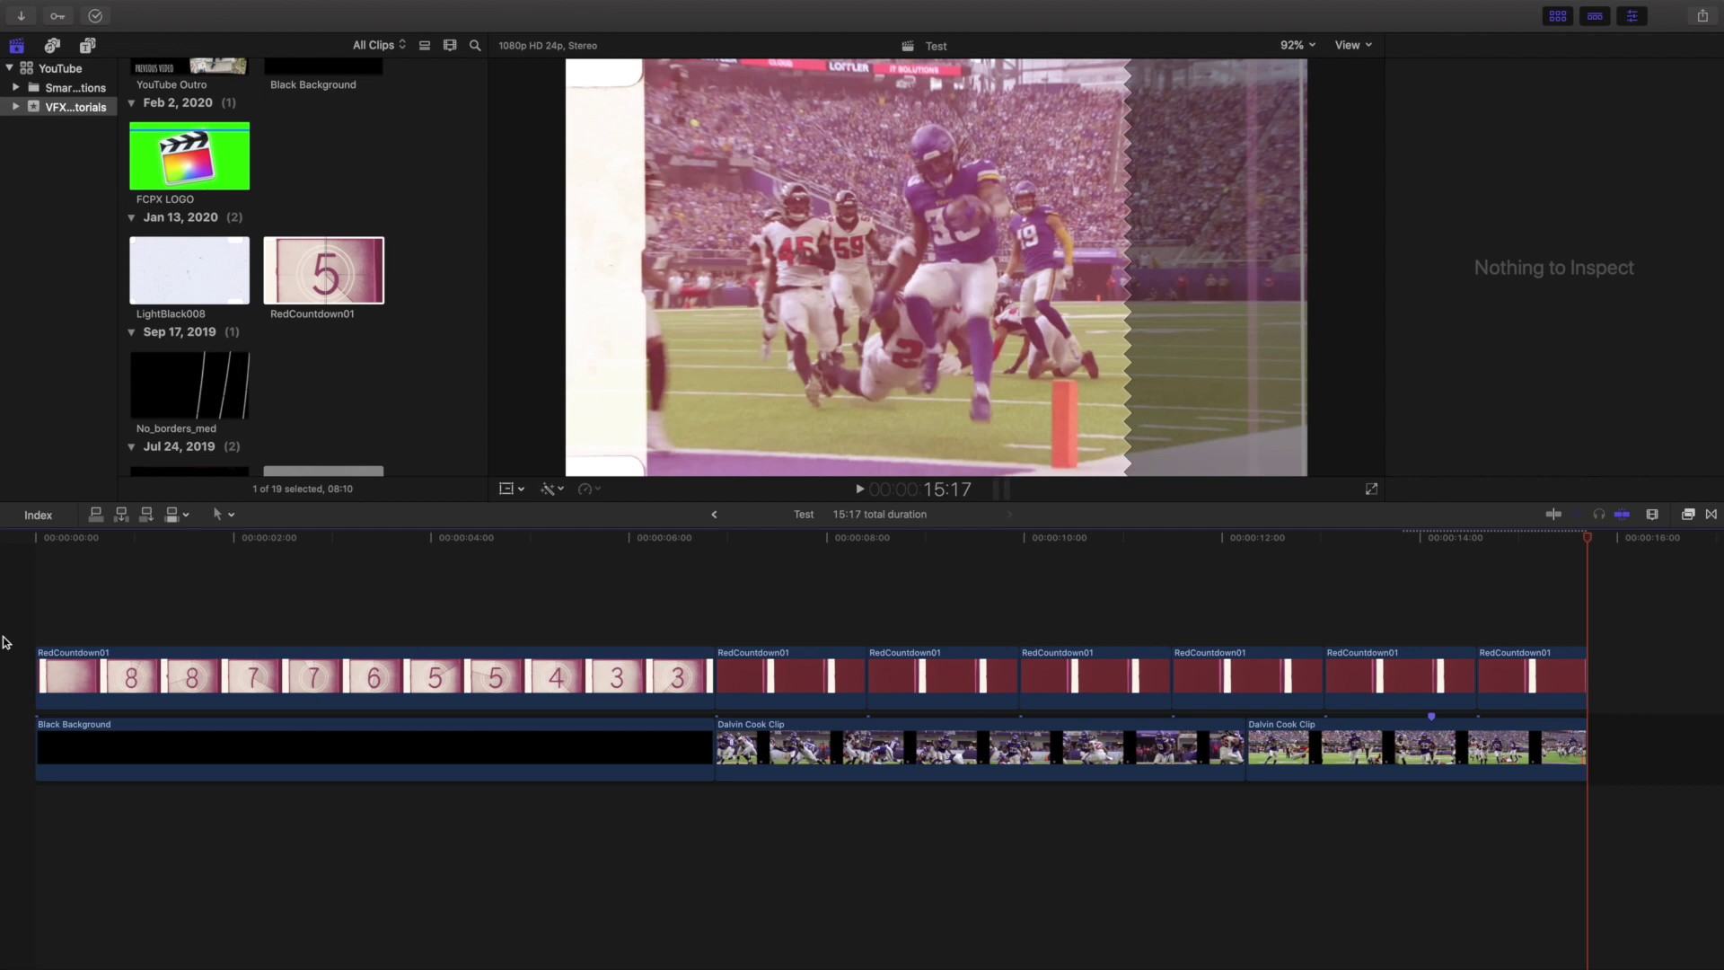
Step: Play the timeline from the beginning to review the countdown and the red film overlay on the football footage
key(Home)
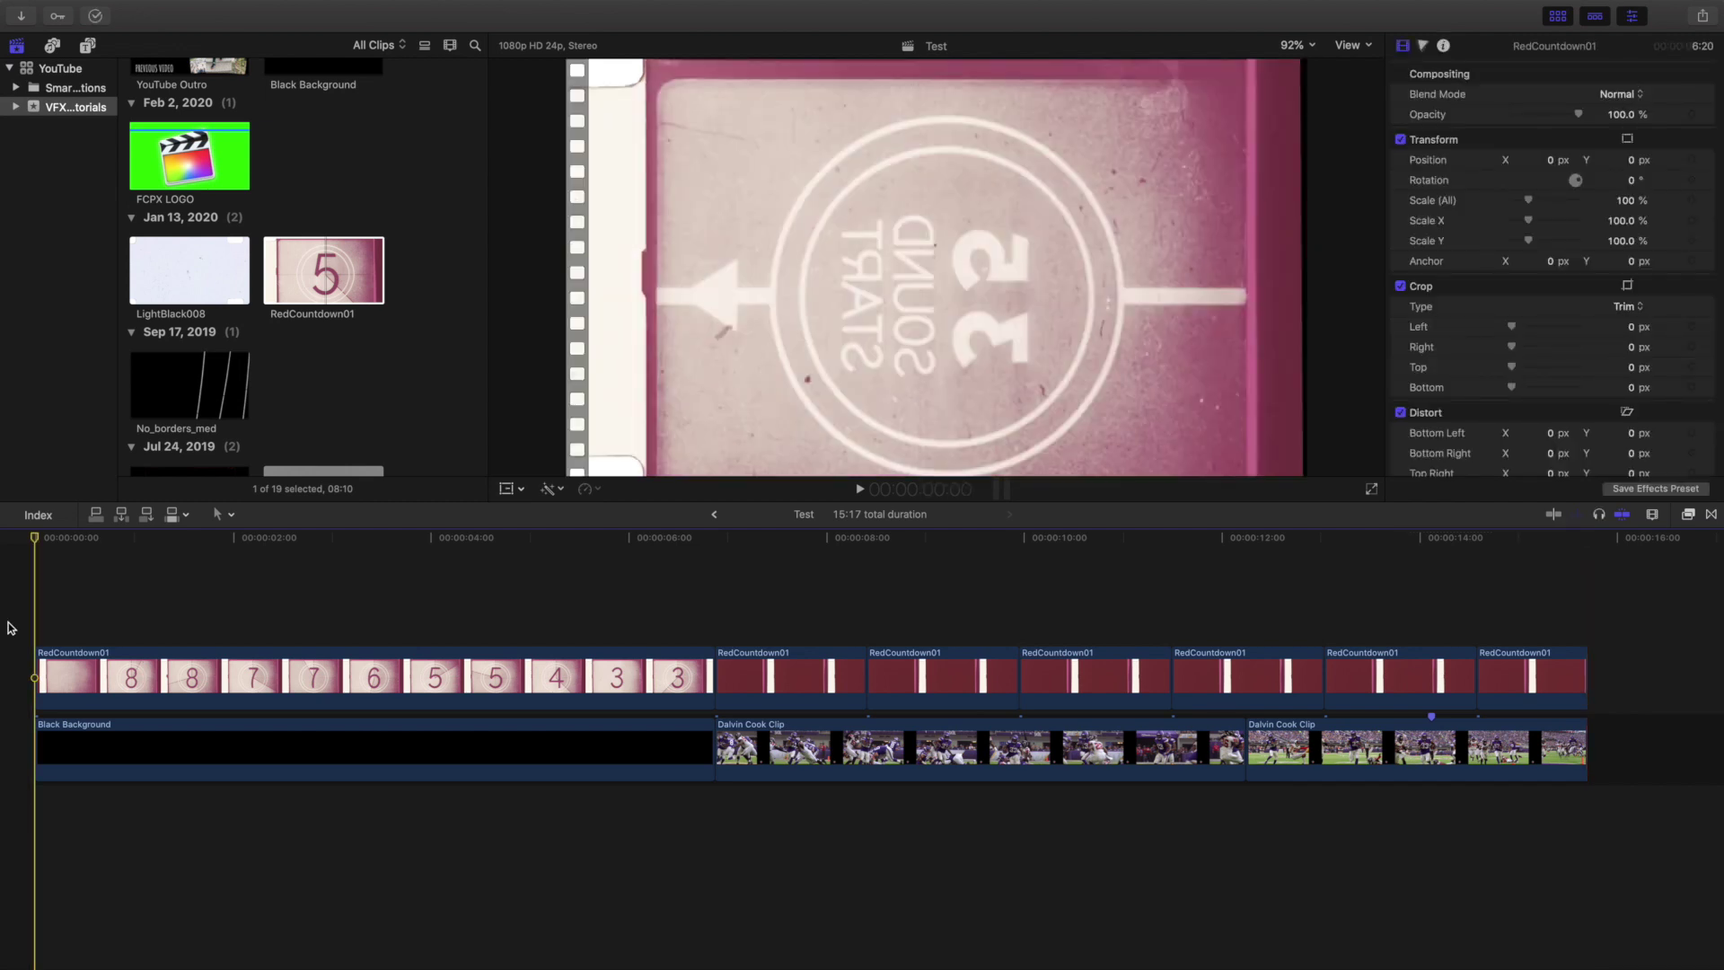
key(space)
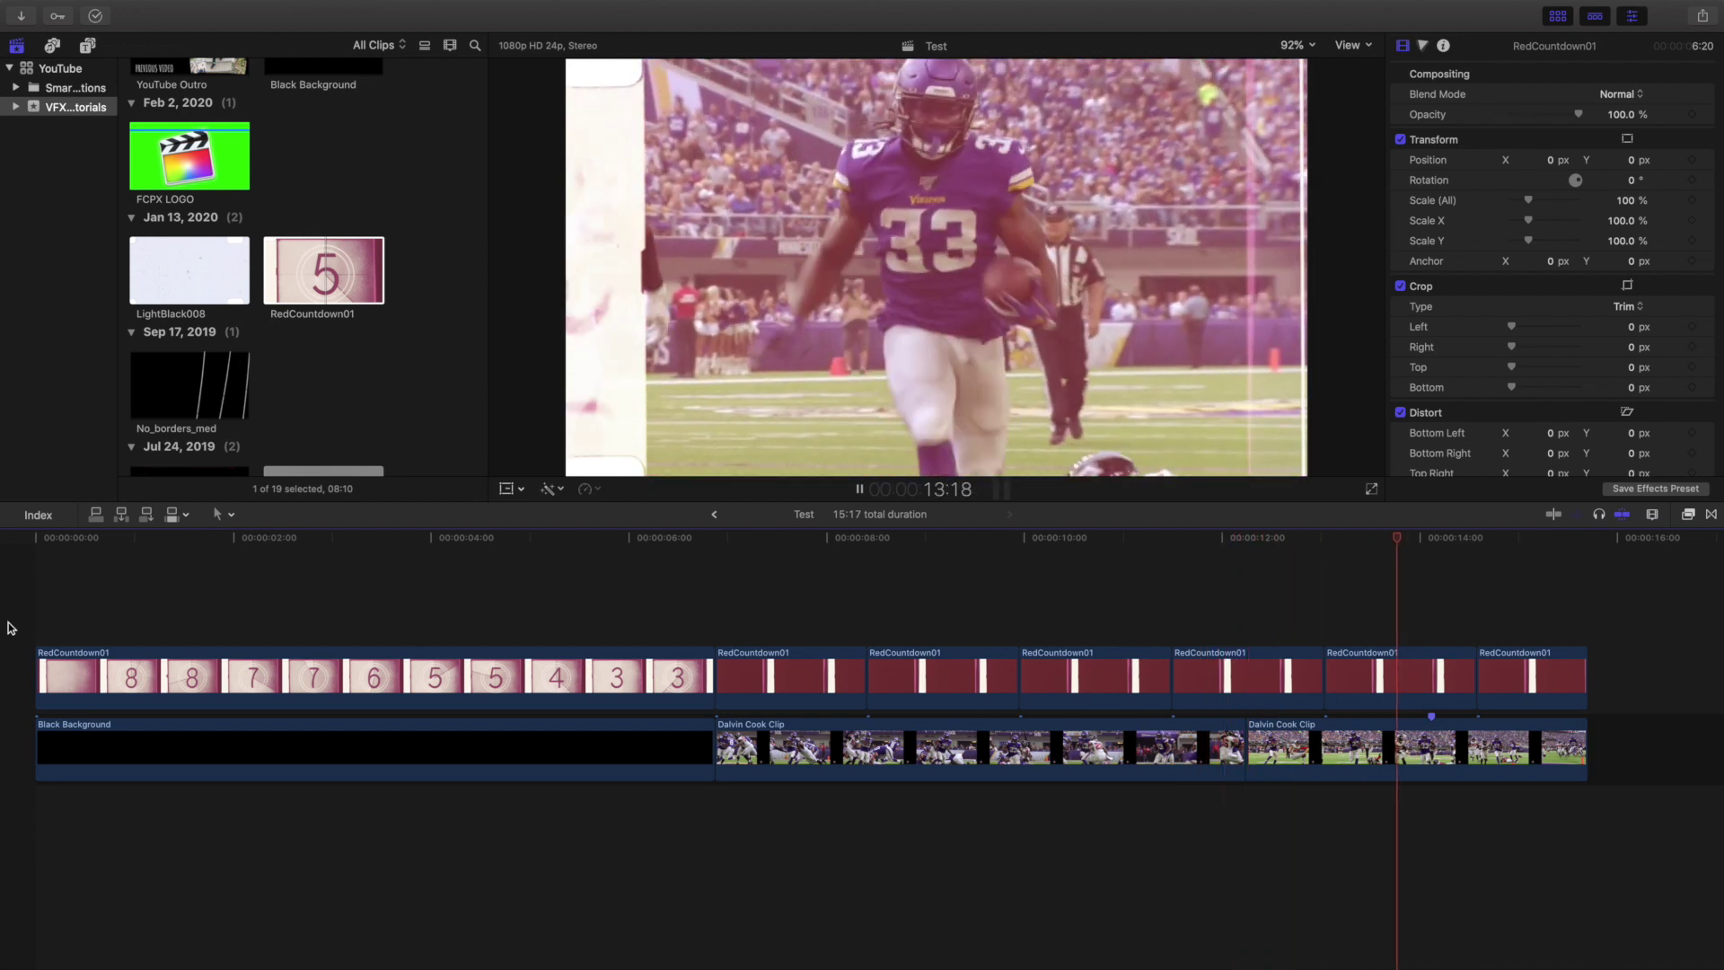
key(space)
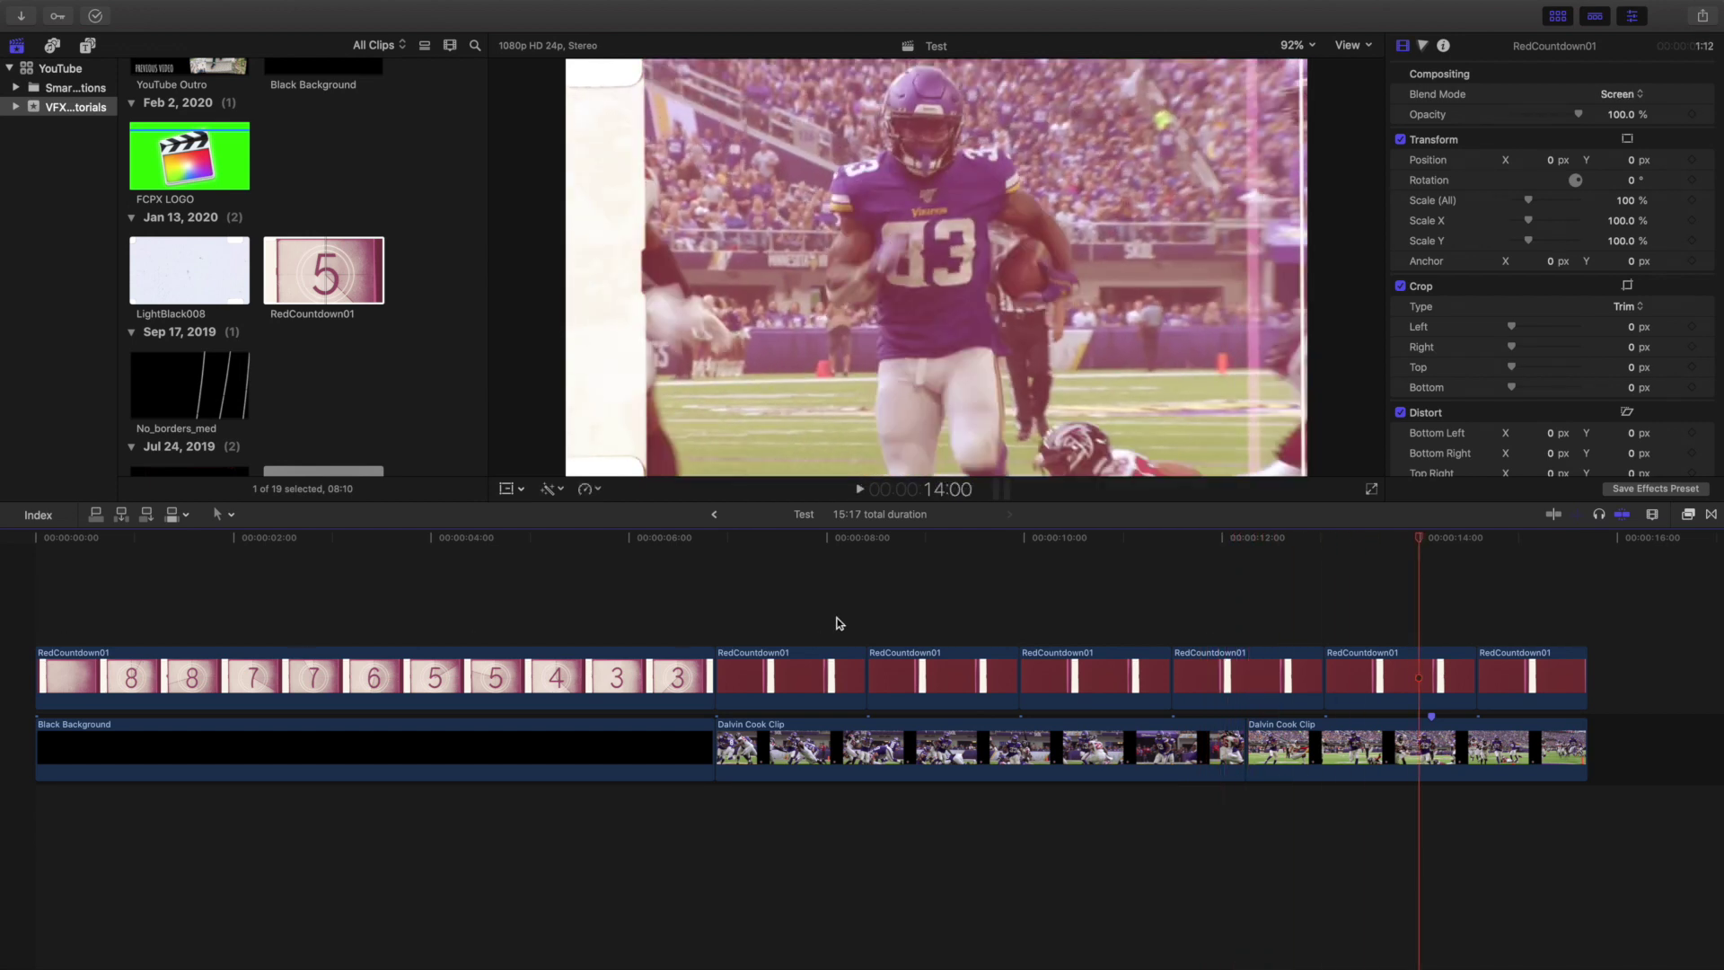
Step: Add the LightBlack008 texture above the RedCountdown01 segments, spanning exactly the length of the first Dalvin Cook Clip
scroll(377, 359, down, 3)
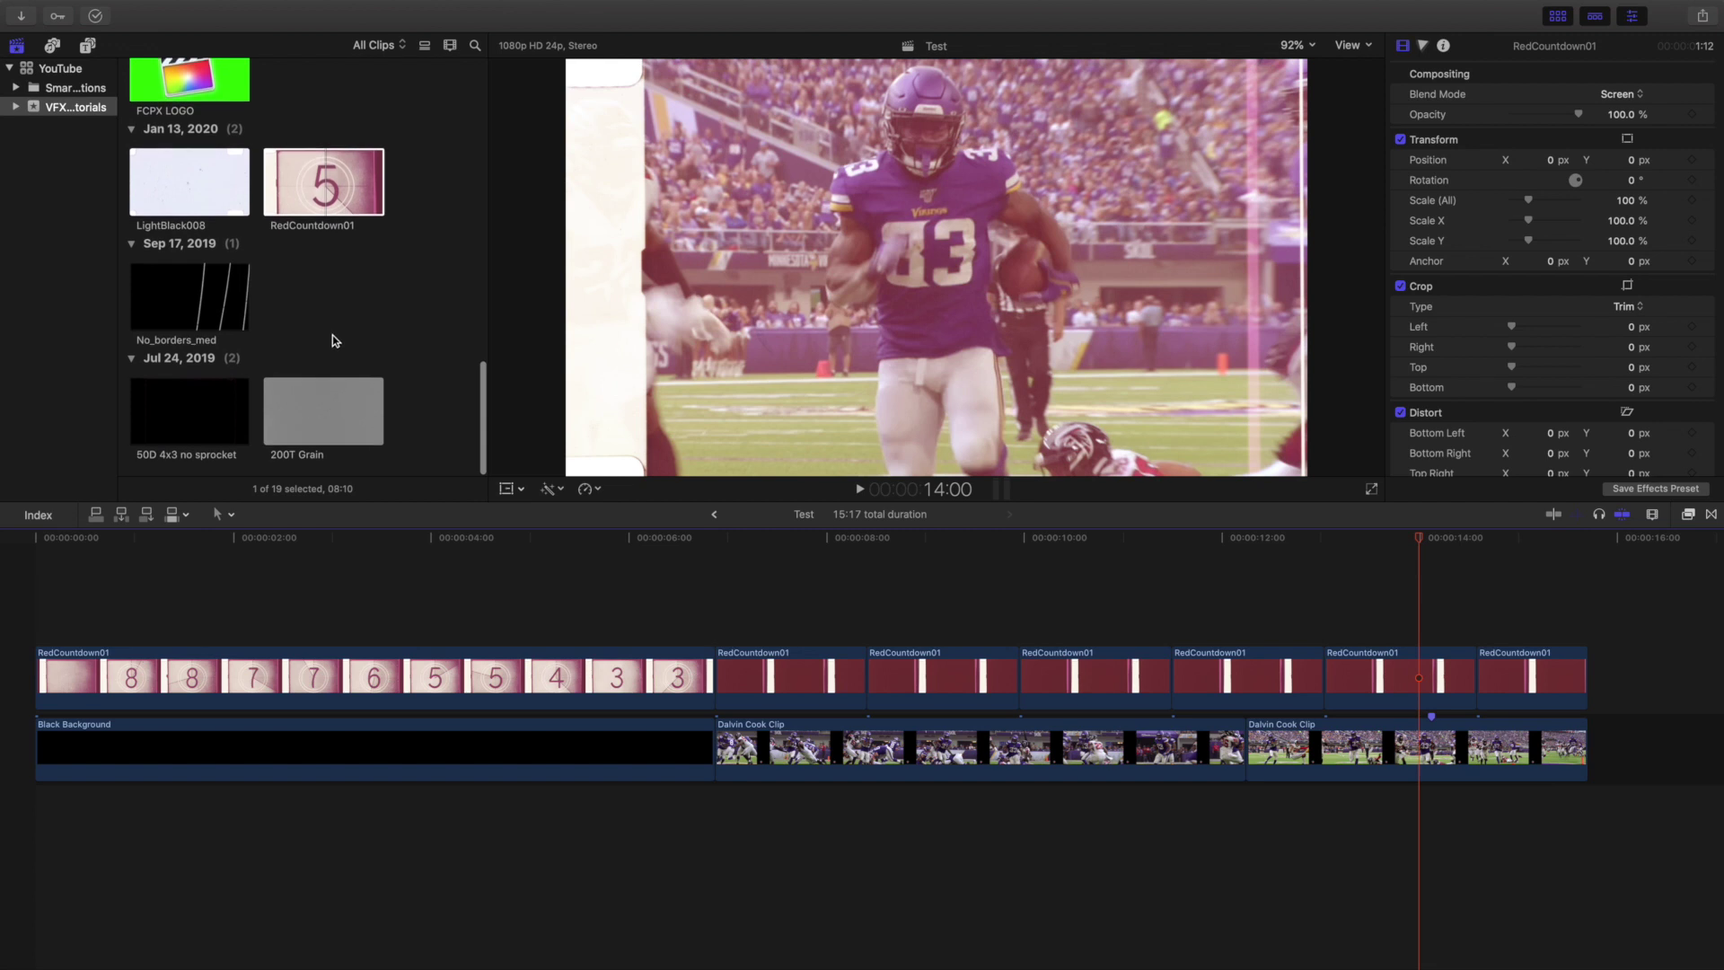
click(180, 184)
drag(403, 352, 928, 595)
drag(1259, 588, 1244, 588)
Step: Set the LightBlack008 overlay's blend mode to Multiply
click(876, 557)
click(869, 589)
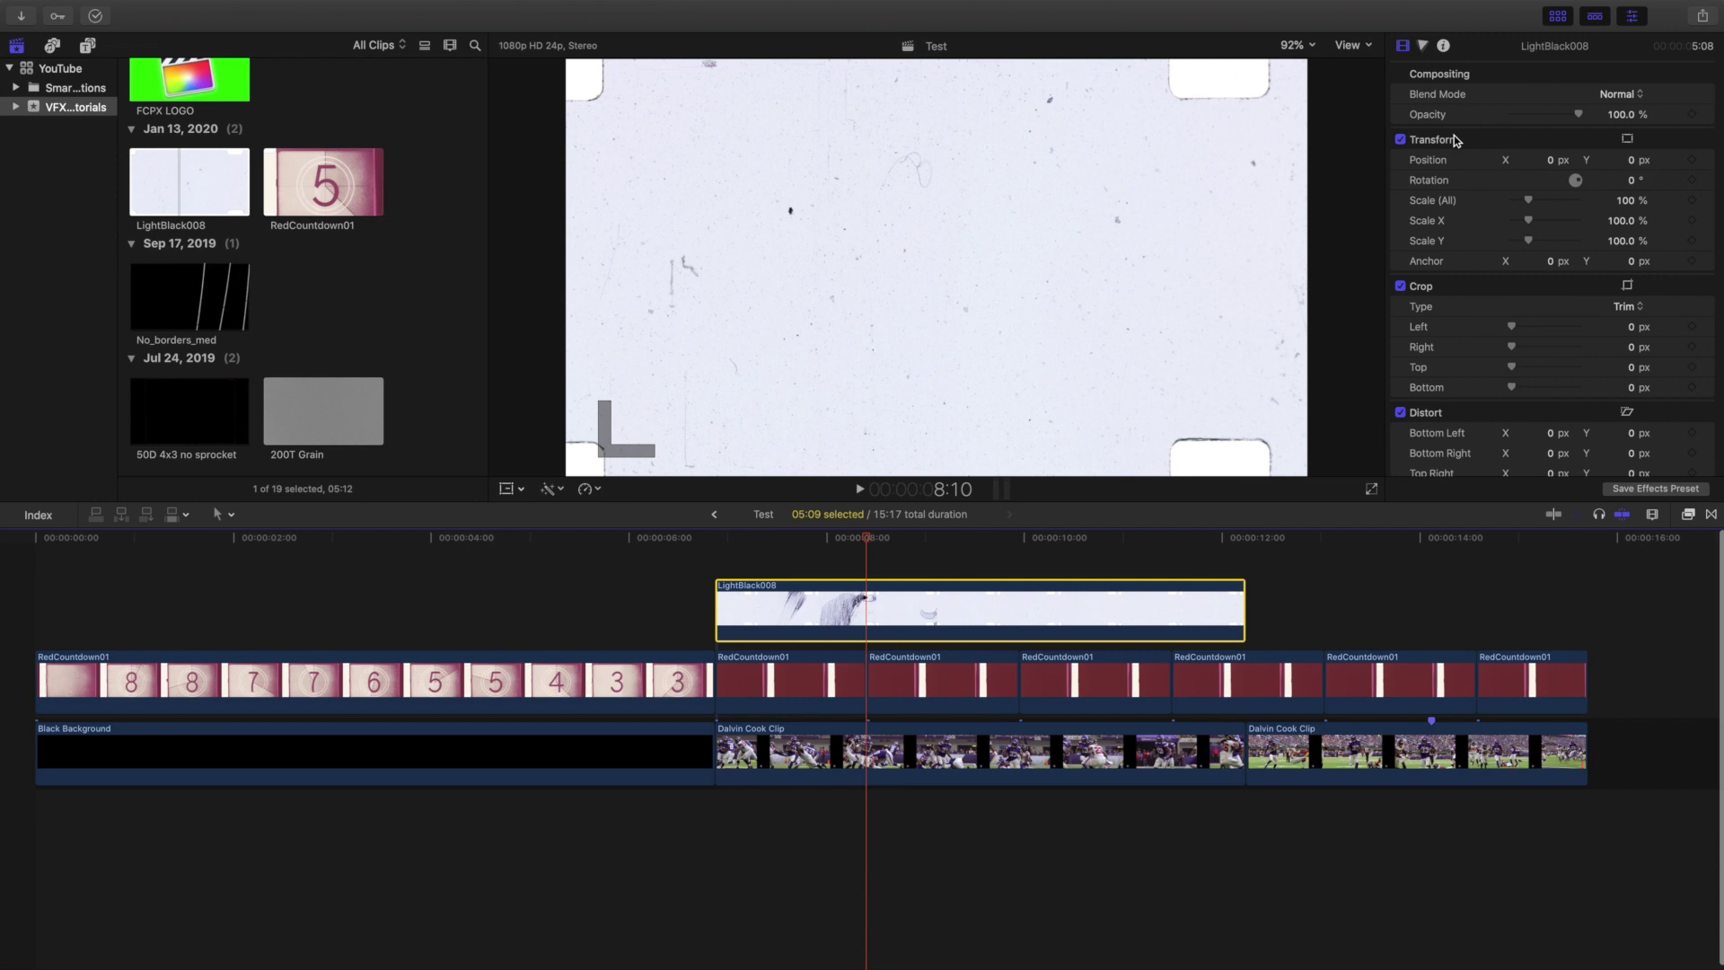
click(1622, 95)
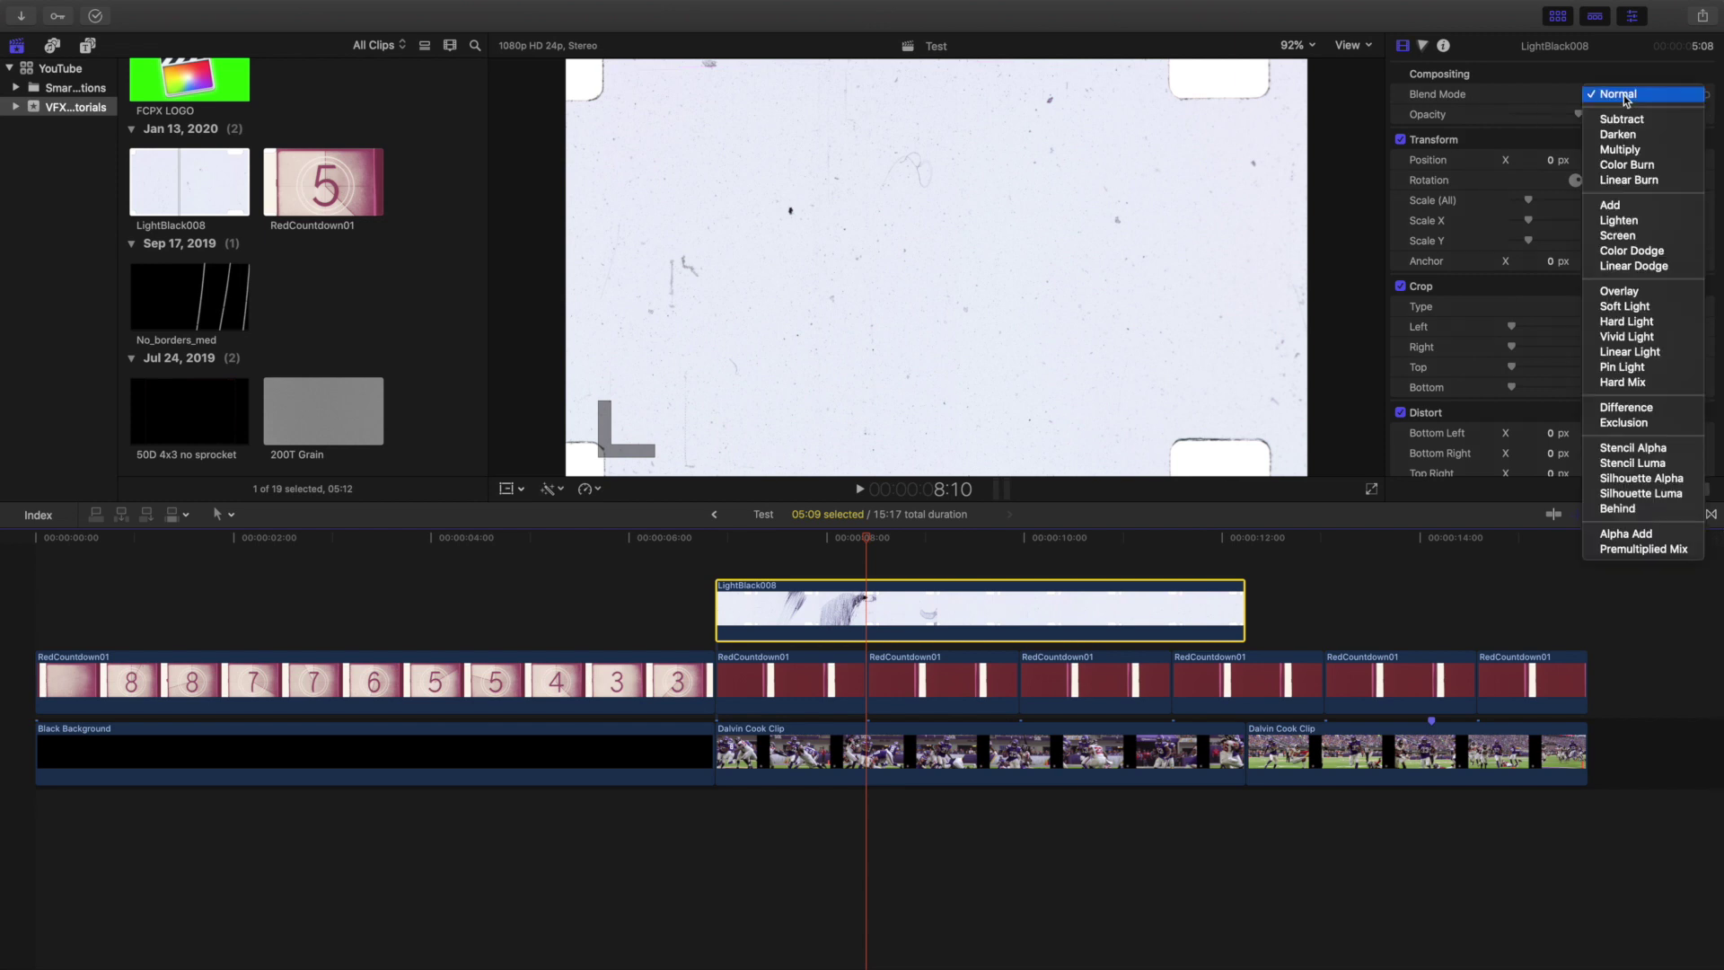
click(1621, 150)
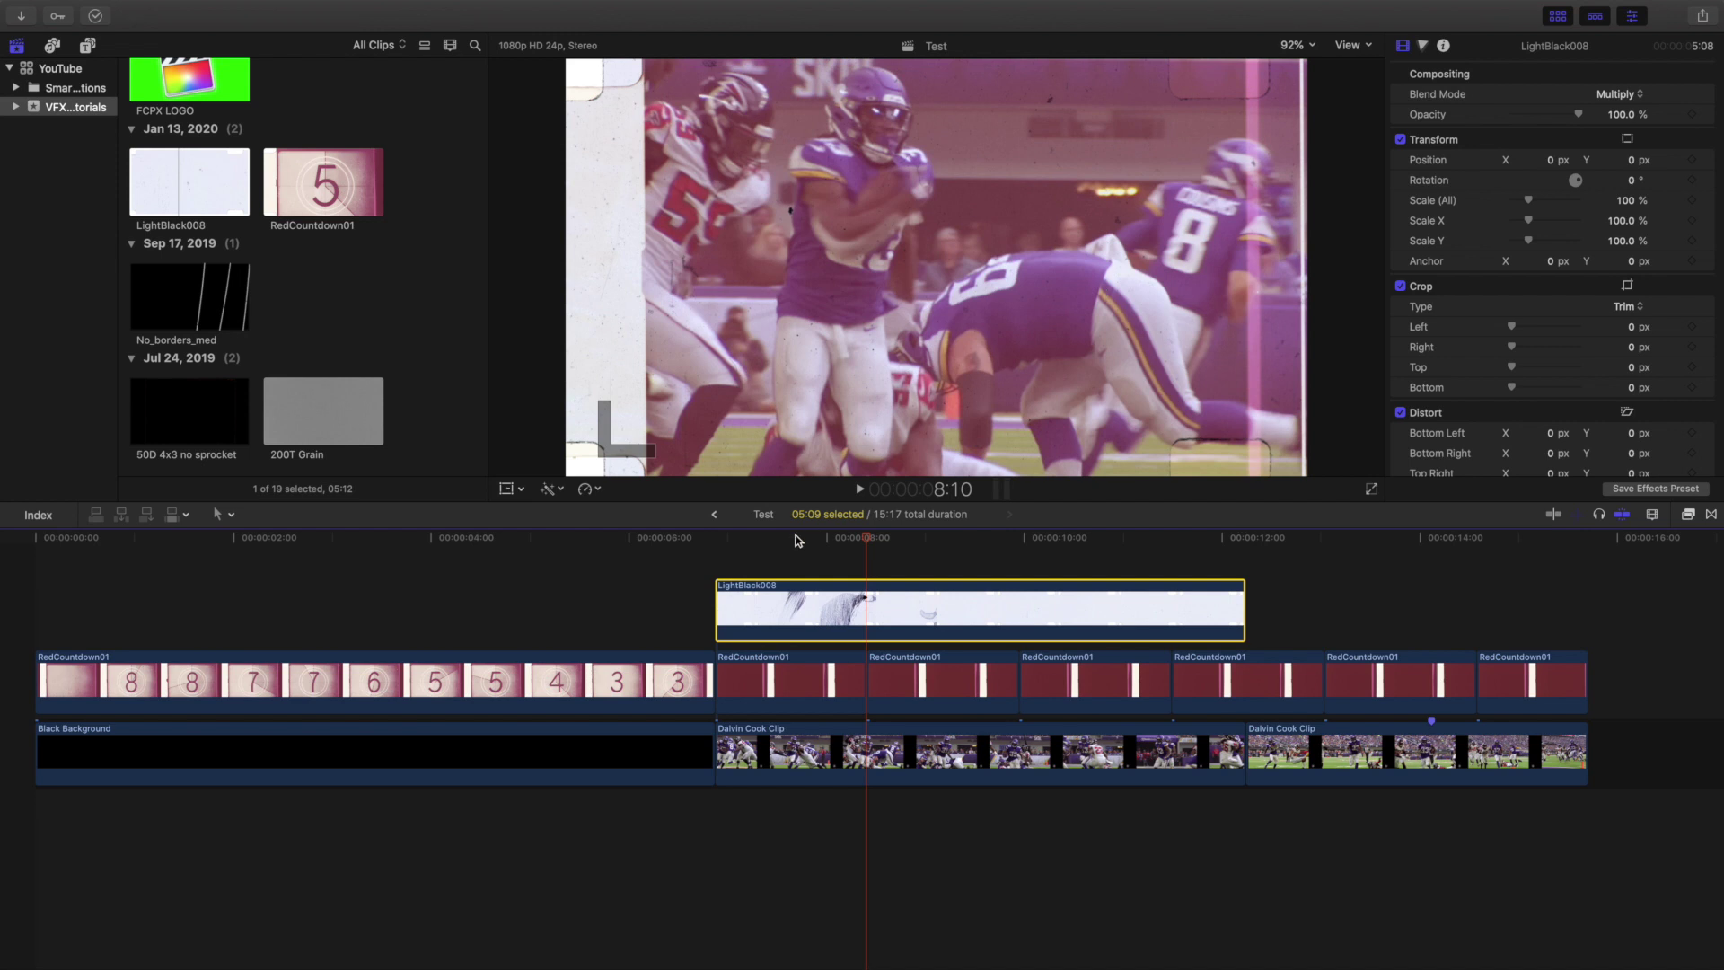
Step: Play the section from just before the LightBlack008 overlay to check the texture on the footage
click(678, 551)
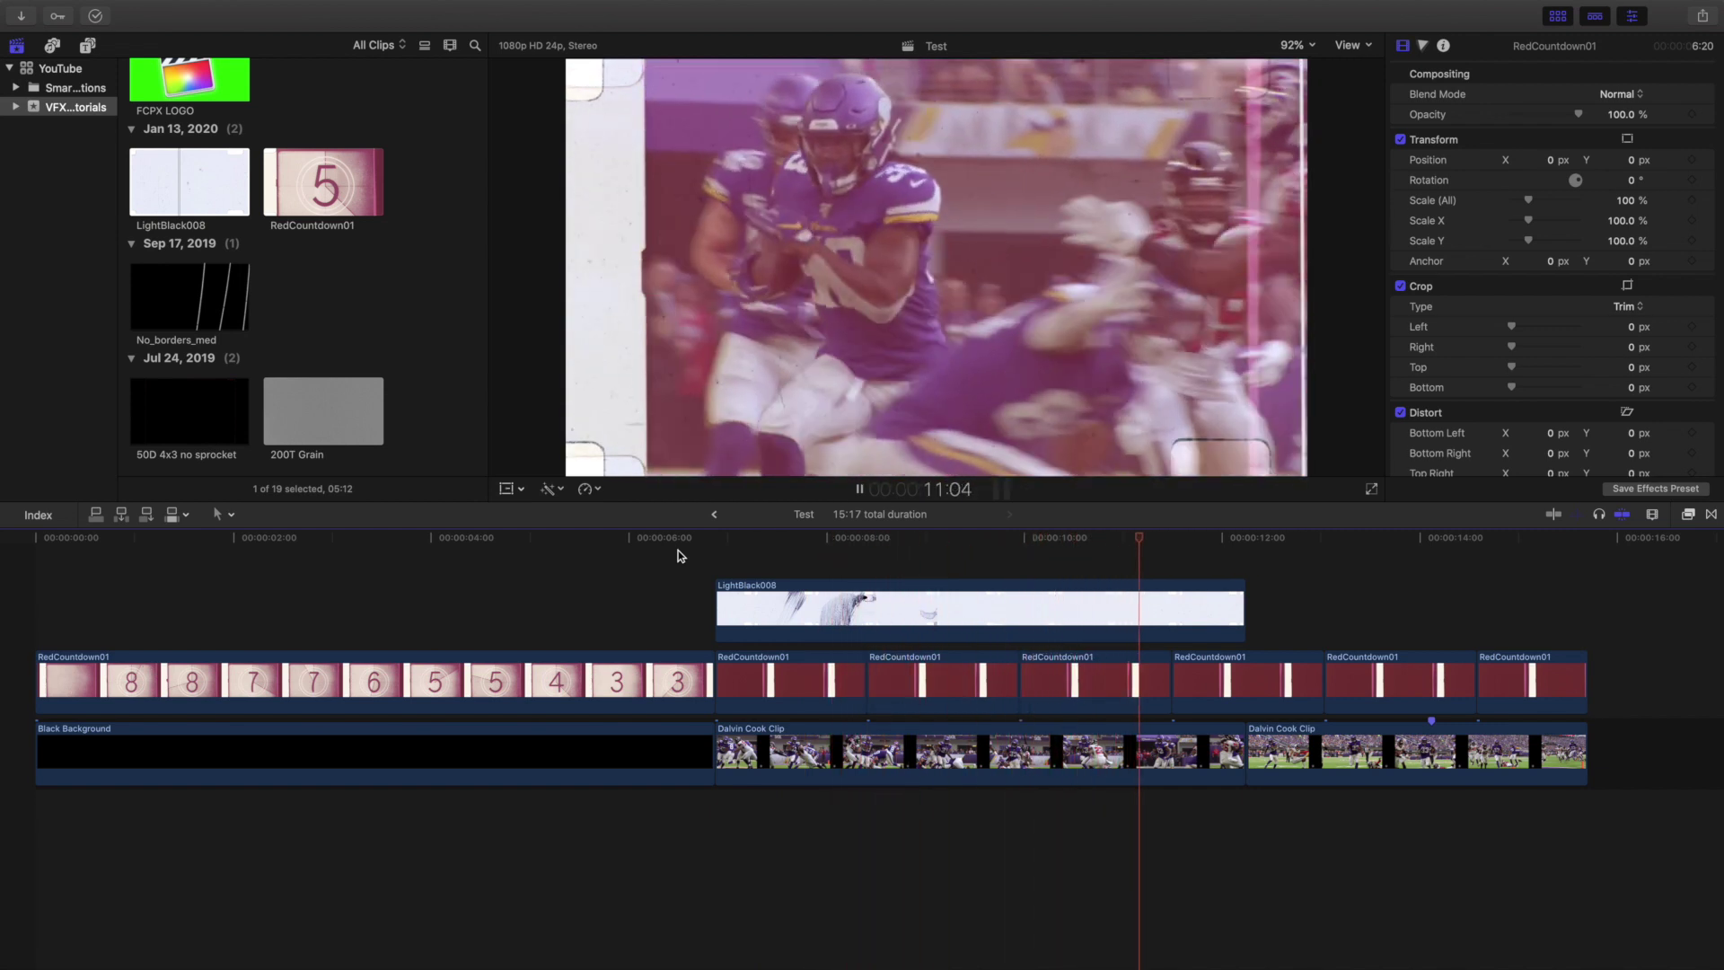
key(space)
Step: Add No_borders_med above the second Dalvin Cook Clip, cut it at 15:17 and delete the excess with its gap
scroll(786, 596, right, 5)
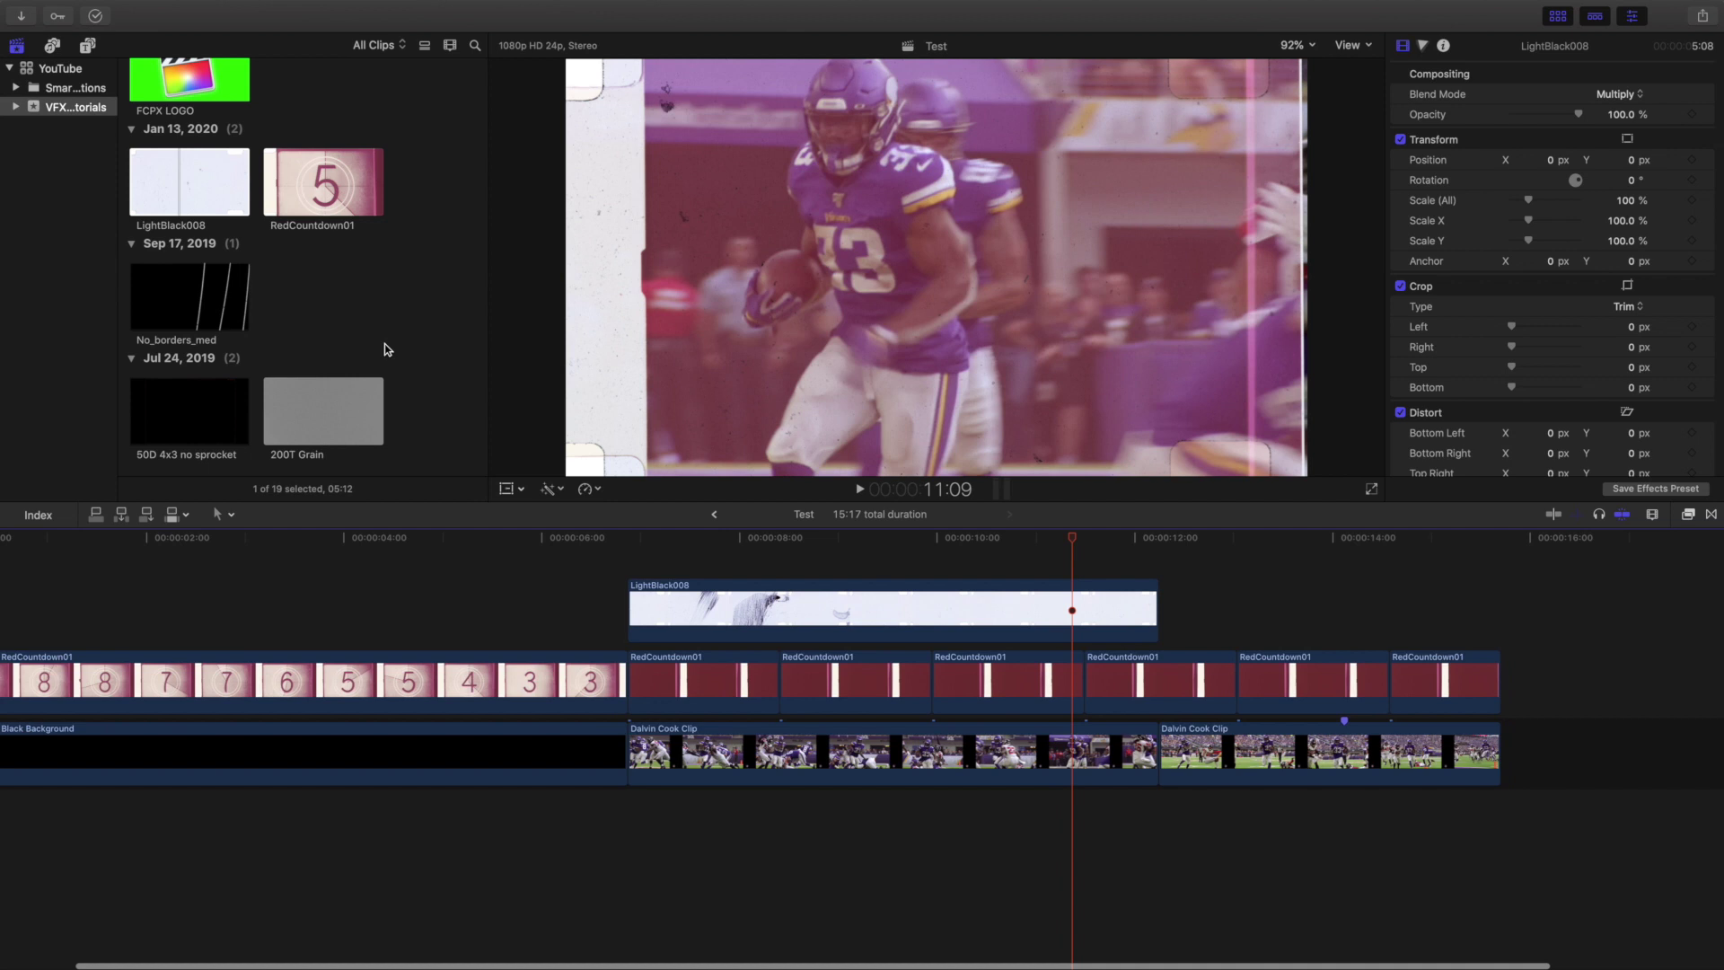
drag(170, 286, 1159, 599)
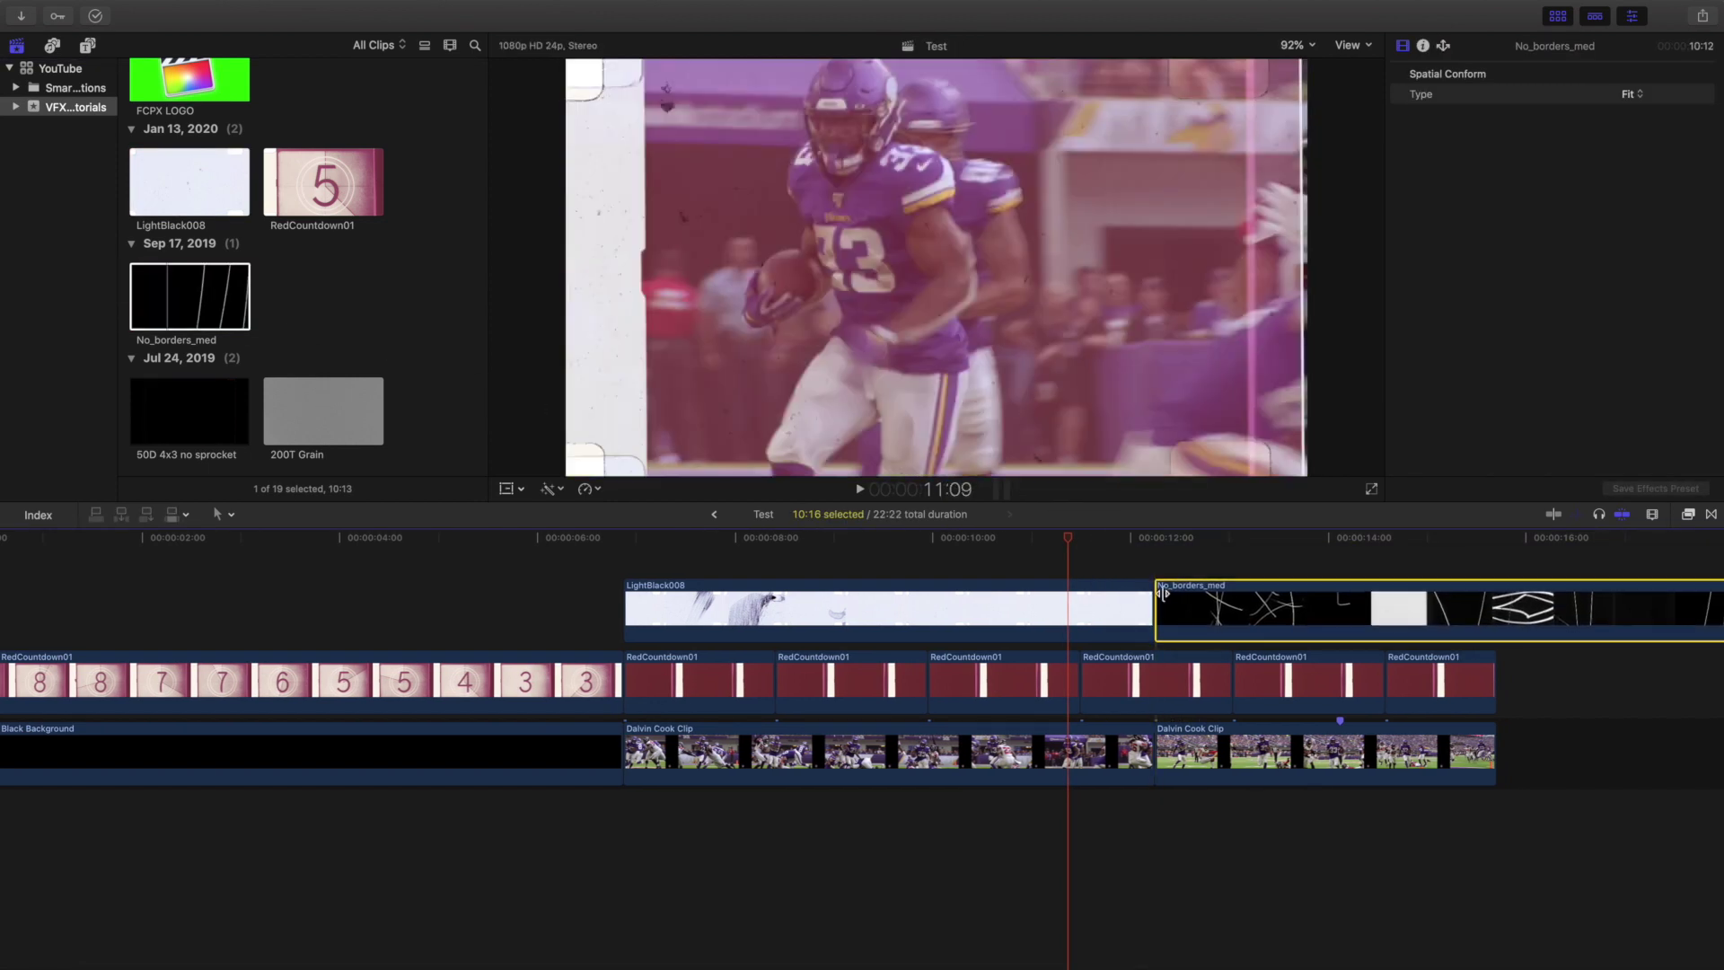
click(1498, 610)
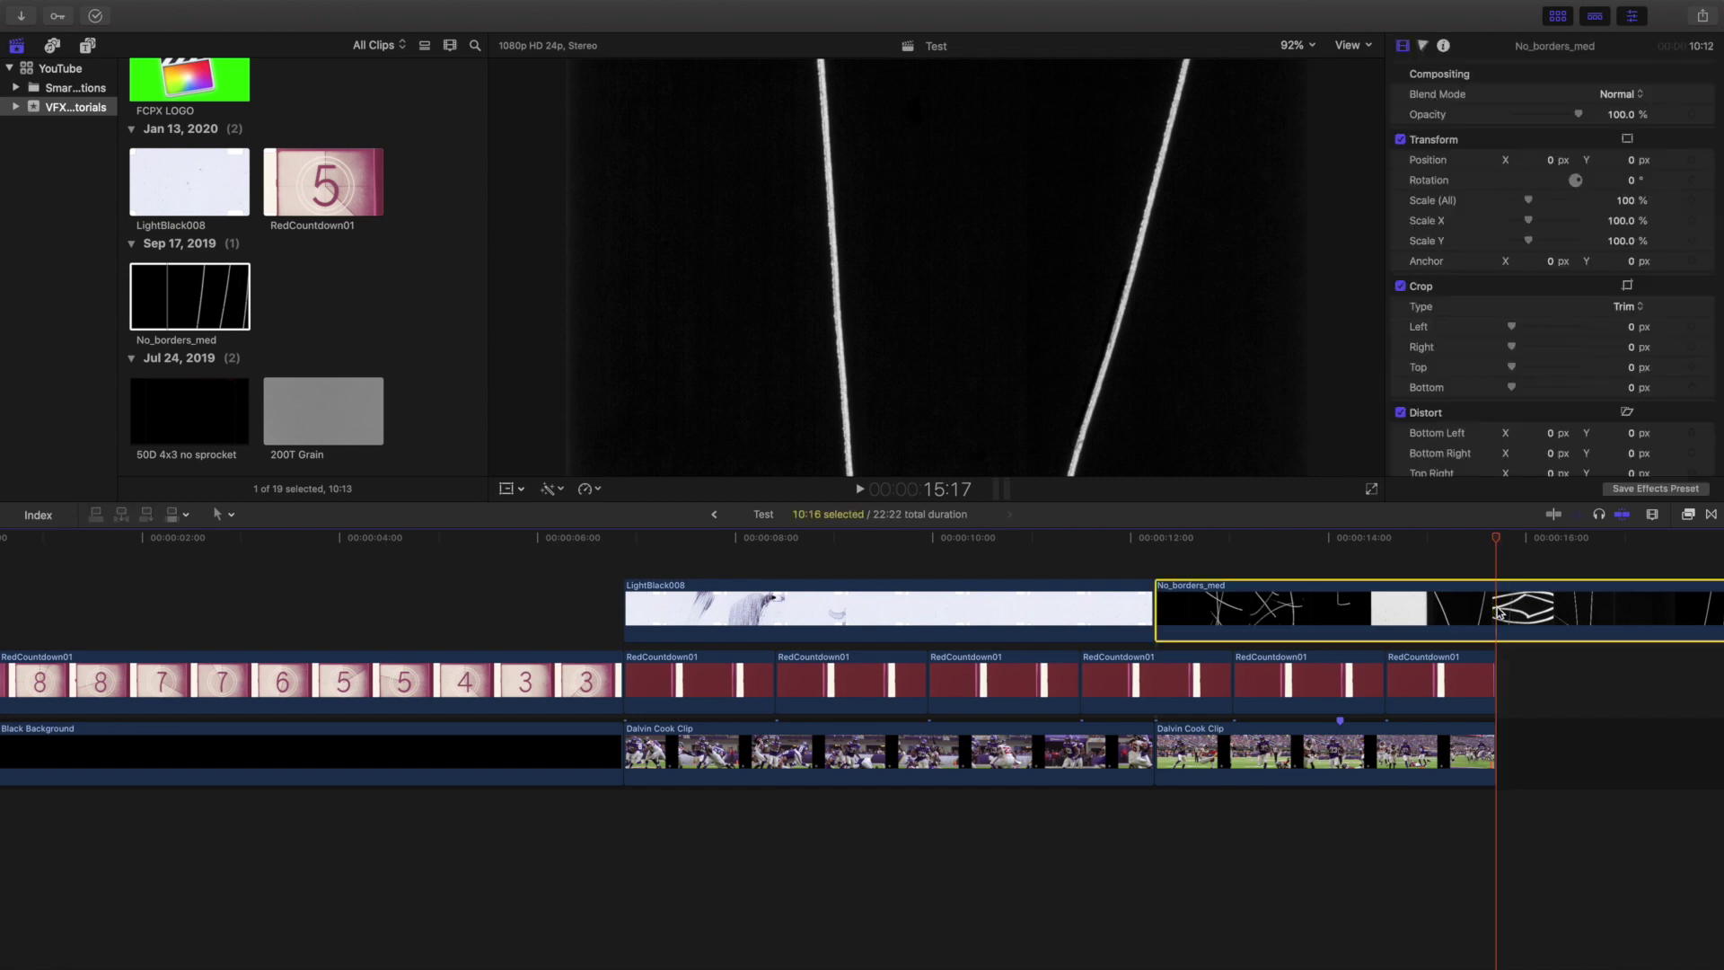
key(super+b)
drag(1539, 623, 1539, 759)
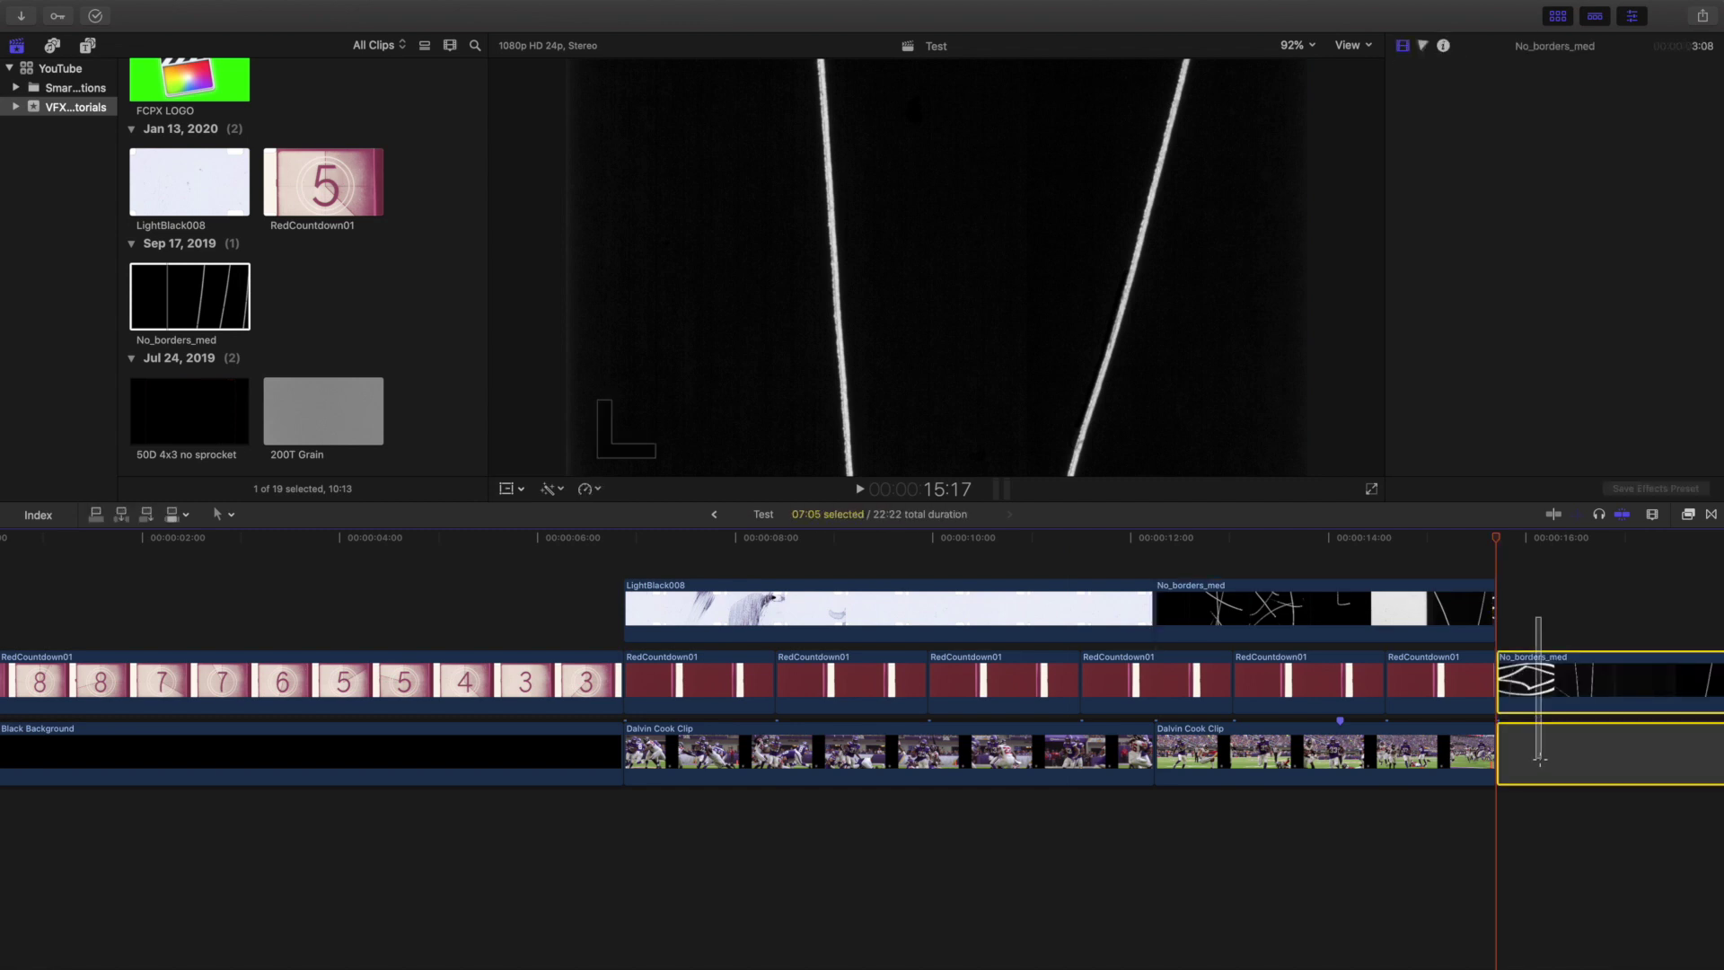
key(Delete)
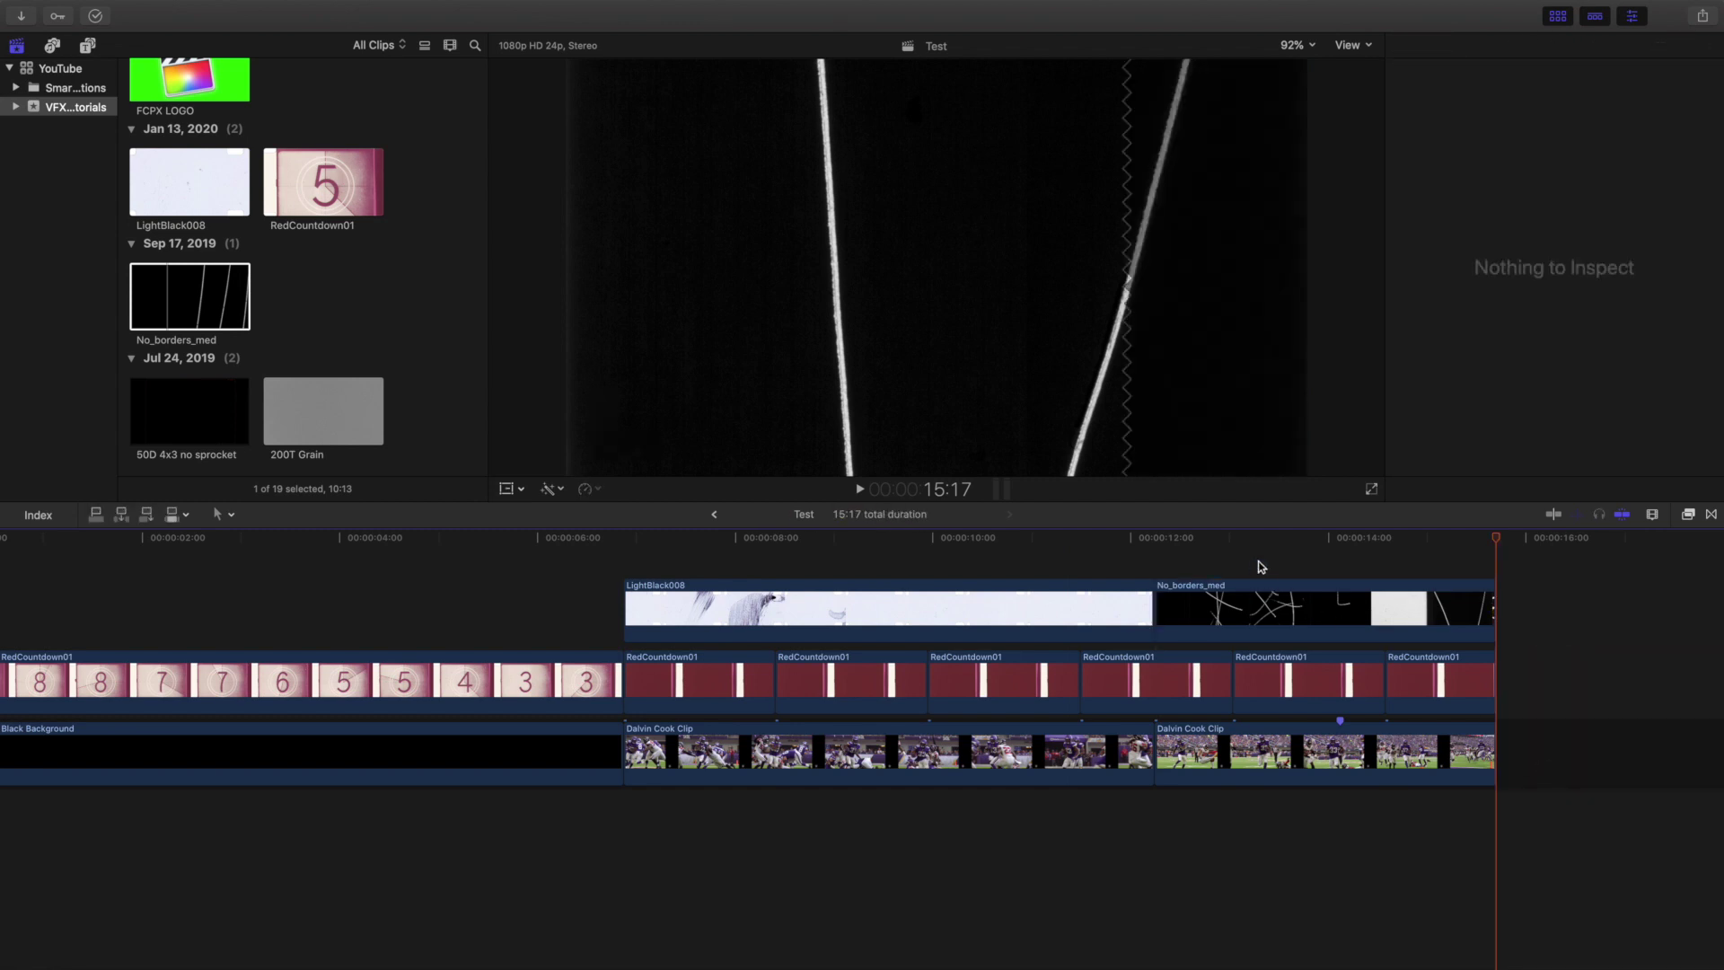
Step: Set the No_borders_med overlay's blend mode to Screen
click(1266, 601)
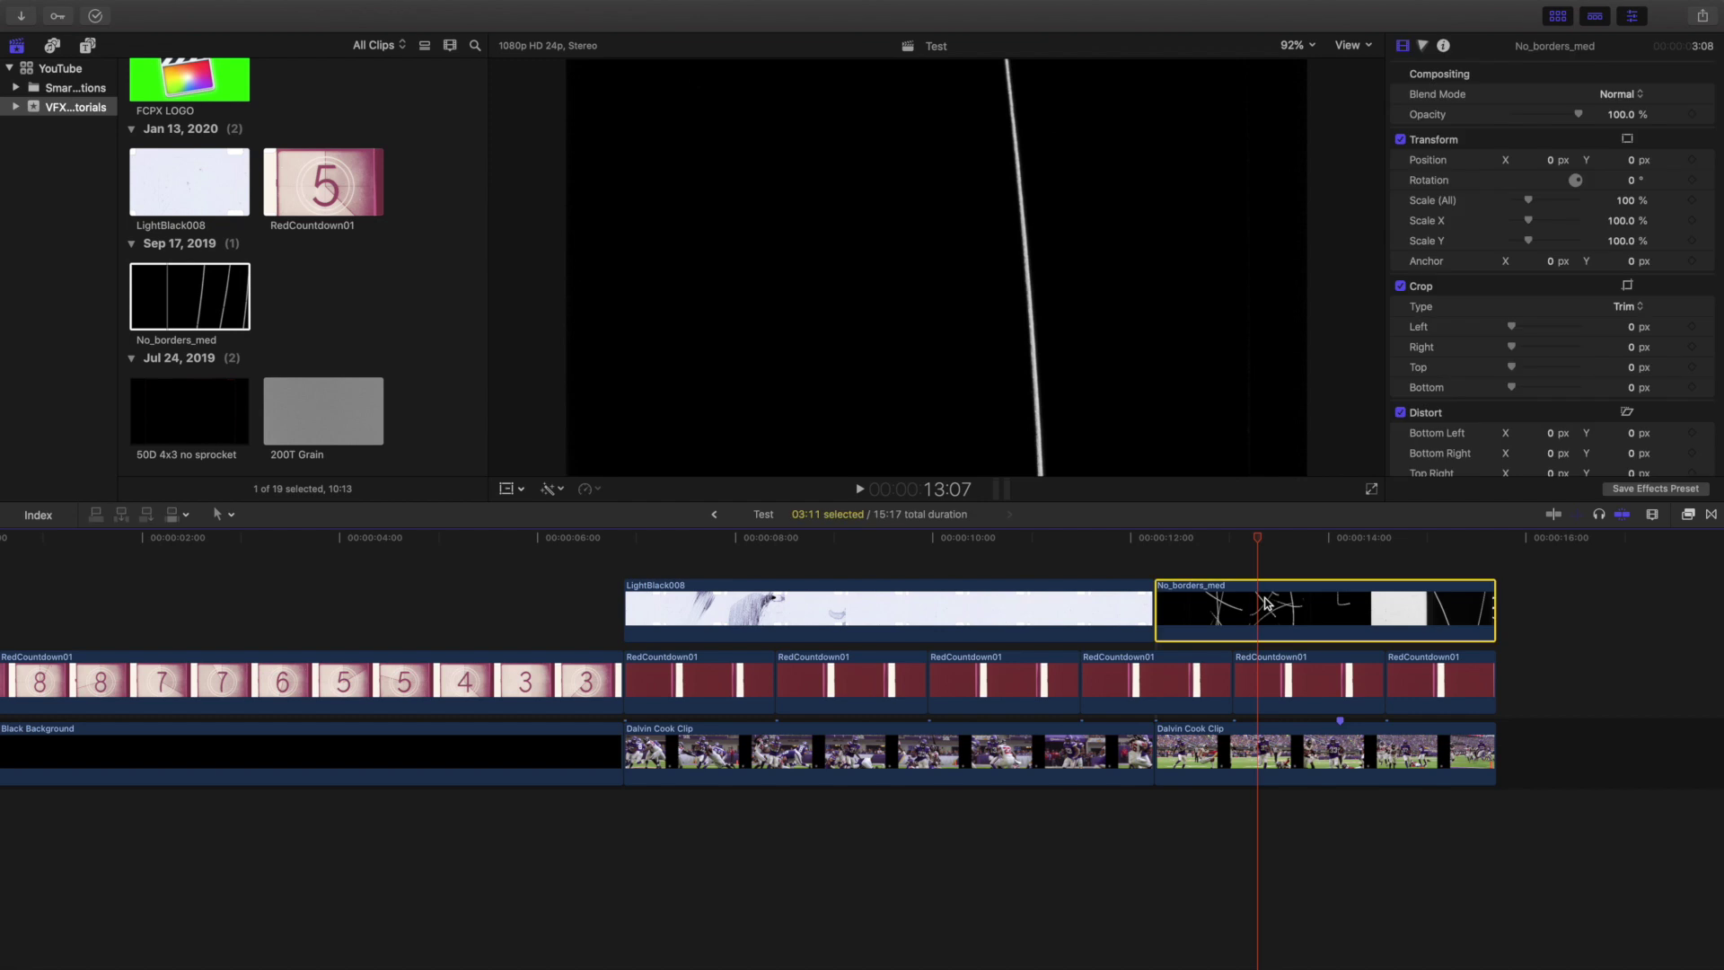
click(1617, 98)
key(Escape)
Step: Play the timeline from the start to review the LightBlack008 and No_borders_med overlays
scroll(503, 579, left, 5)
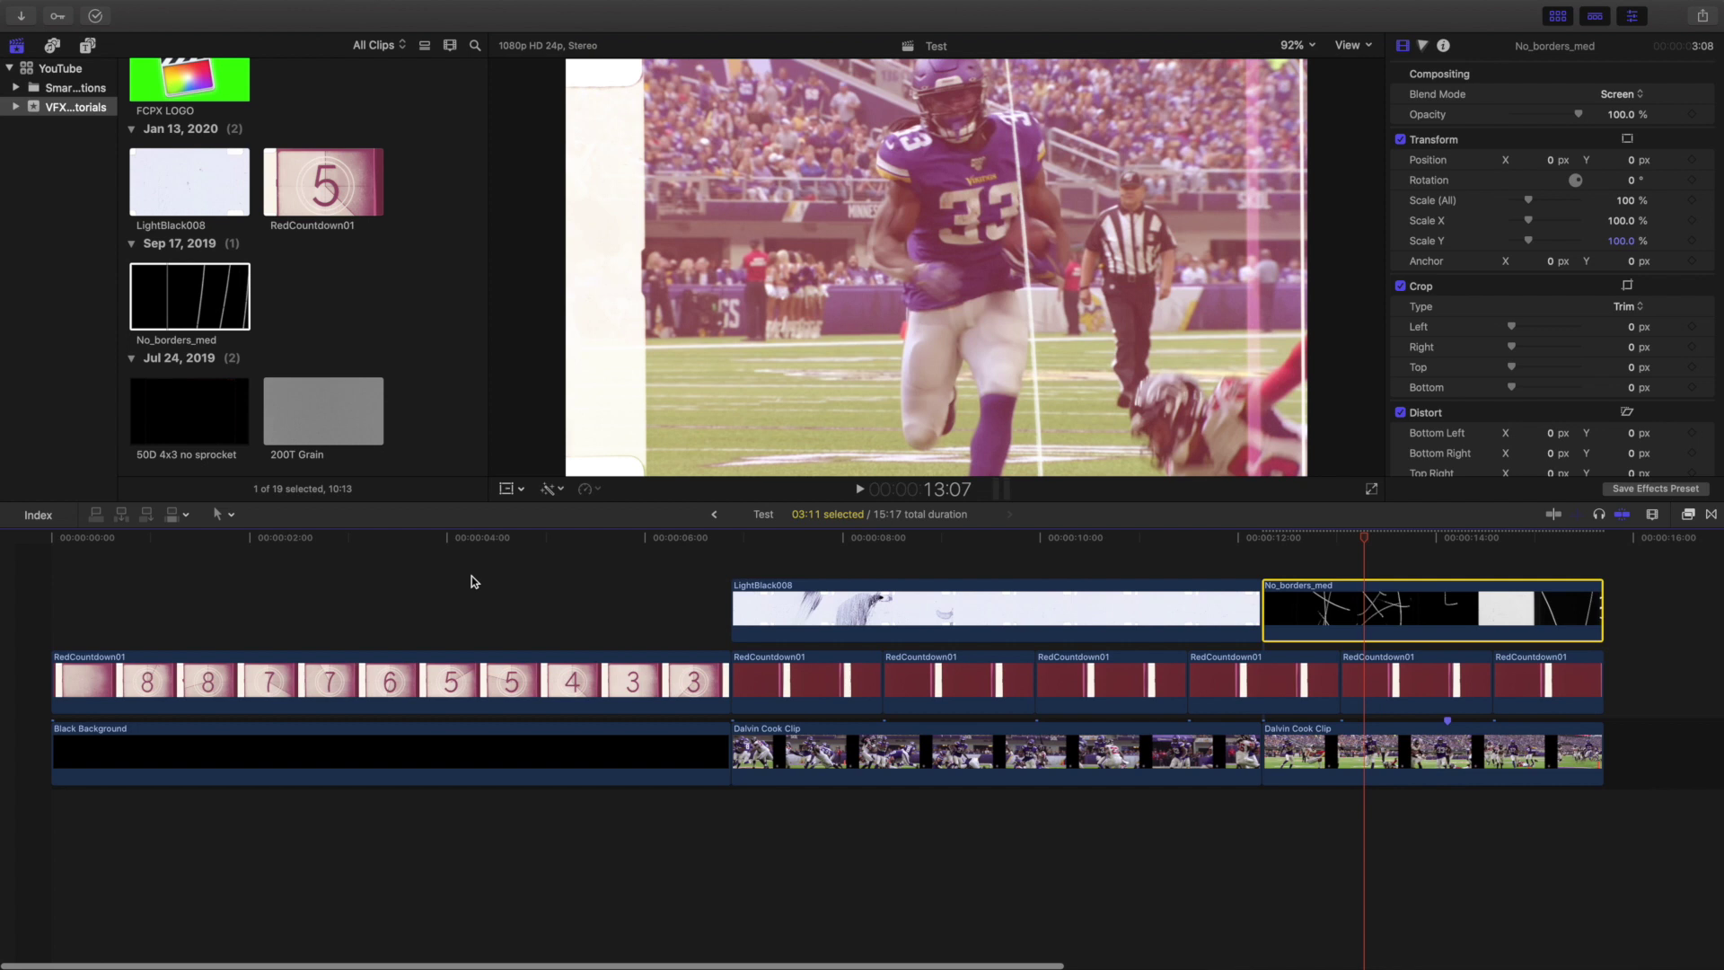
click(12, 617)
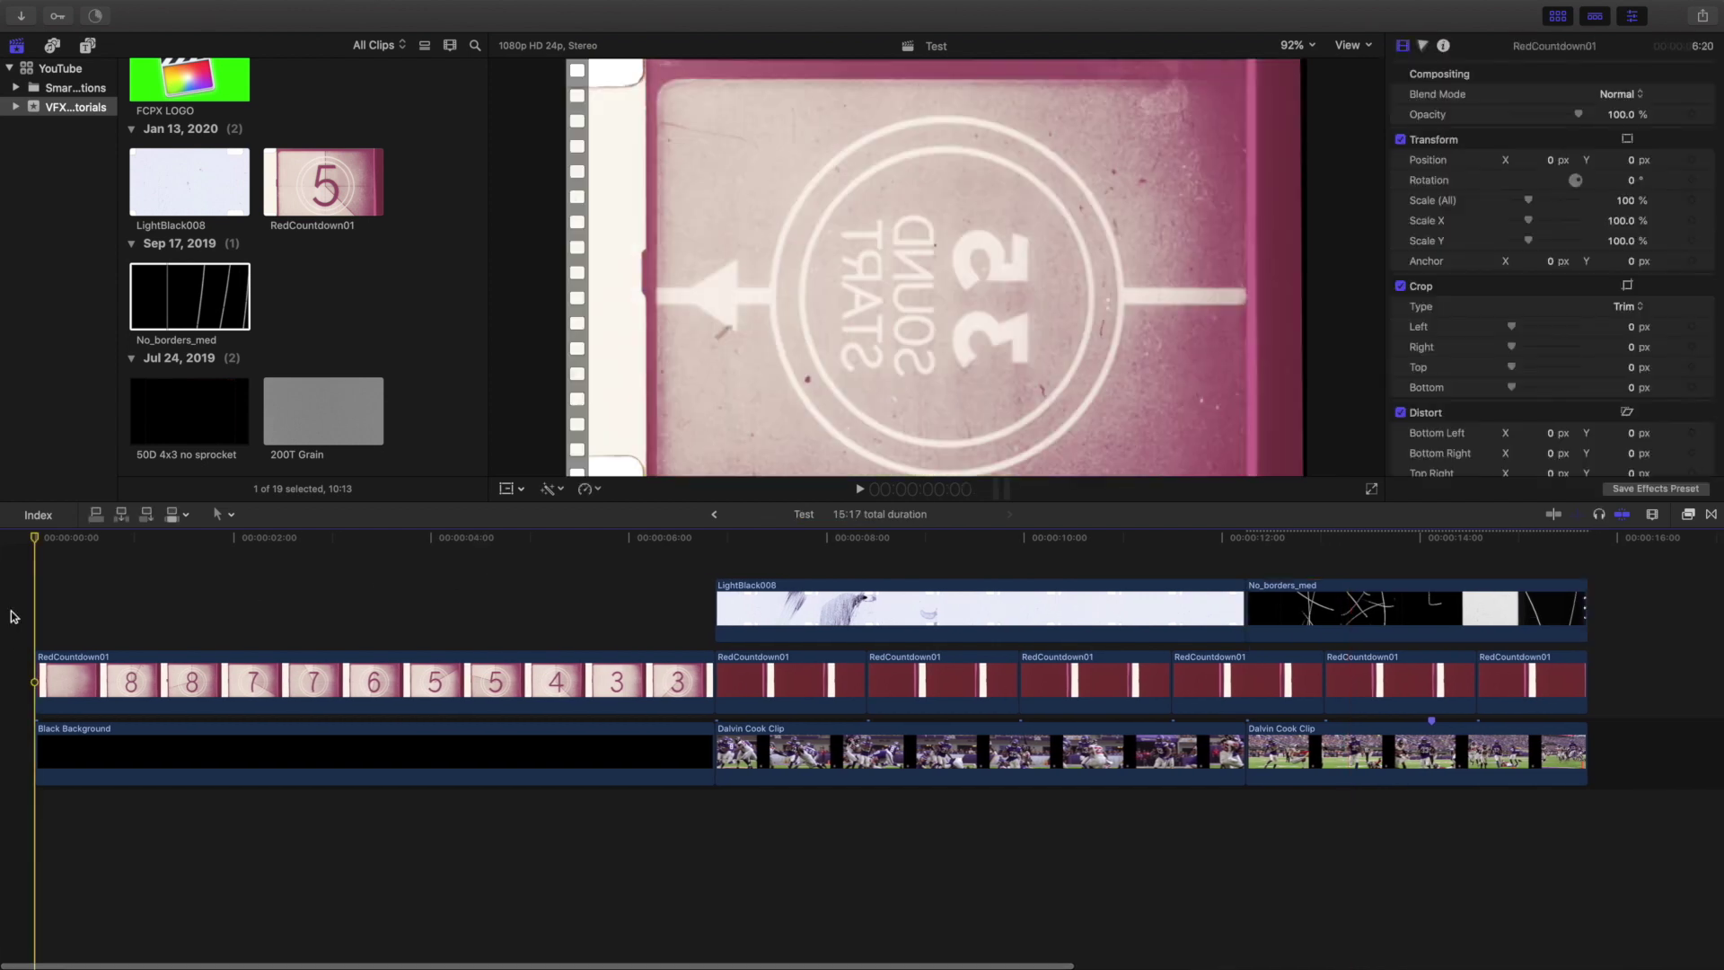
key(super+minus)
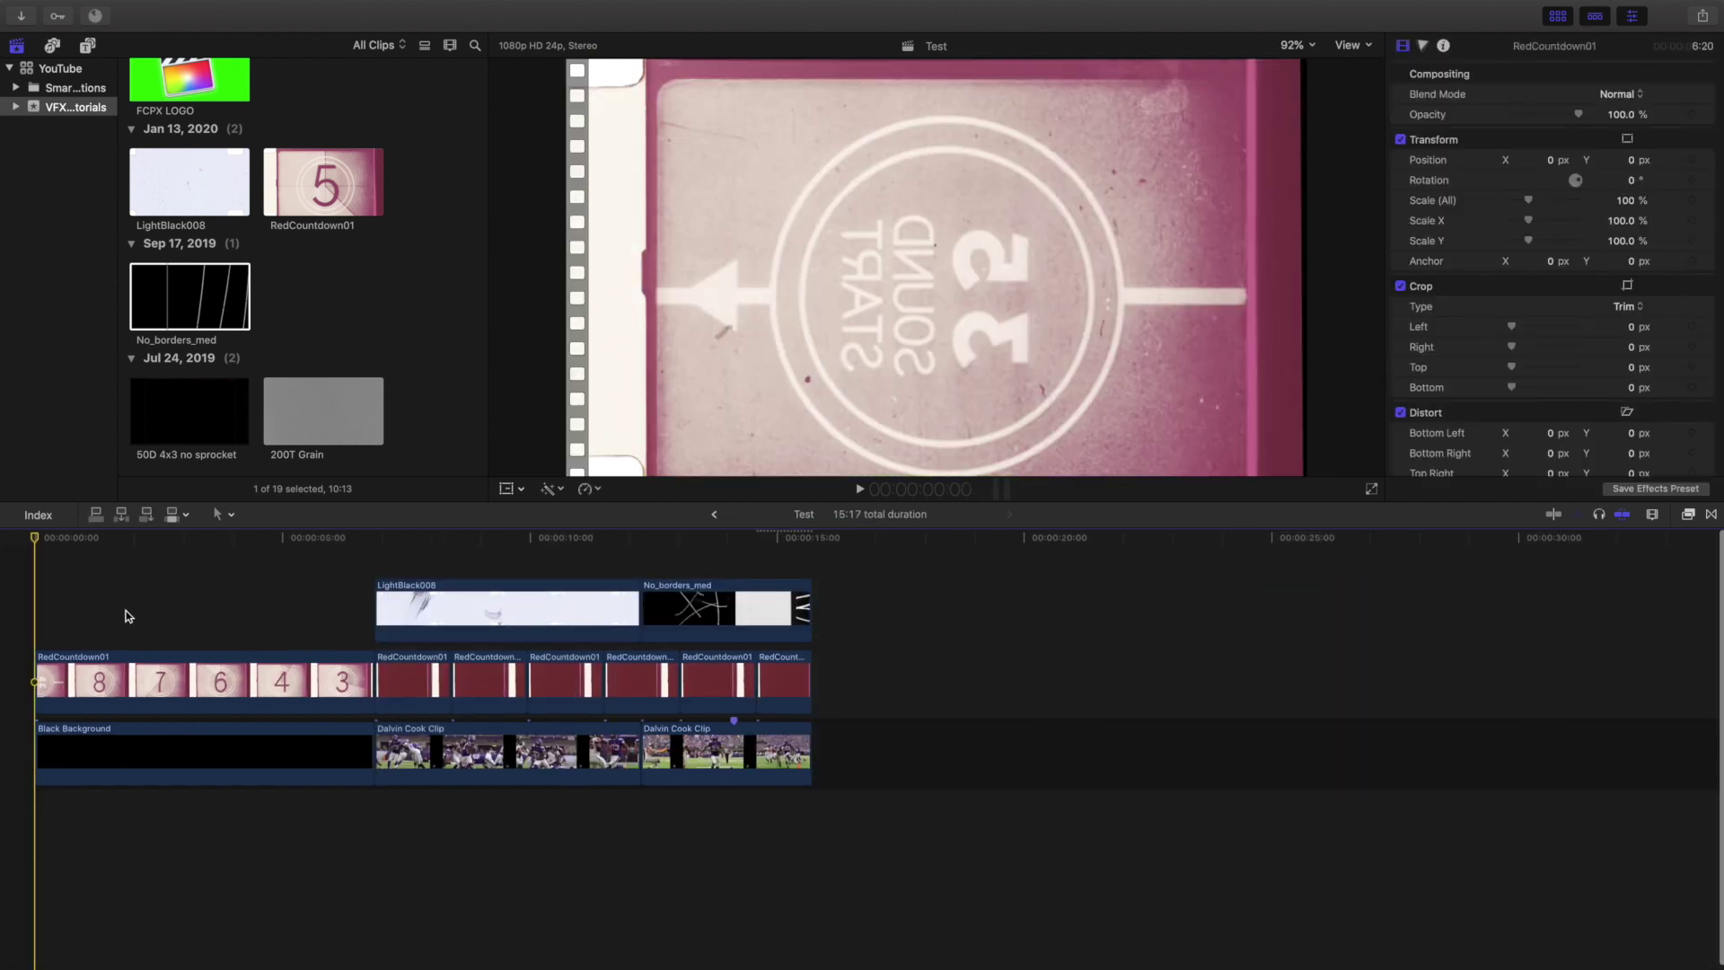
key(space)
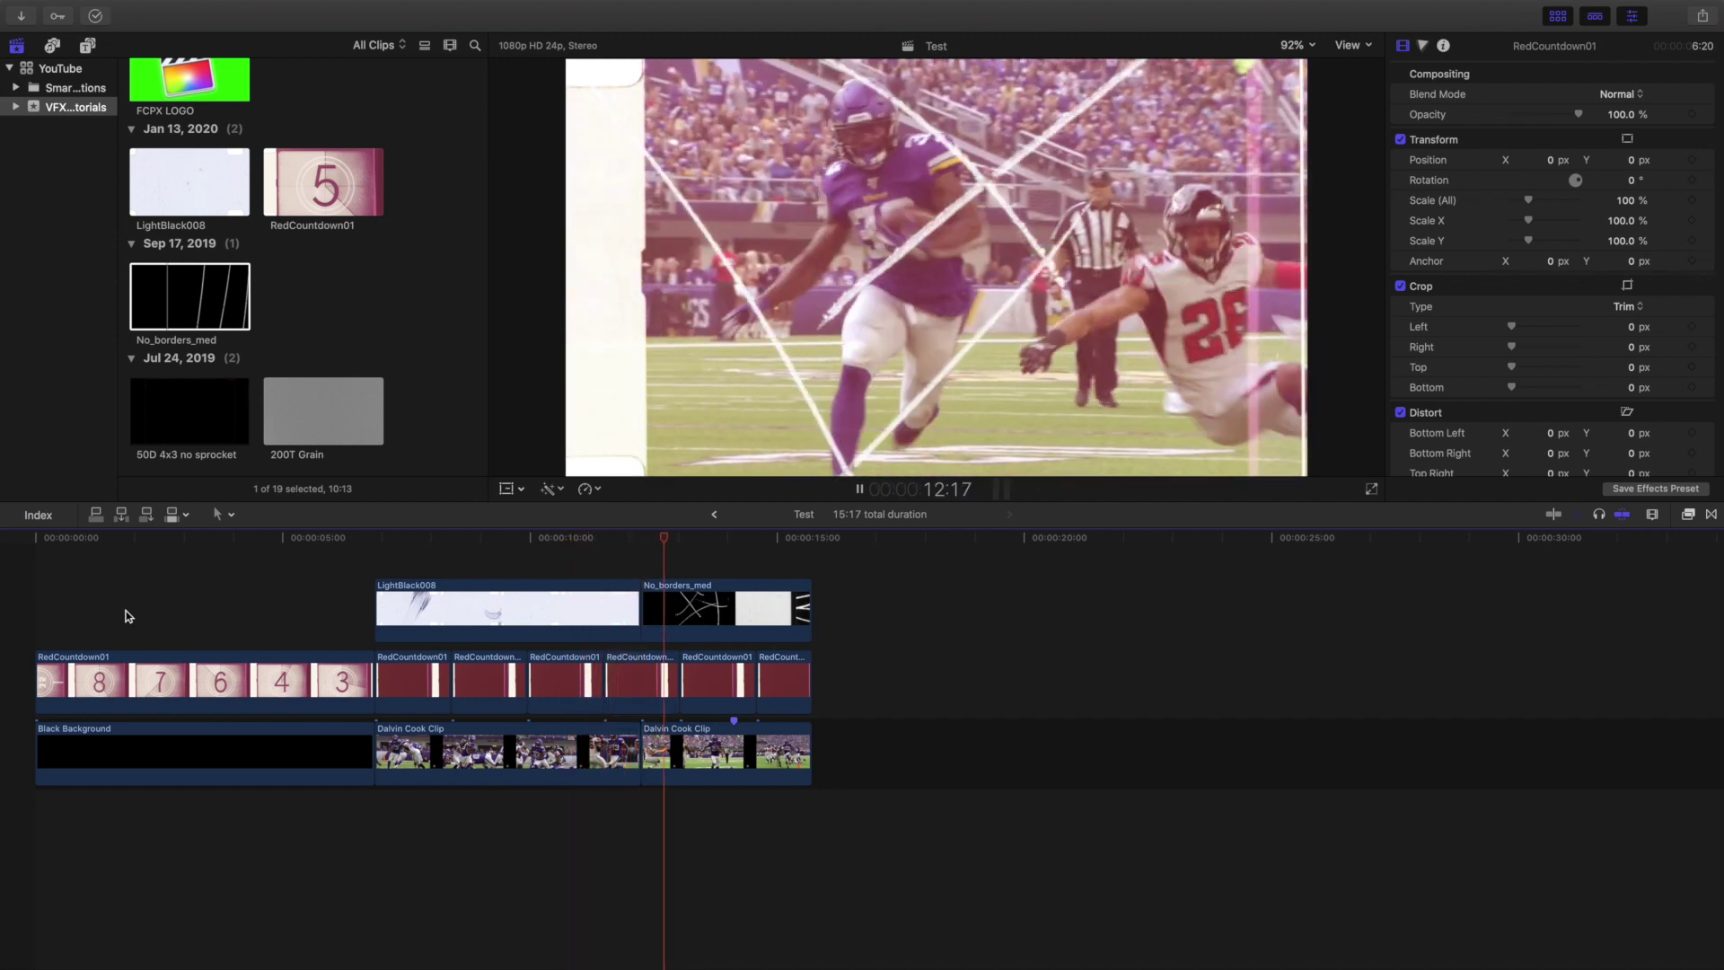
key(space)
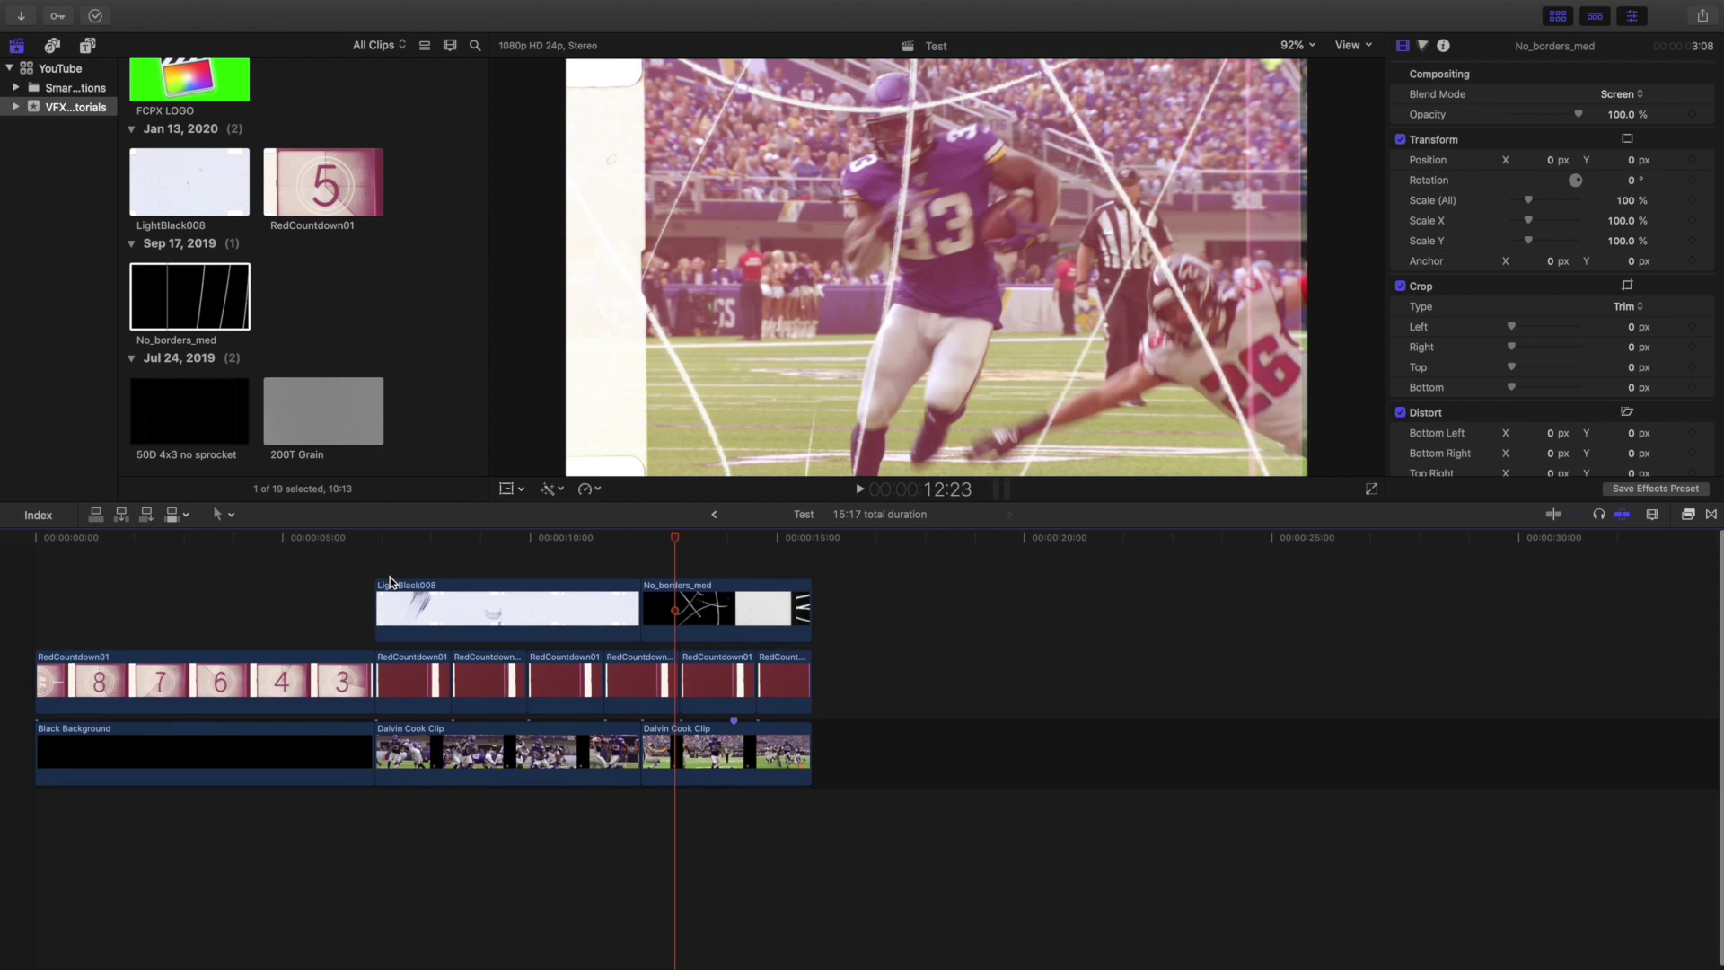
Step: Add a four-second section of 50D 4x3 no sprocket above LightBlack008, starting where the first Dalvin Cook Clip begins
key(super+equal)
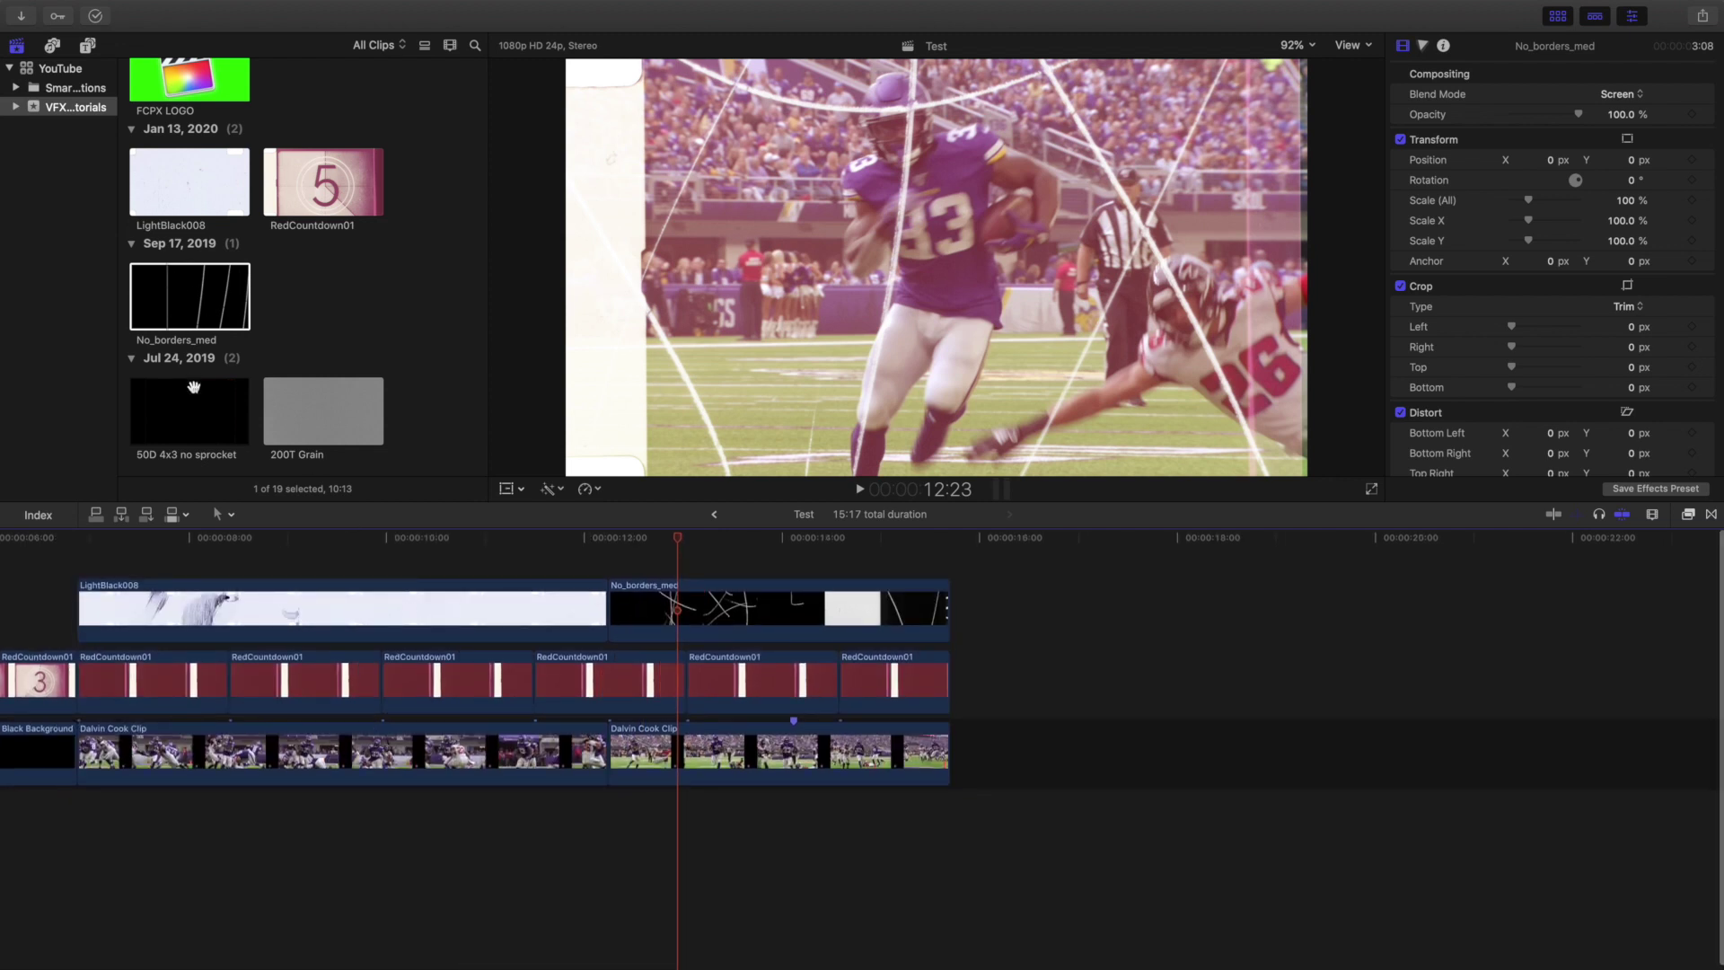
click(183, 414)
click(153, 507)
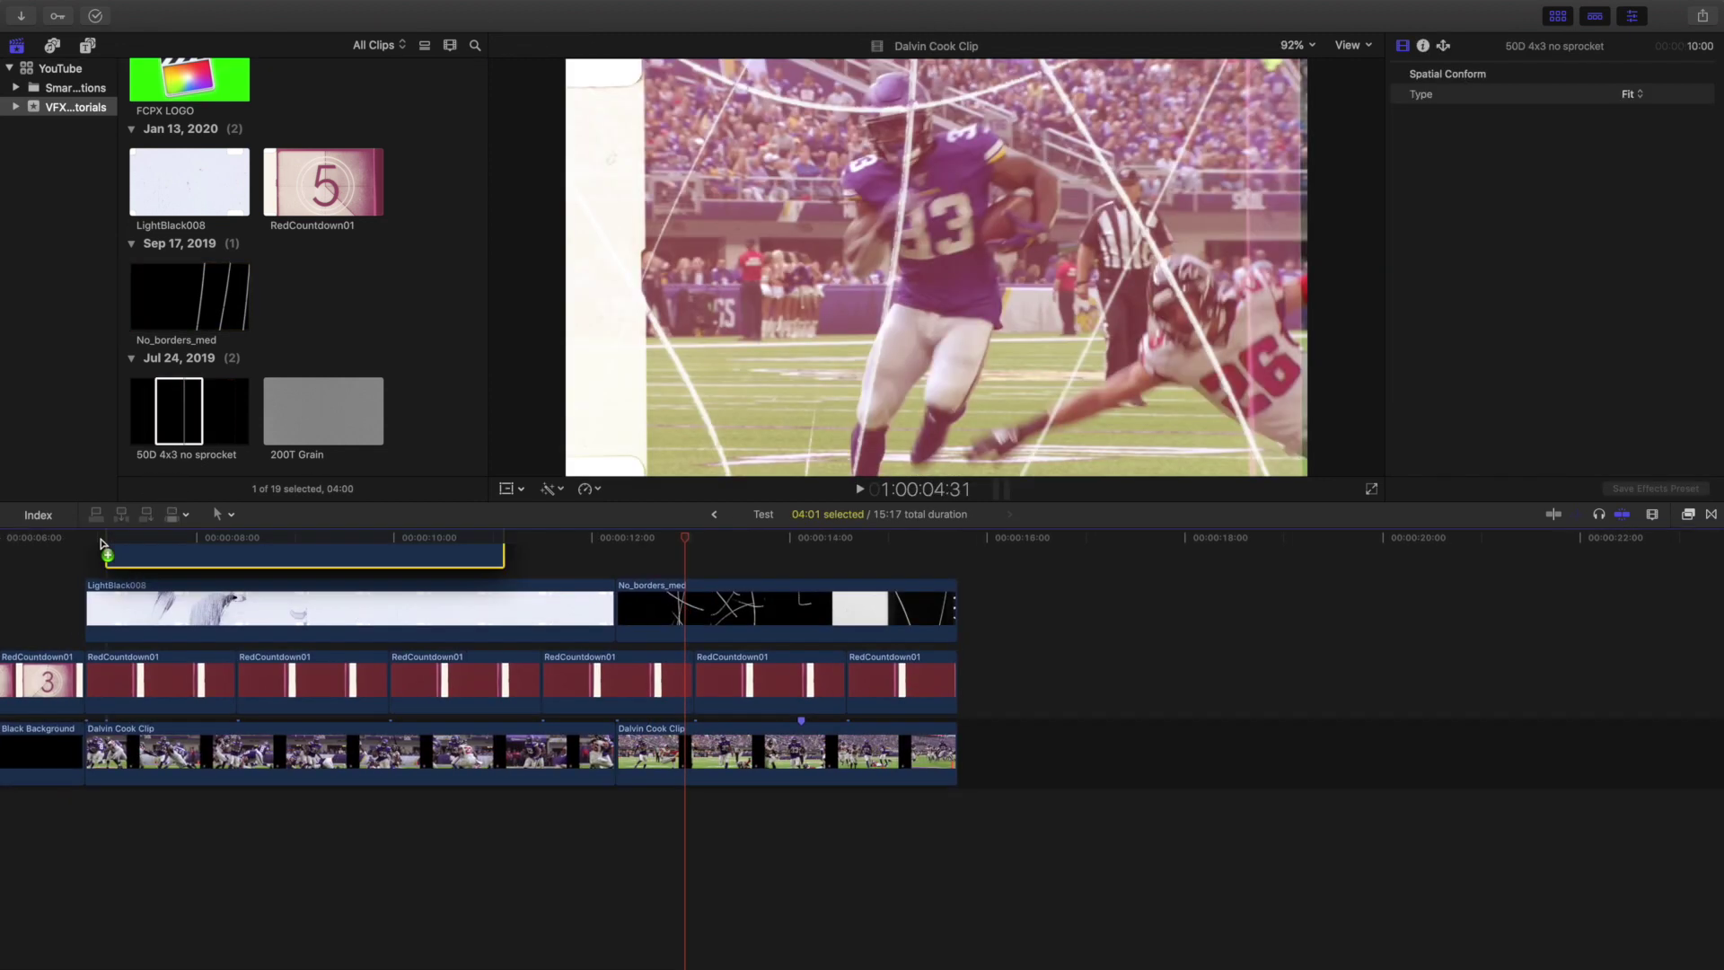
click(216, 572)
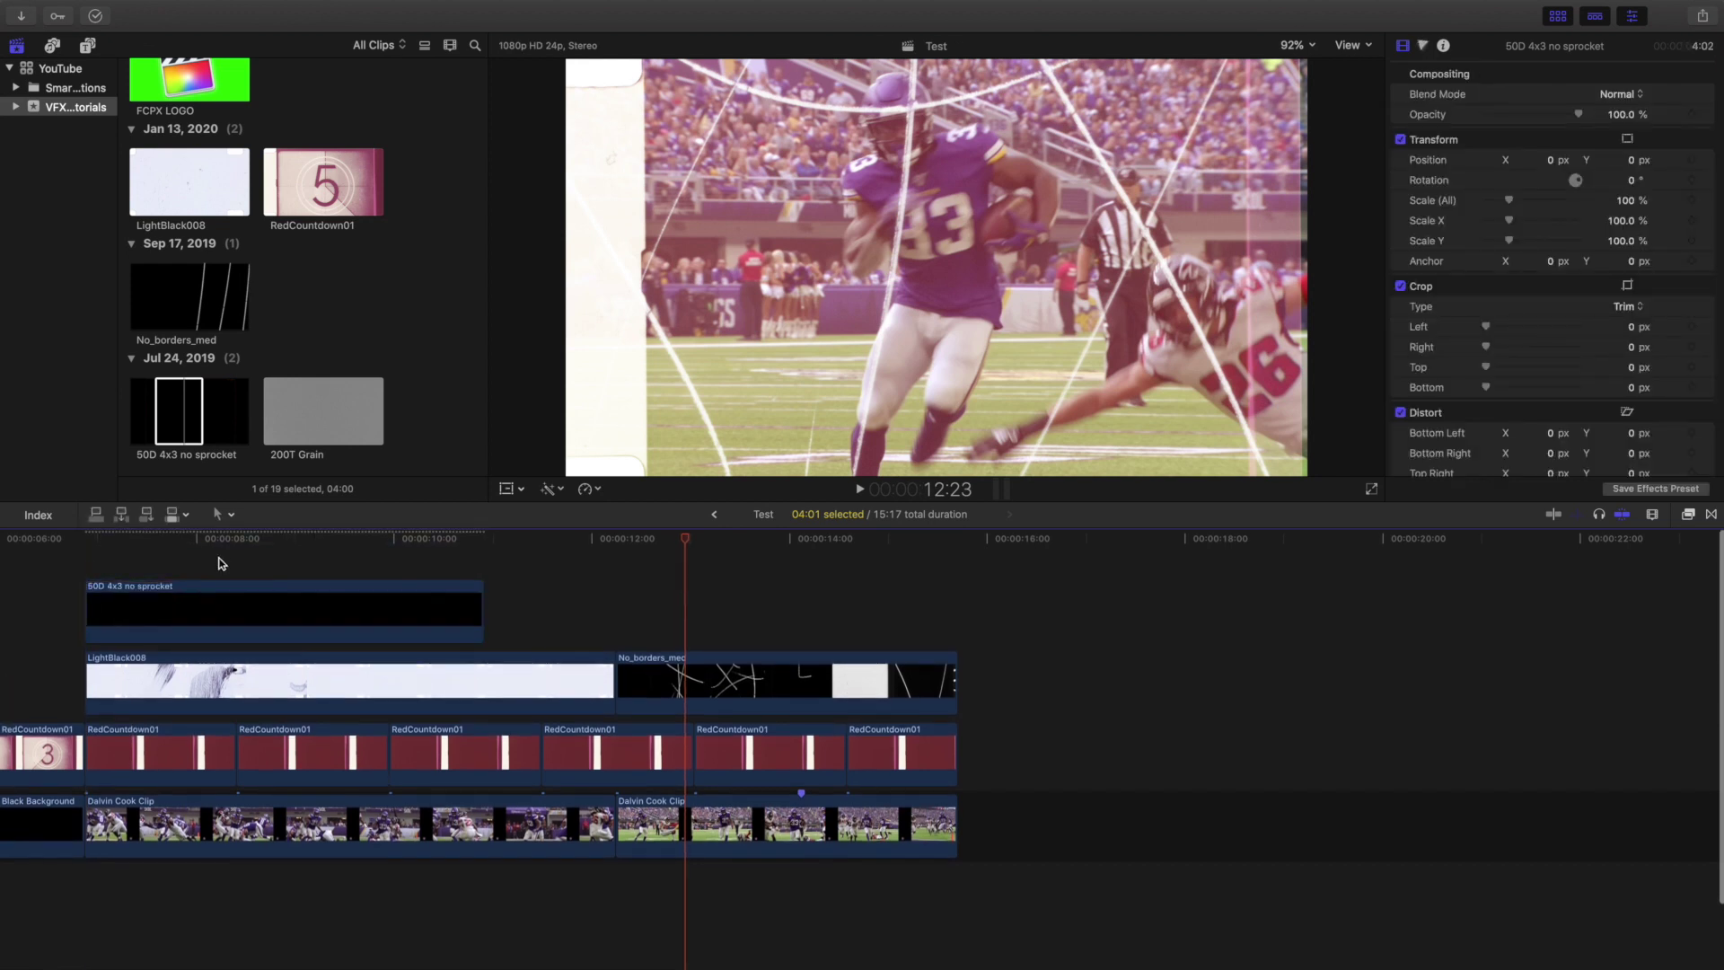
Step: Scale the 50D 4x3 no sprocket overlay to 103%
click(257, 608)
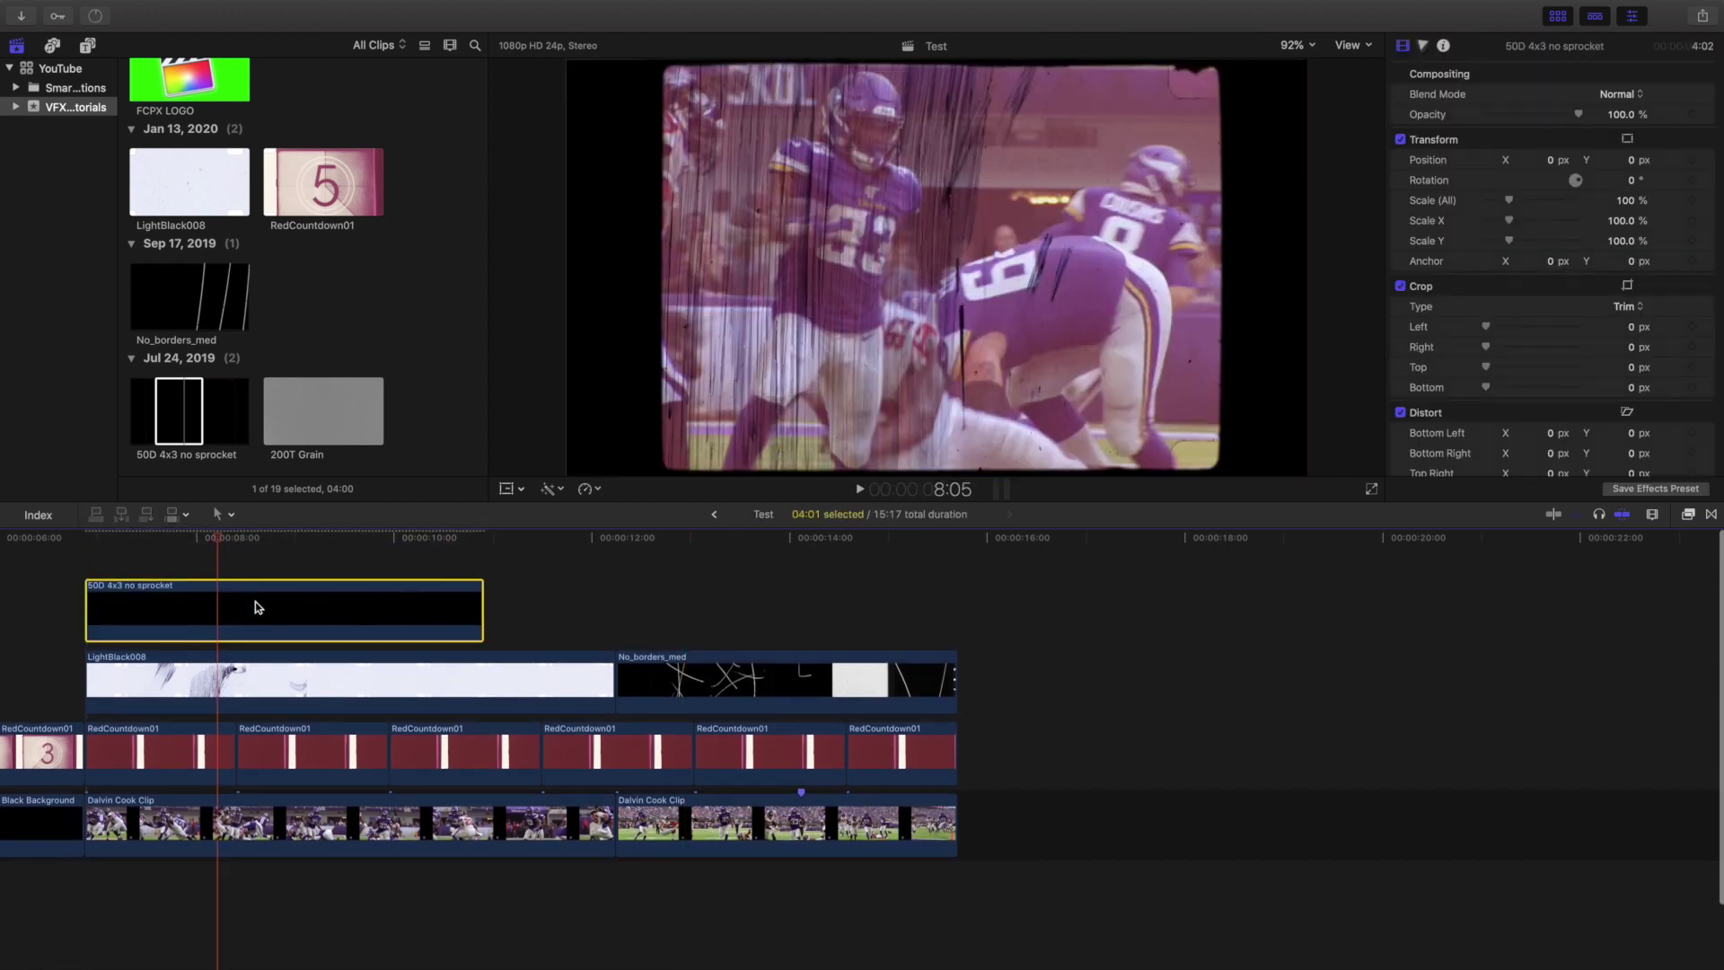
click(1621, 201)
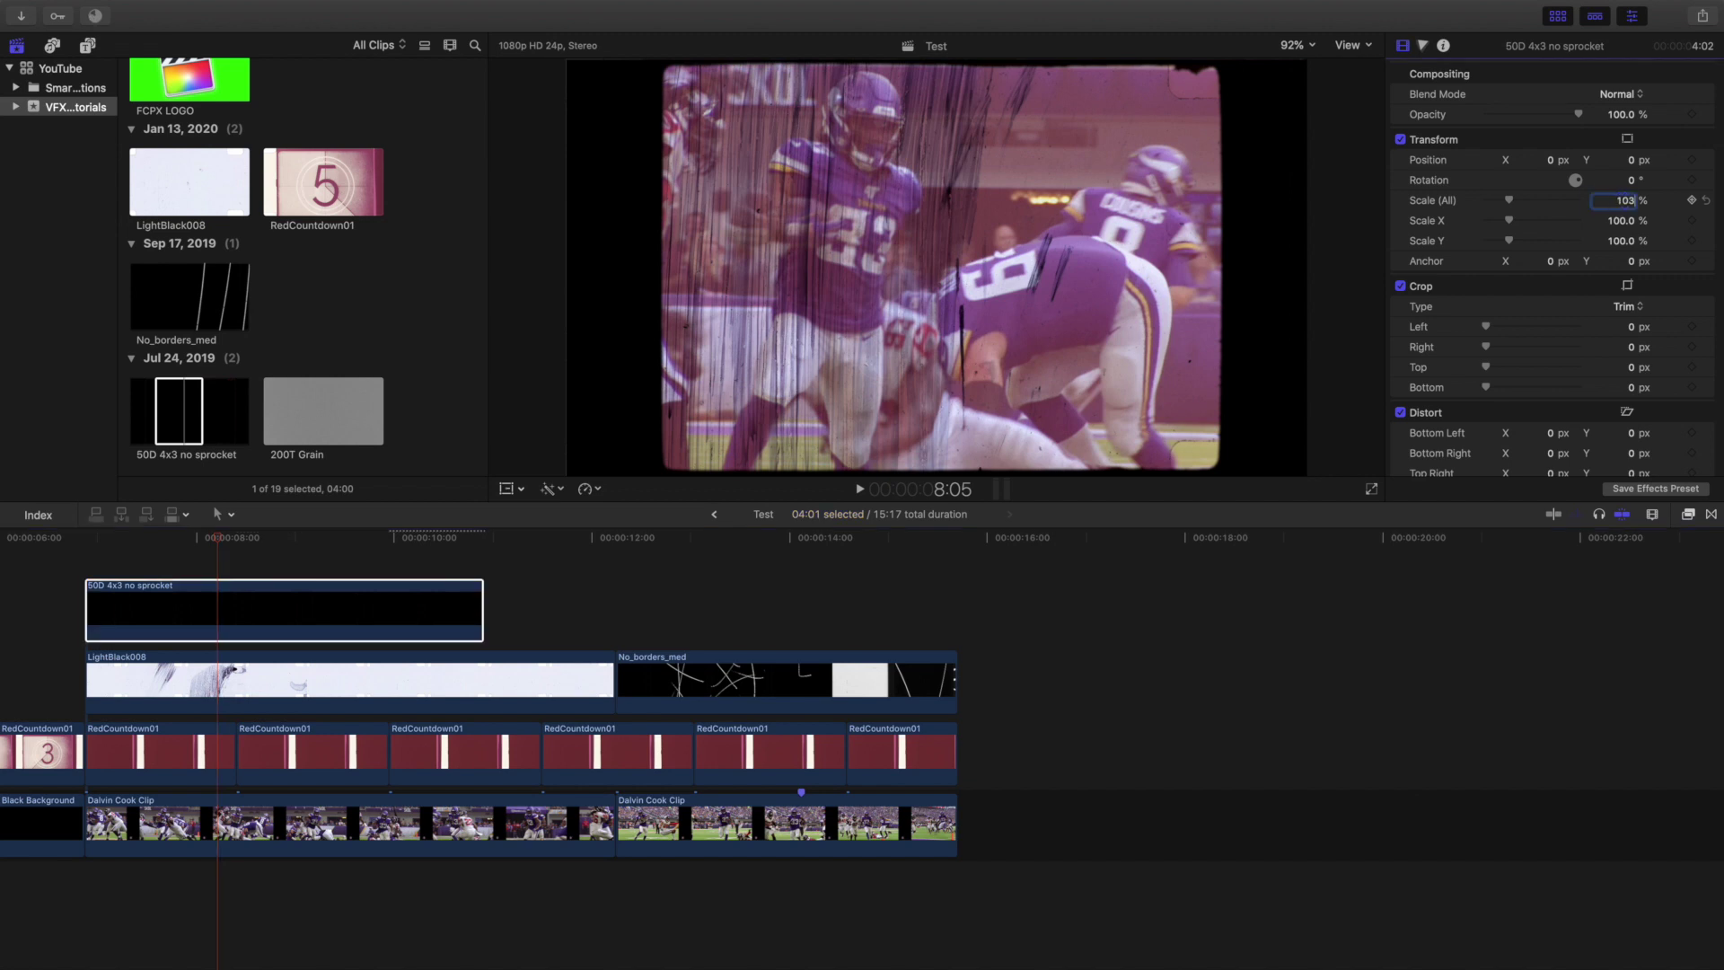
key(Return)
Step: Copy the scaled 50D 4x3 no sprocket clip and paste two copies end to end after it
click(449, 598)
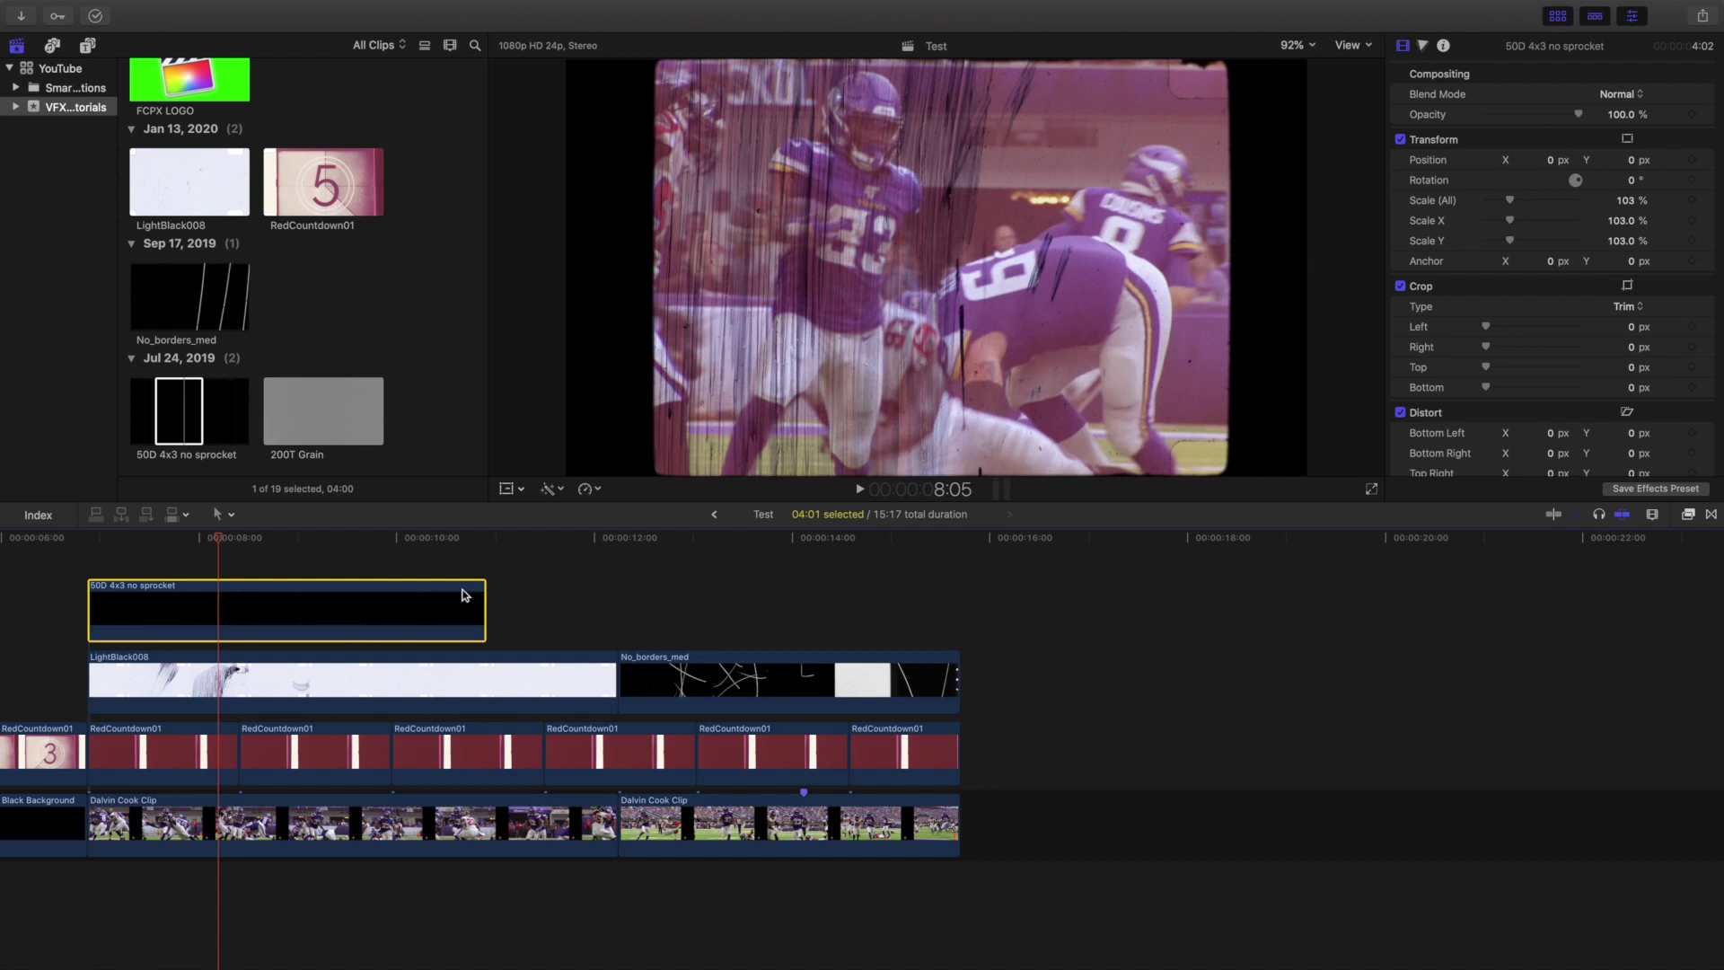
key(super+c)
click(488, 560)
key(super+v)
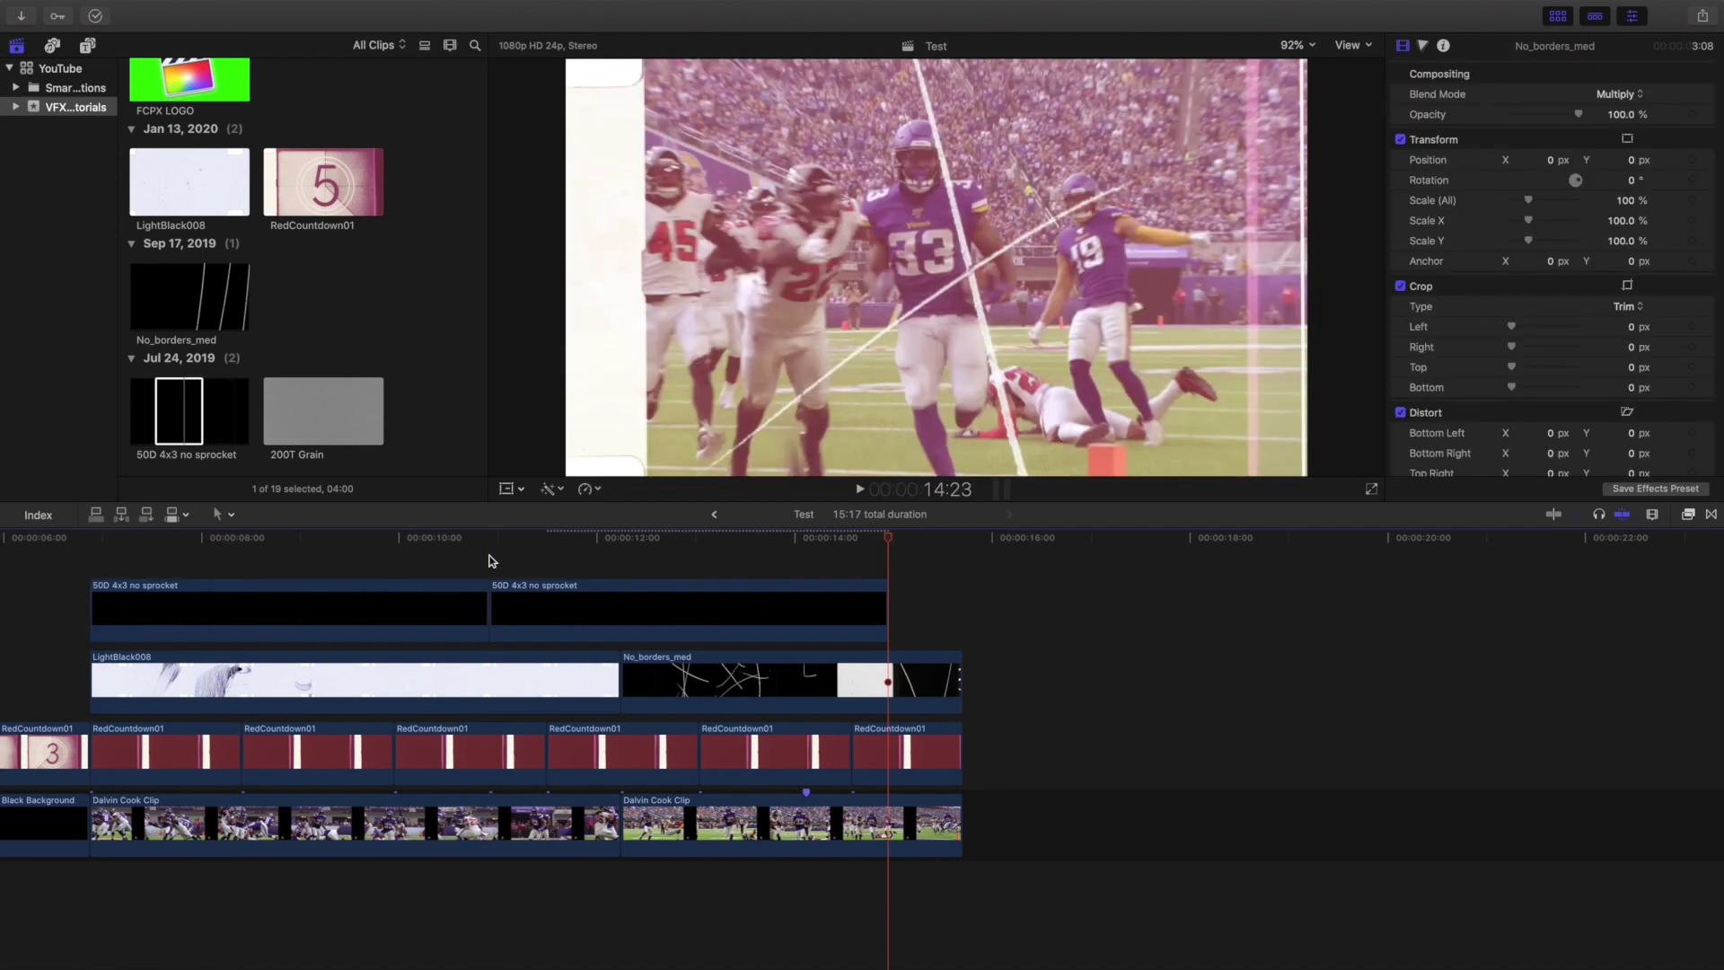
key(super+v)
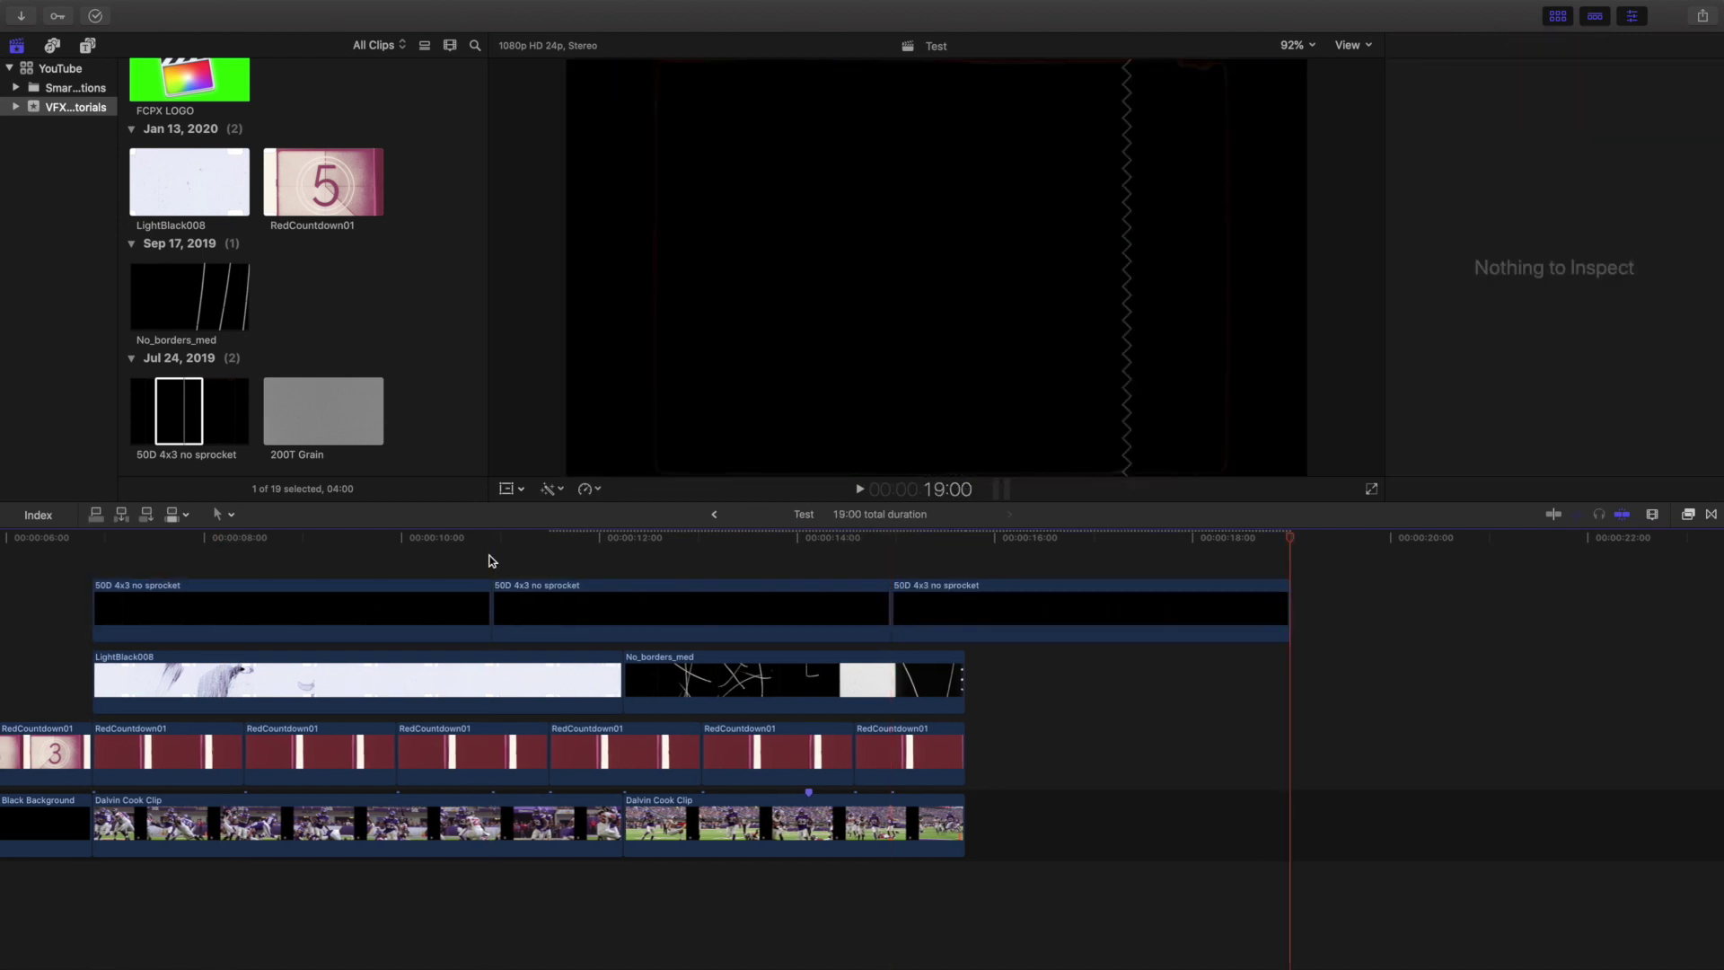
Step: Split the last 50D 4x3 no sprocket copy at 15:17 and delete the excess piece and the gap below it
click(966, 562)
click(962, 600)
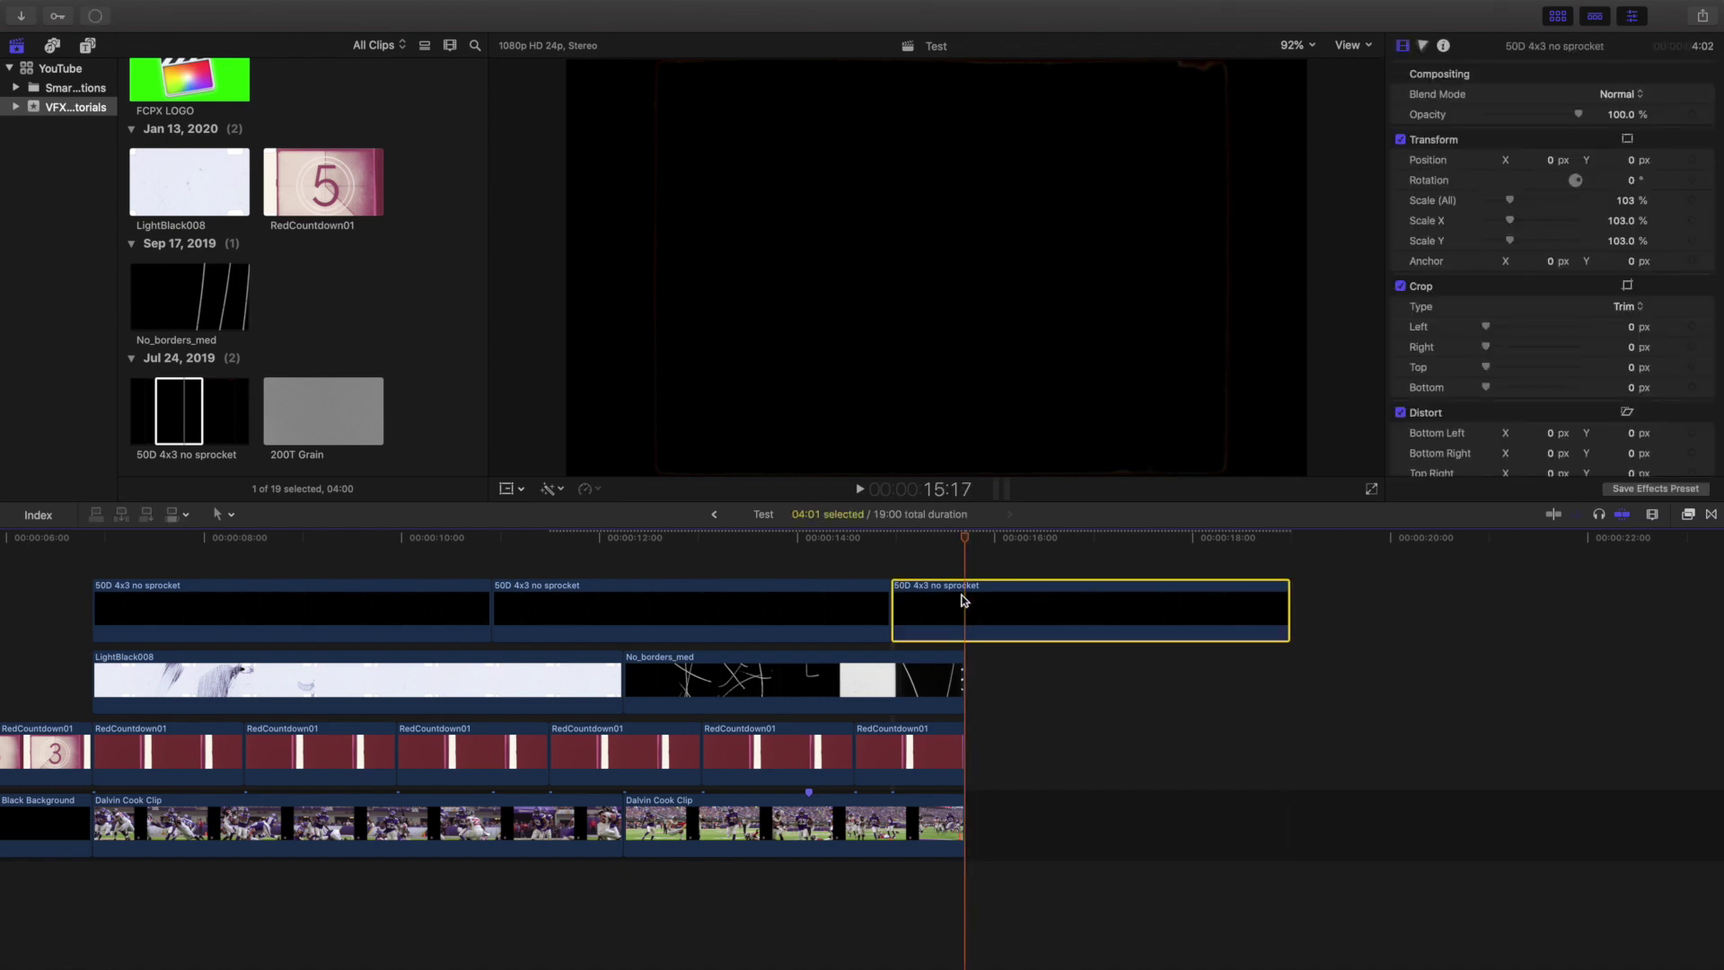
key(super+b)
drag(1020, 665, 1059, 866)
key(Delete)
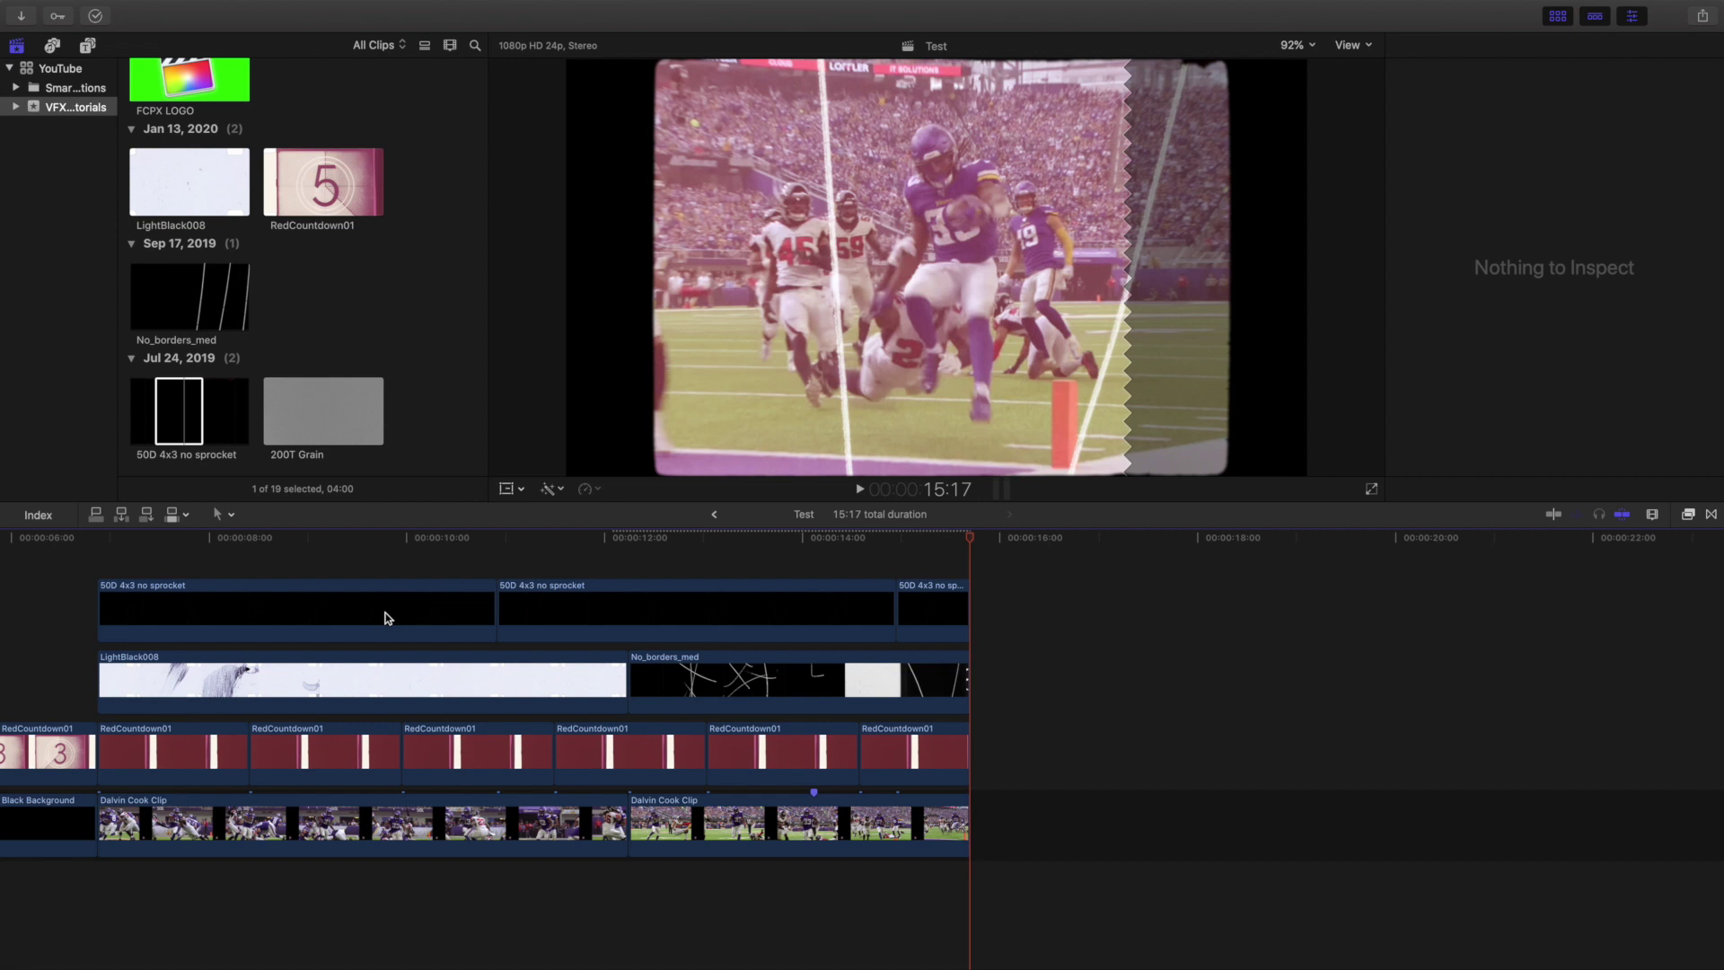
Step: Play the whole timeline from the start to review the effect with the 50D 4x3 no sprocket frame
scroll(388, 618, left, 10)
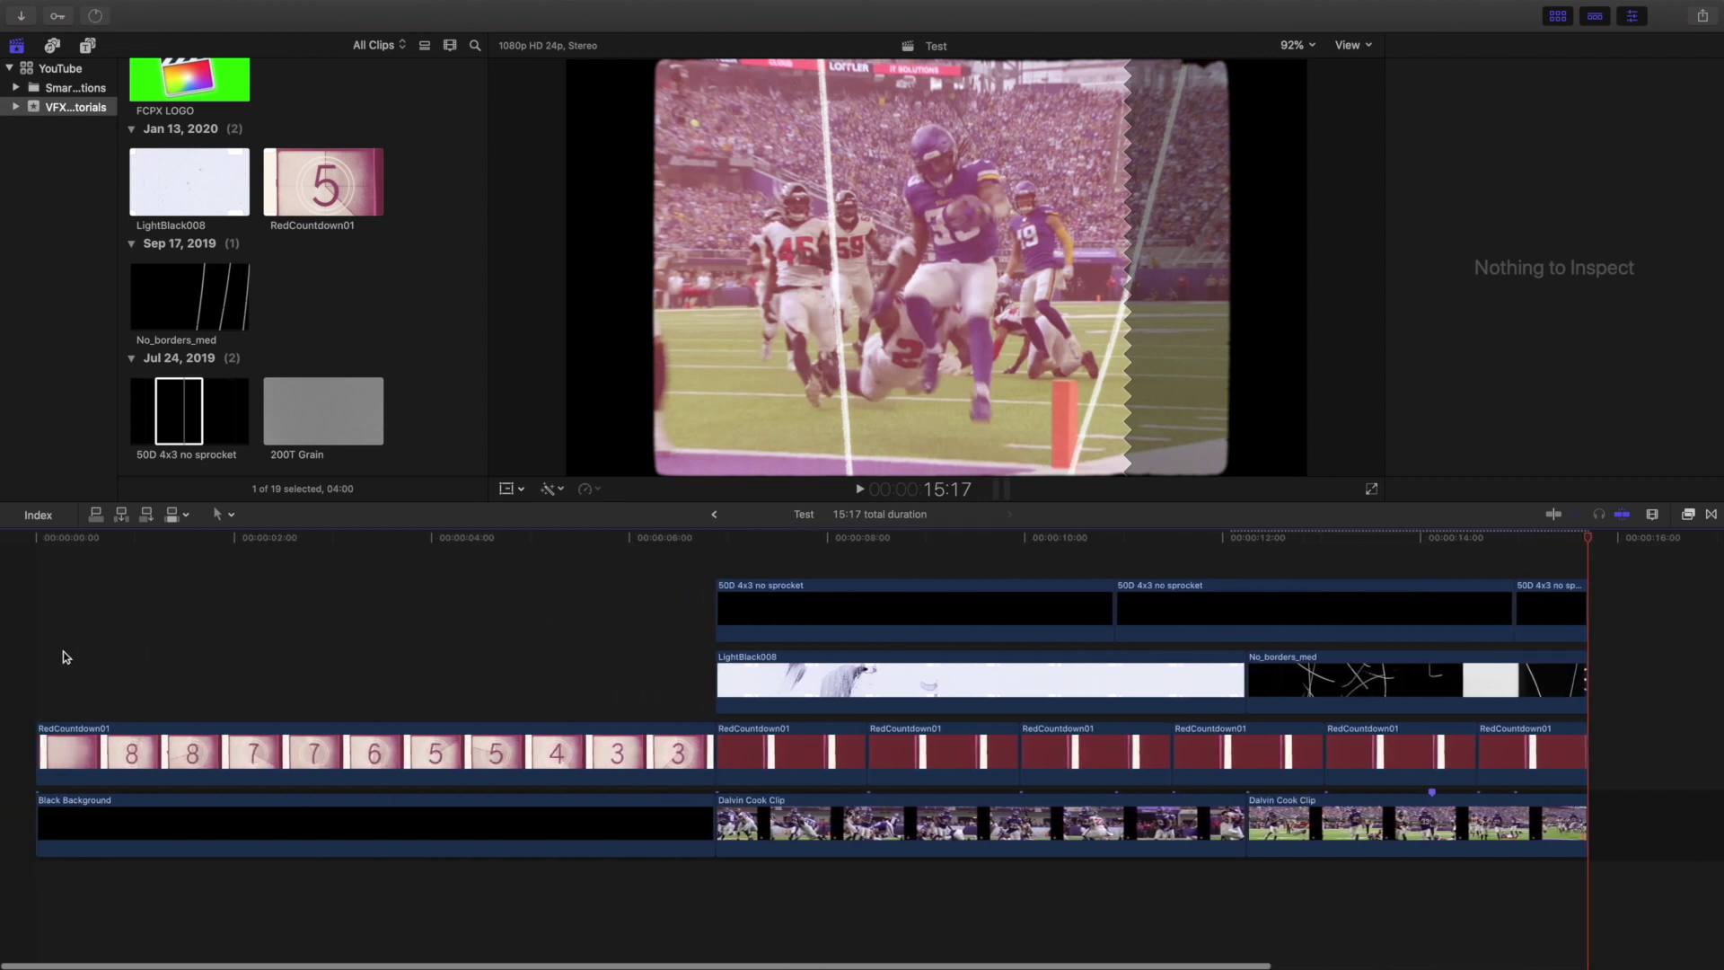
key(Home)
key(super+minus)
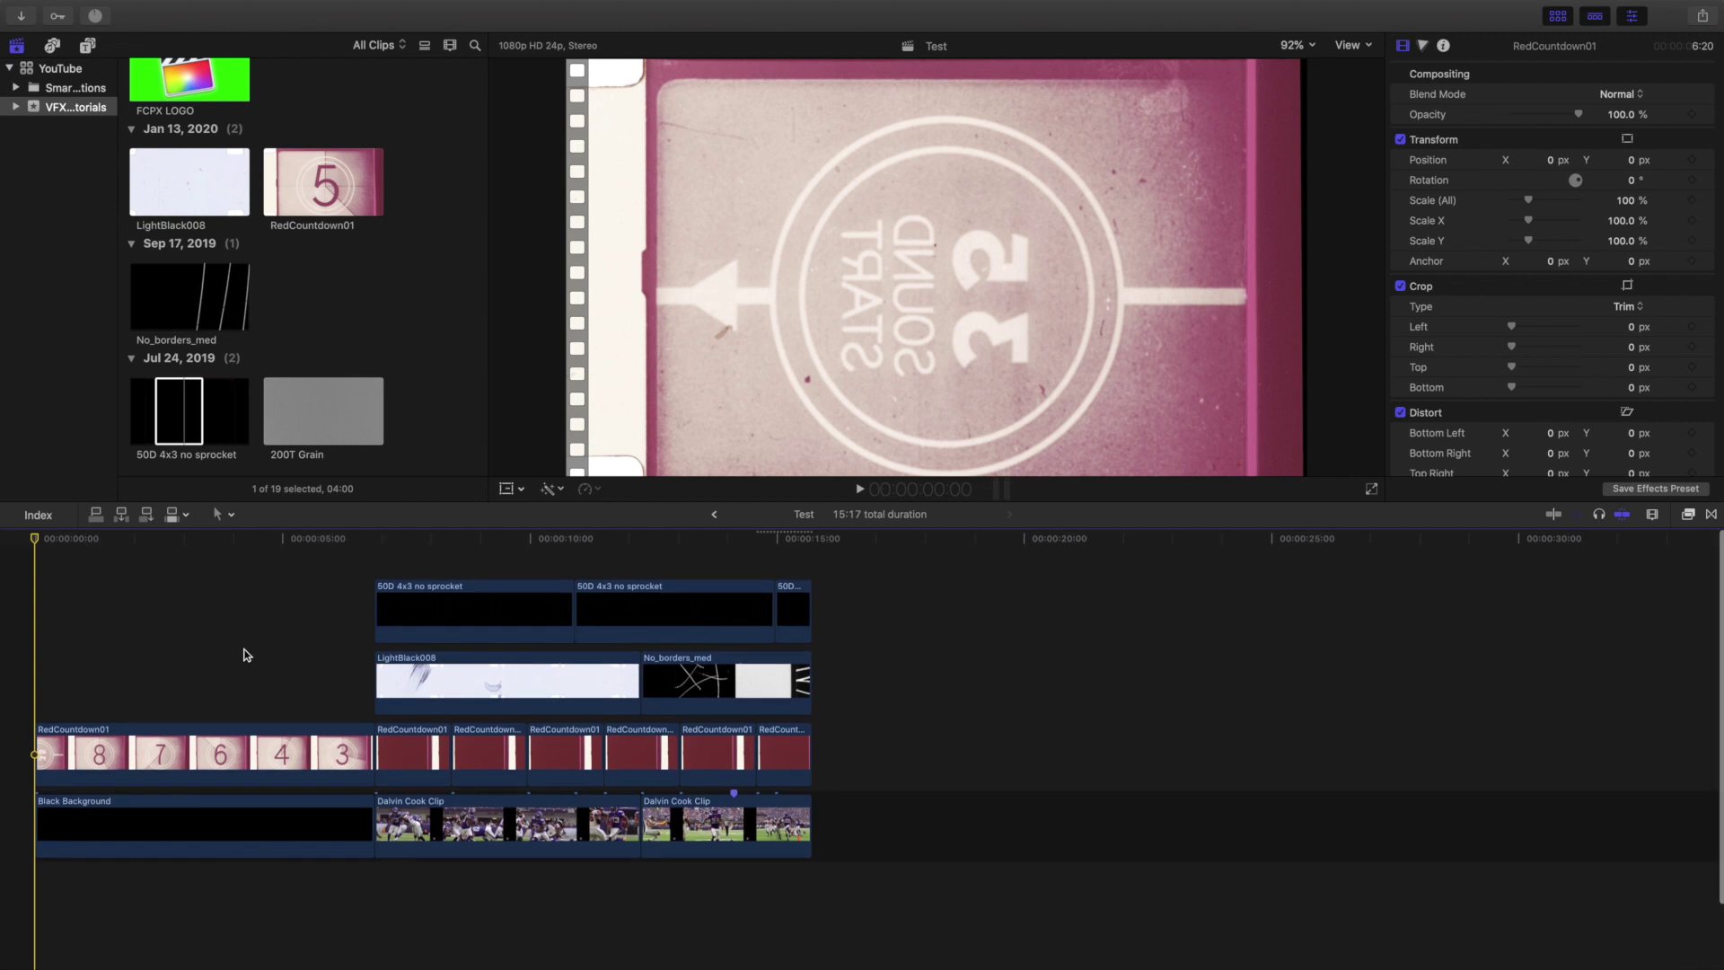
key(space)
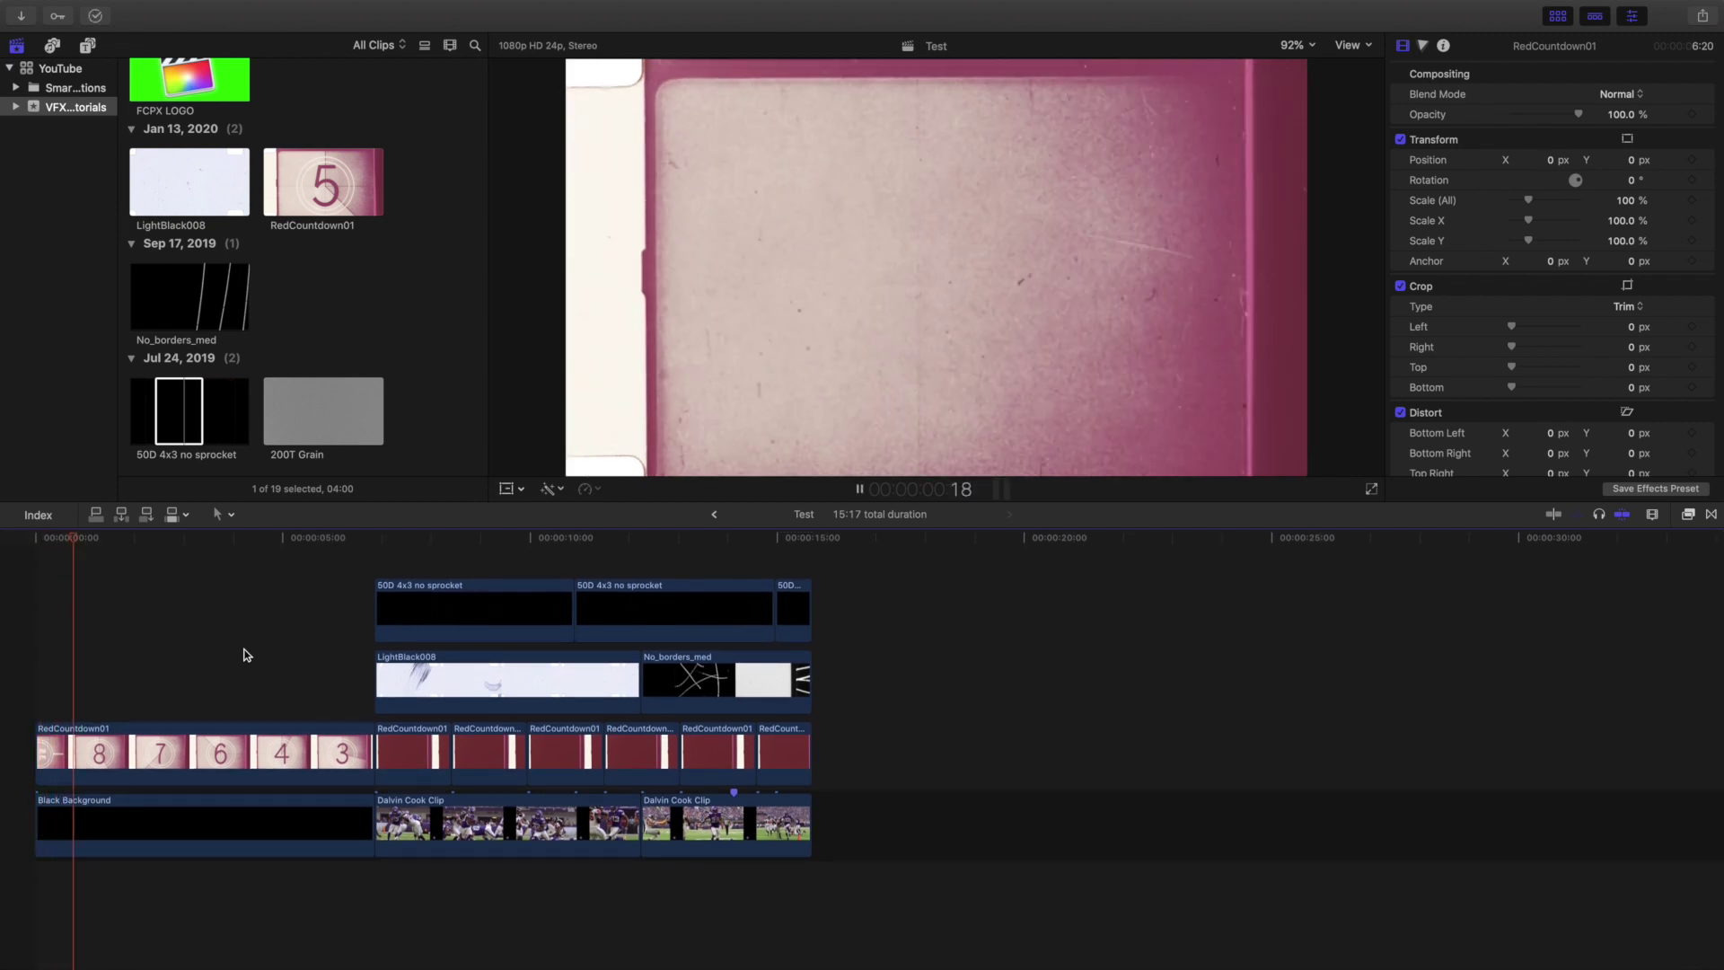
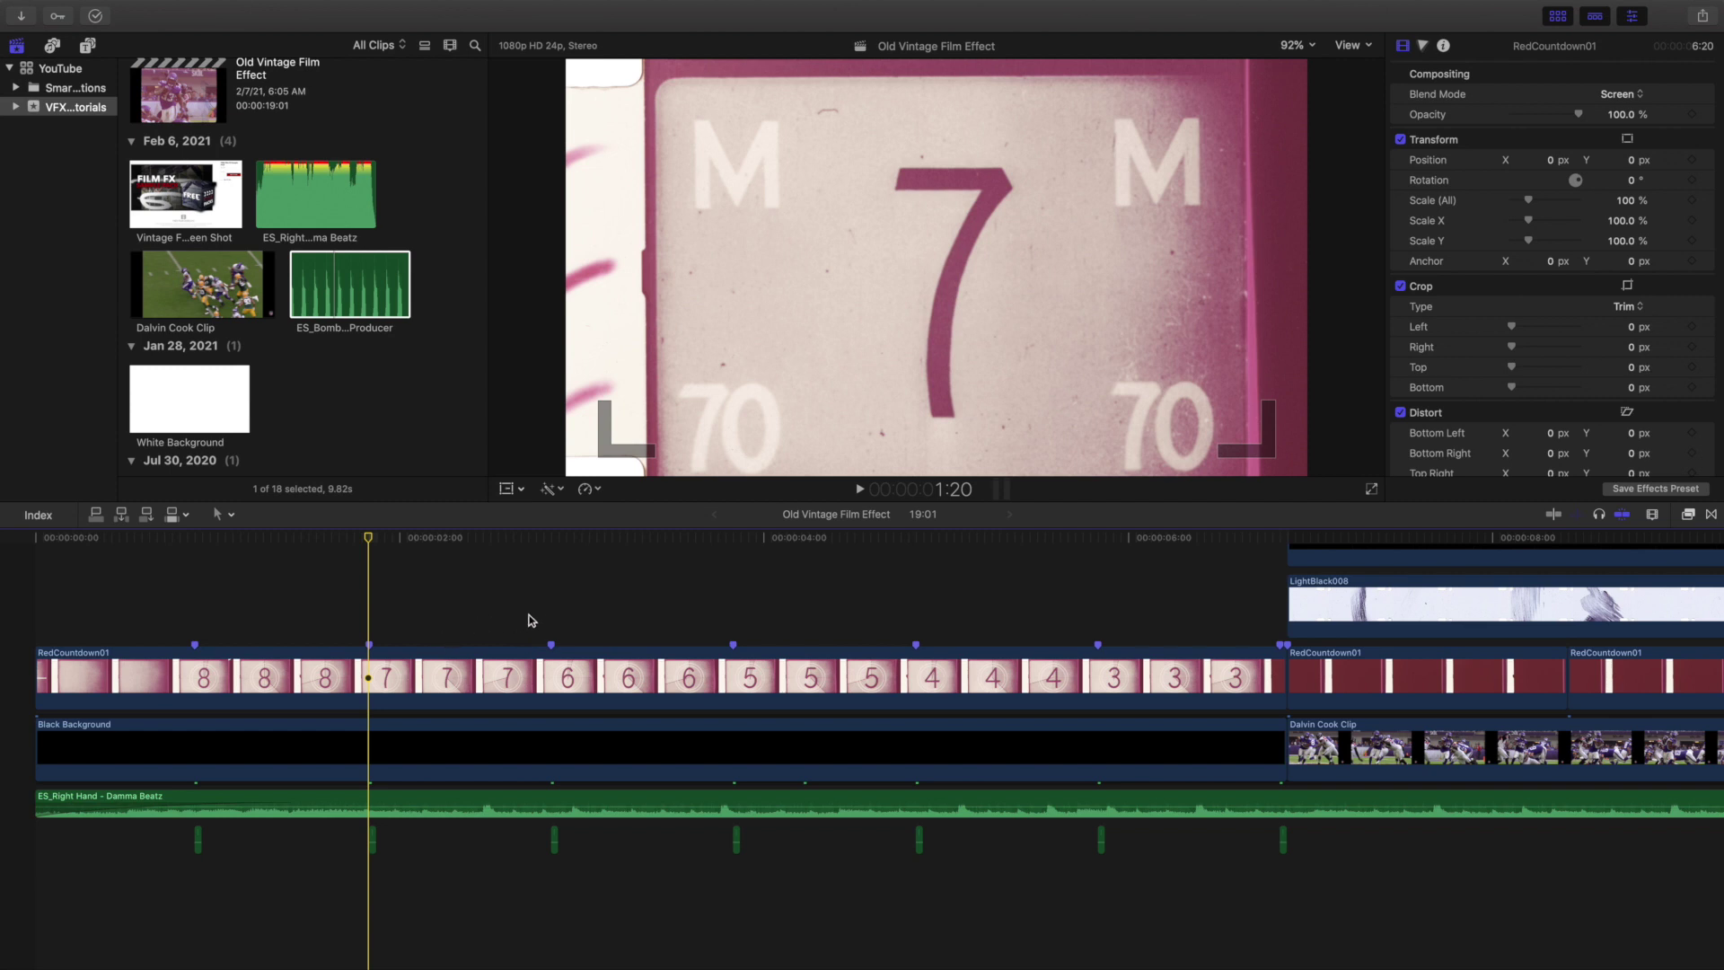
Step: Check the countdown frames at the markers for numbers 6 through 2, and revisit the markers for 3 and 4
click(551, 616)
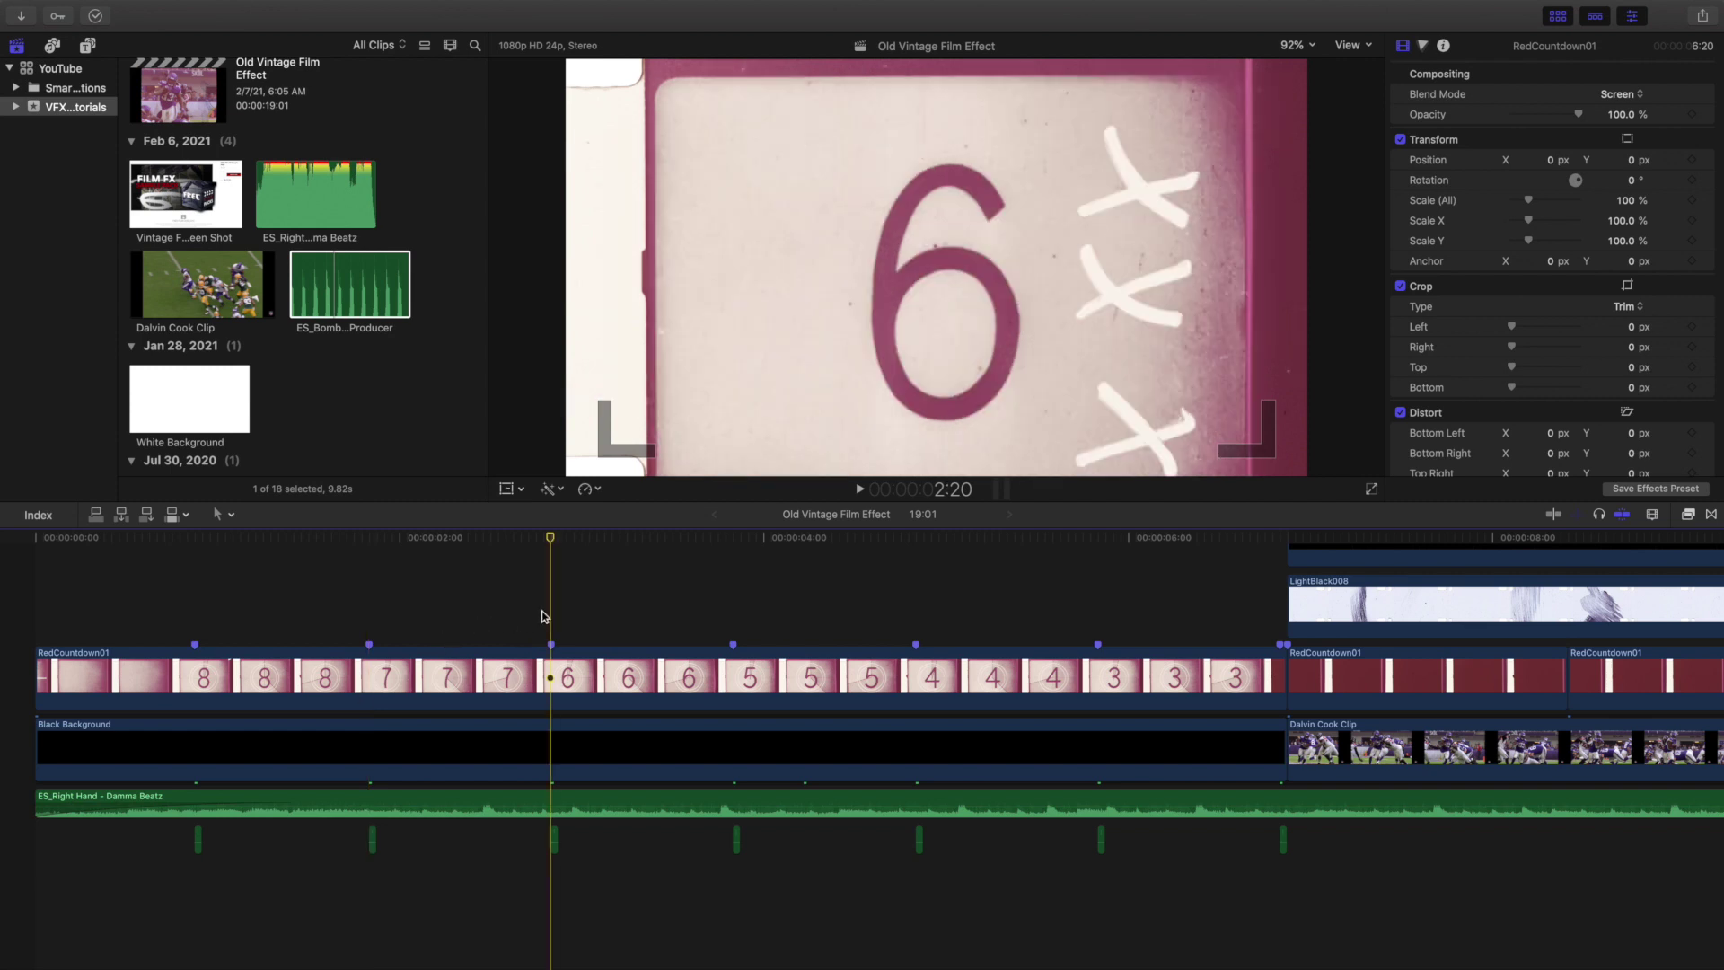
click(733, 622)
click(914, 634)
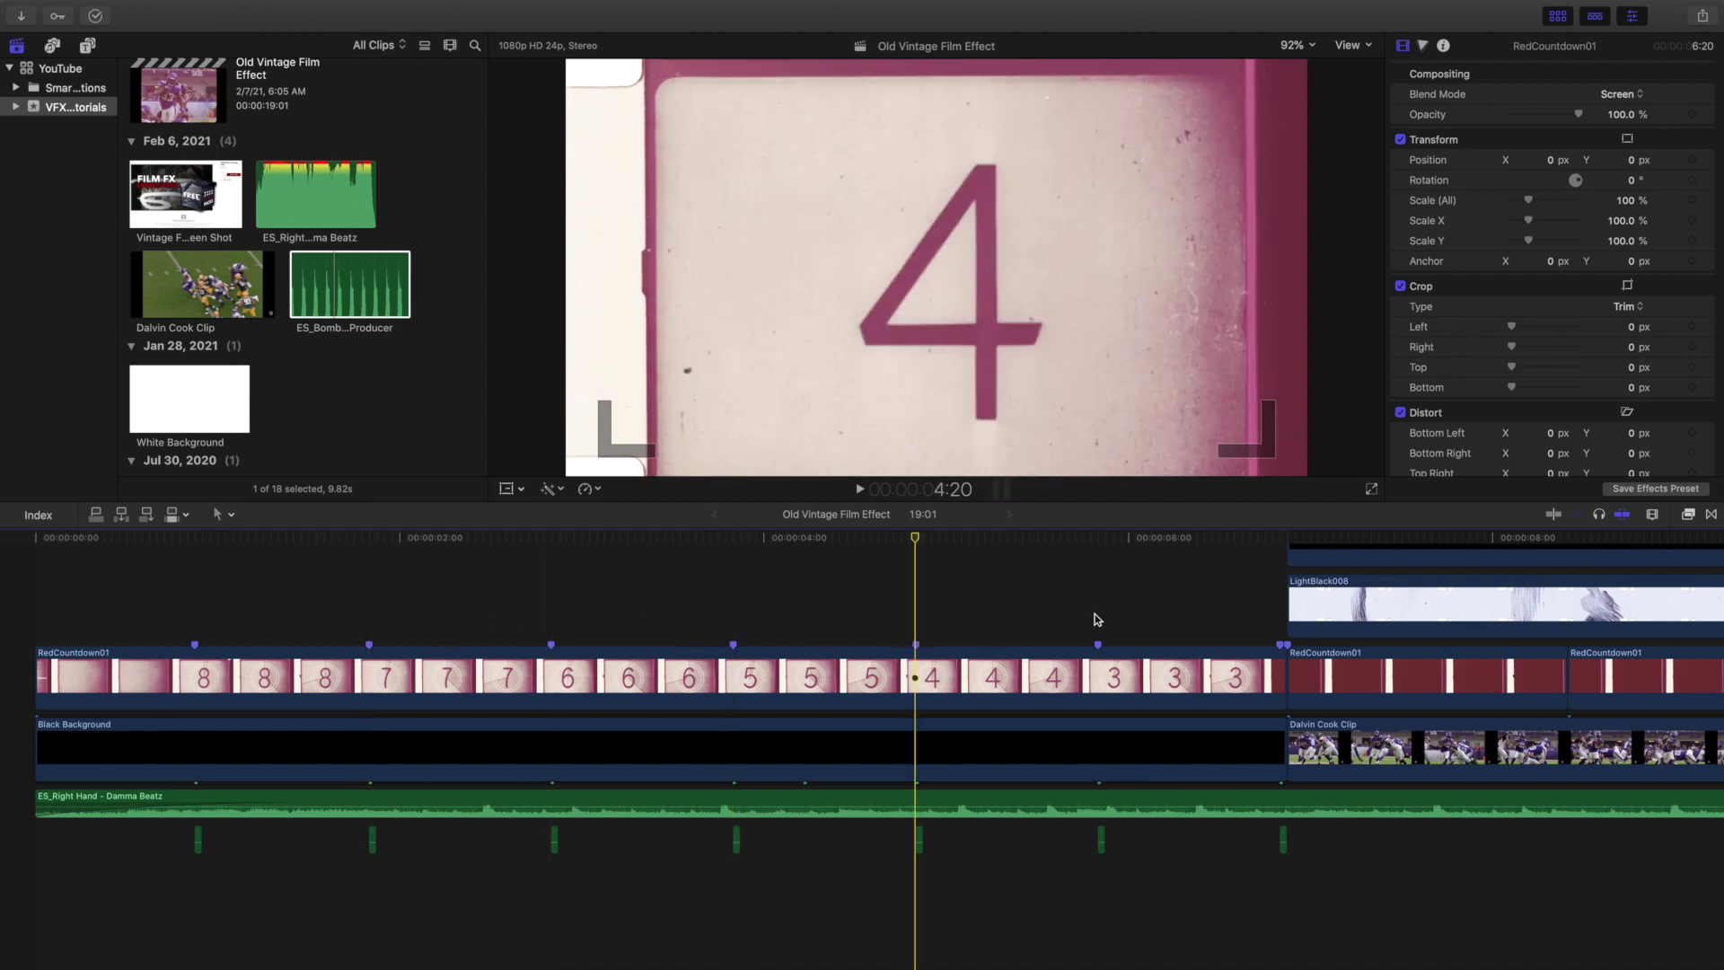
click(1097, 620)
click(1278, 620)
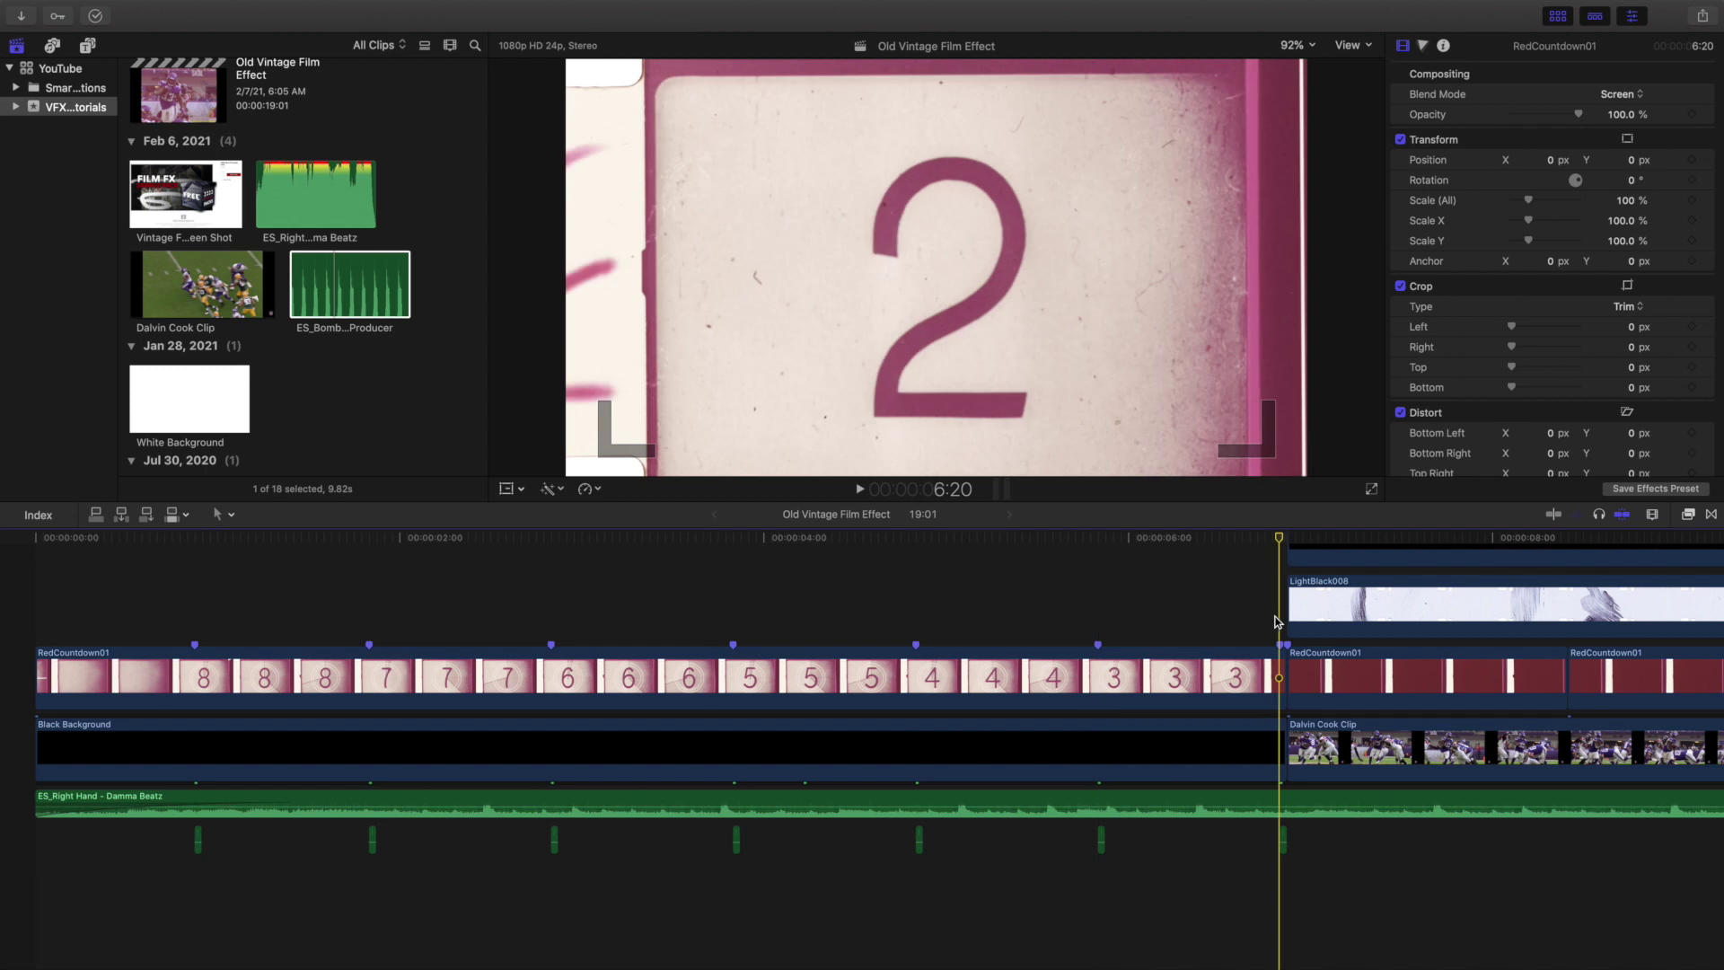
click(1099, 625)
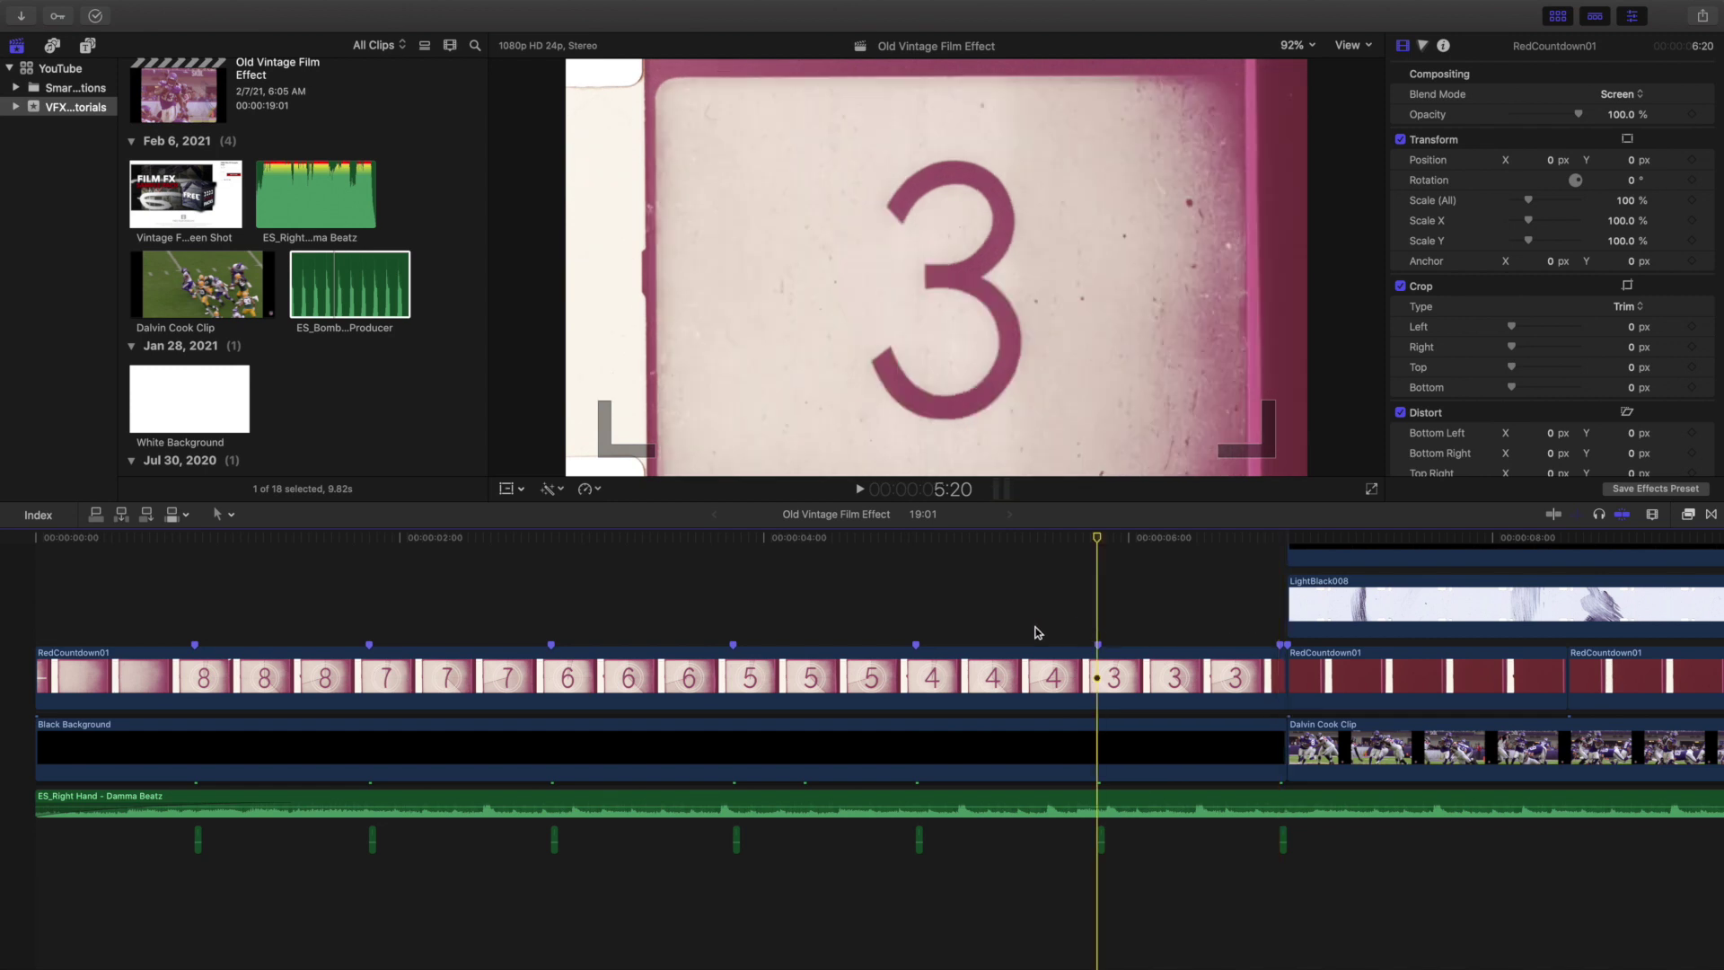
click(915, 624)
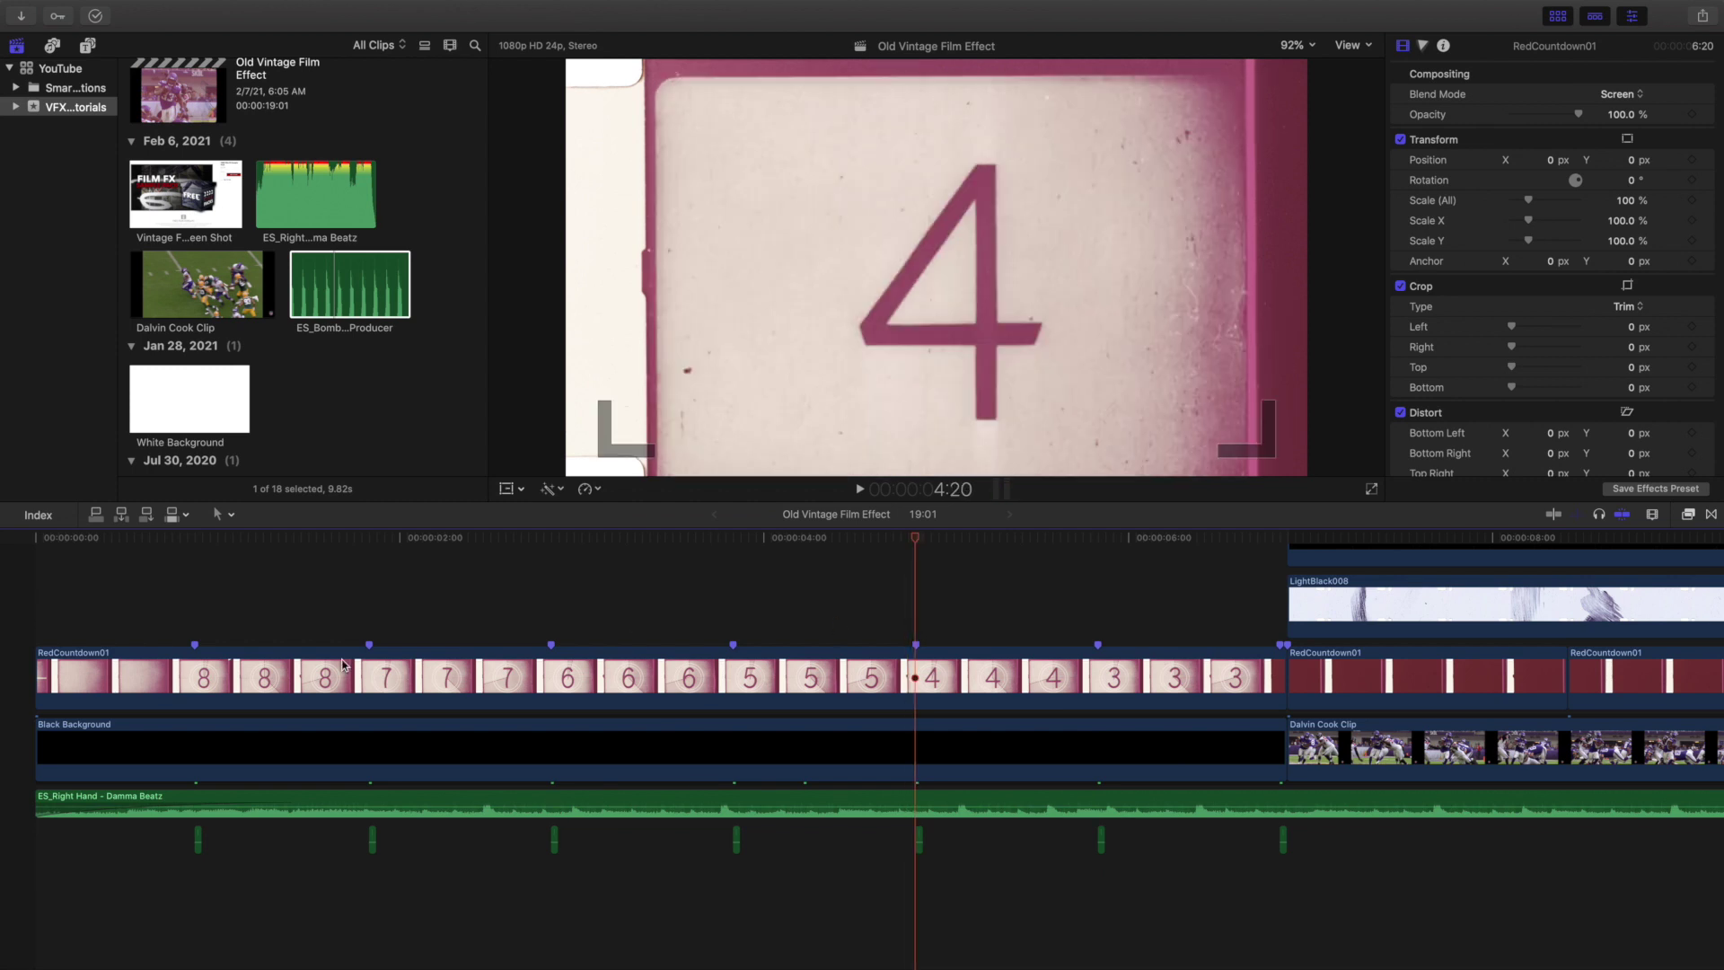
Step: Examine frame by frame how the first beep sound clip lines up with the marker where the number 8 appears
click(193, 626)
key(super+equal)
key(super+equal)
key(super+equal)
key(super+equal)
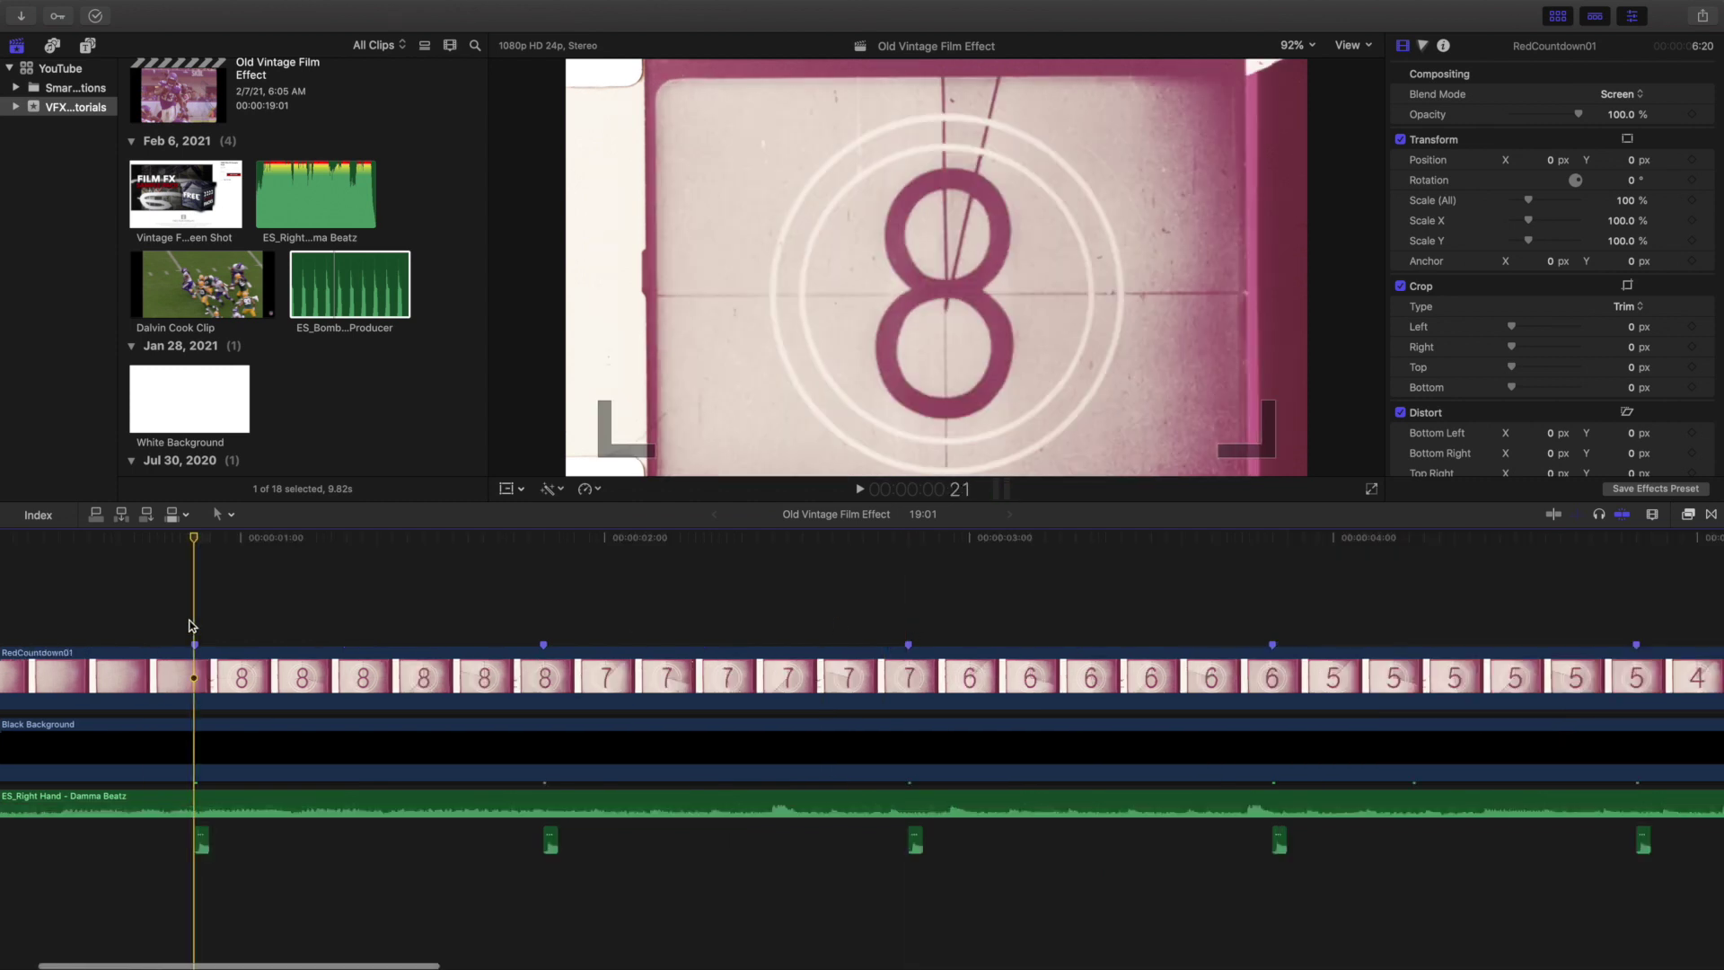
scroll(216, 633, left, 5)
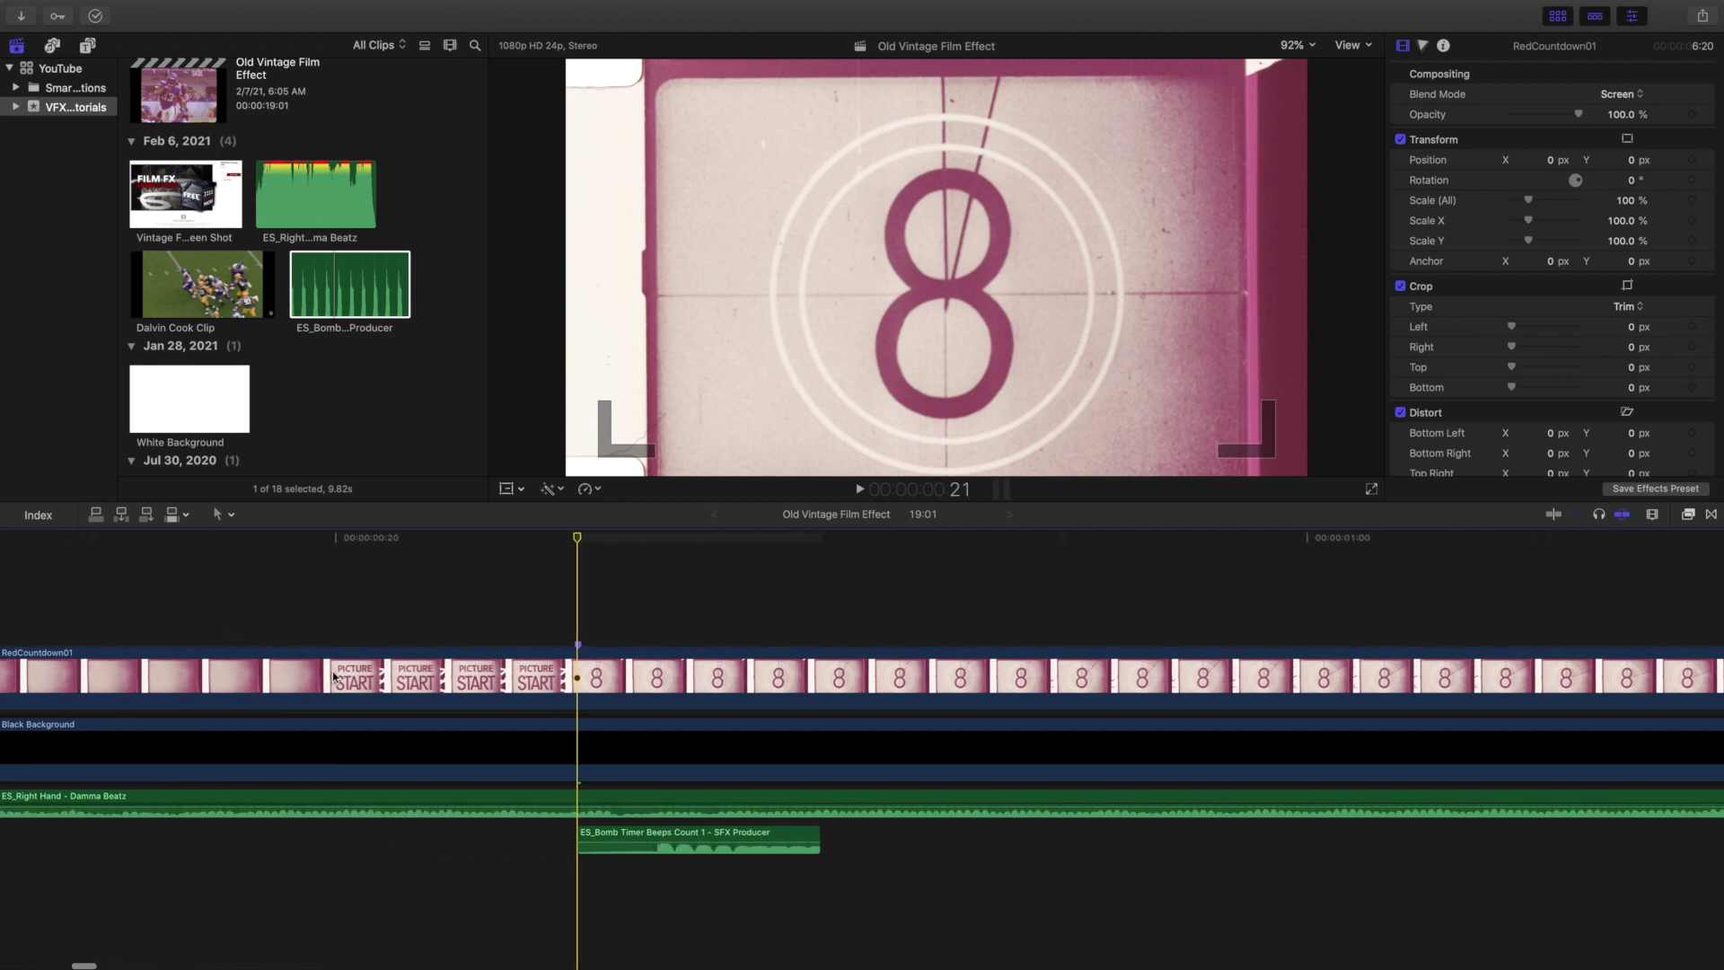
drag(605, 836, 656, 835)
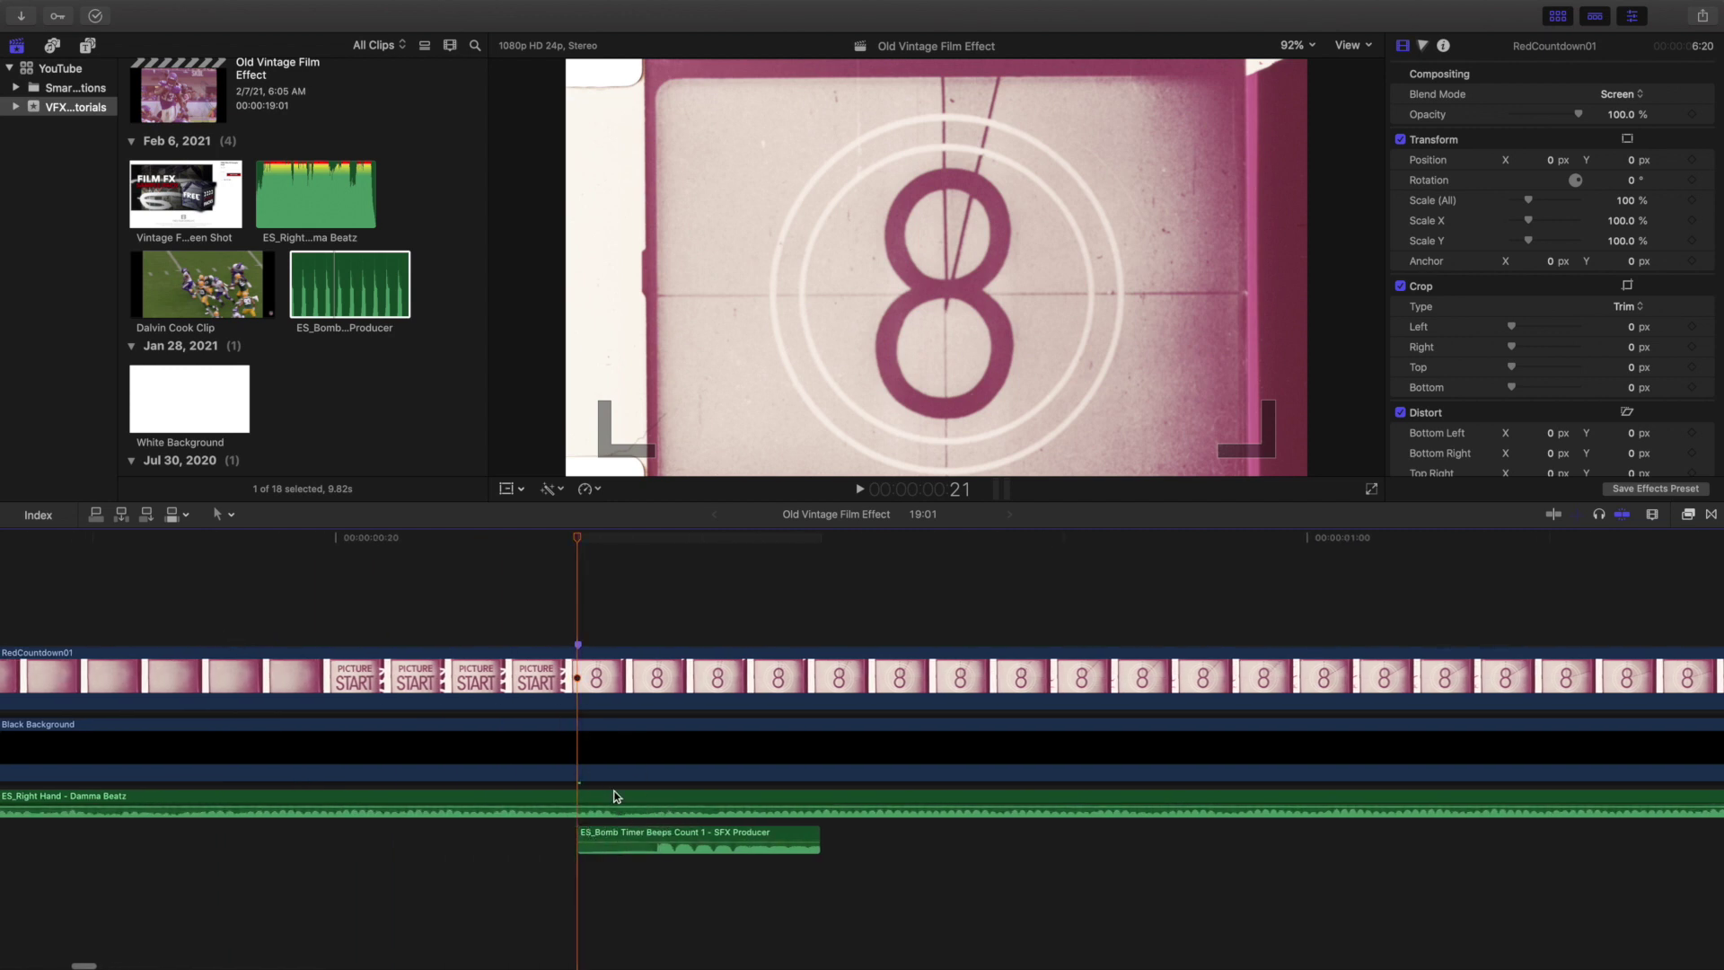
click(401, 591)
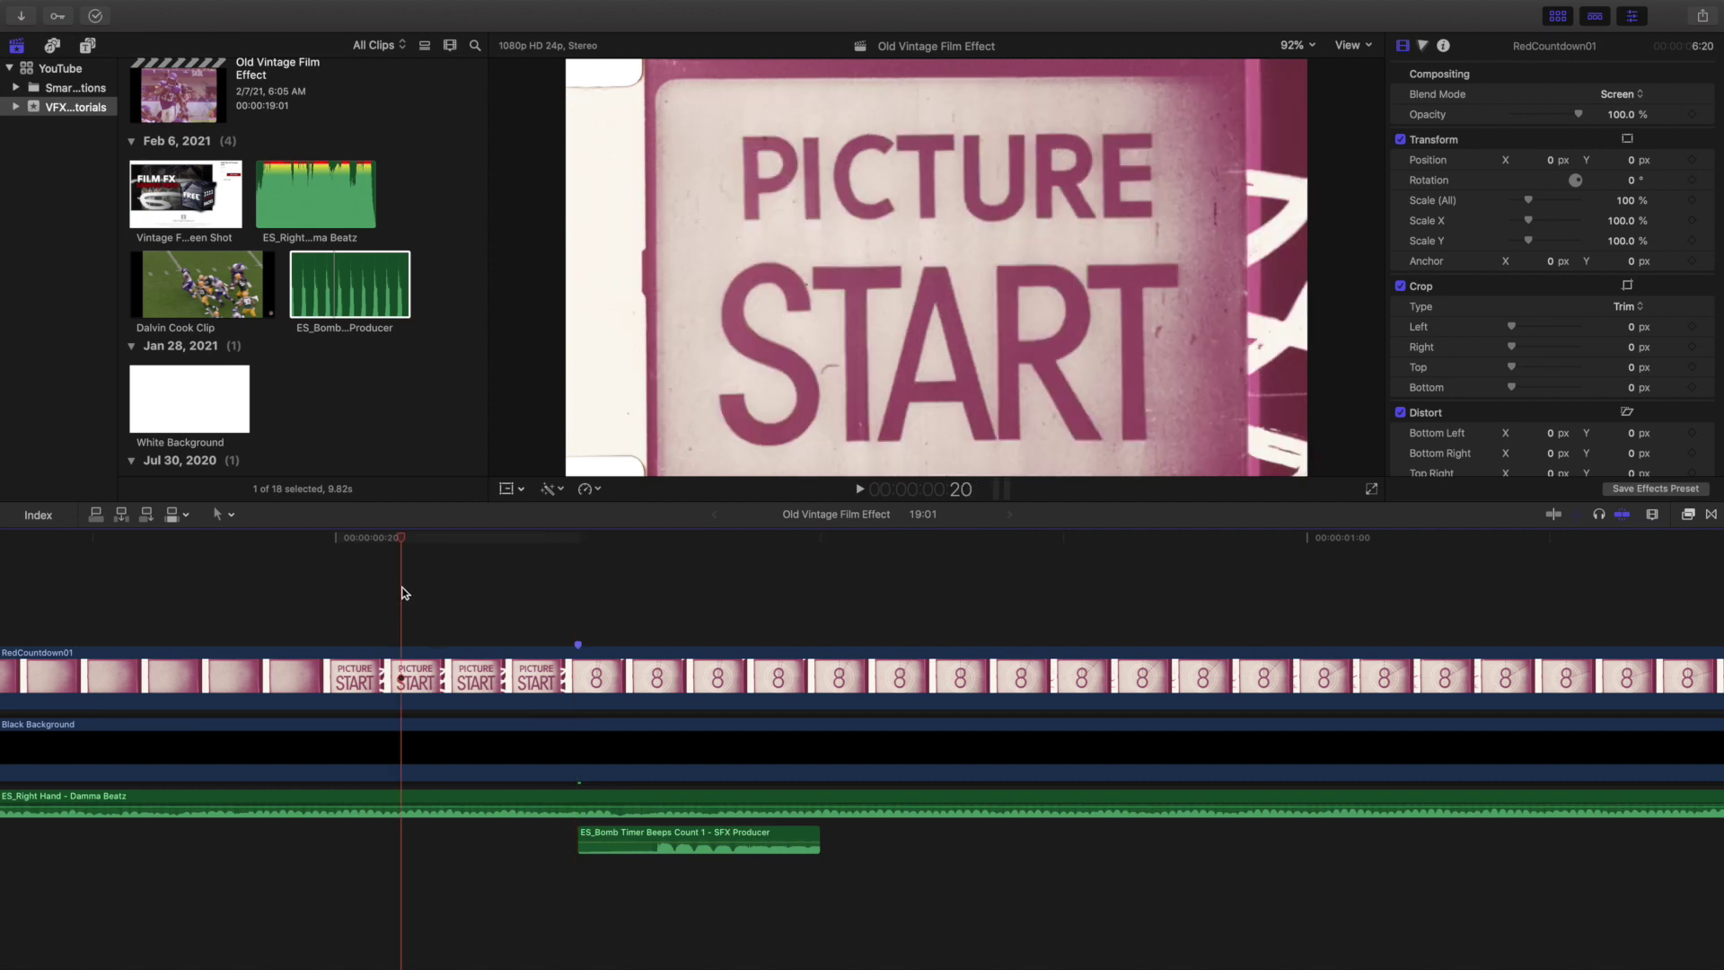
key(Right)
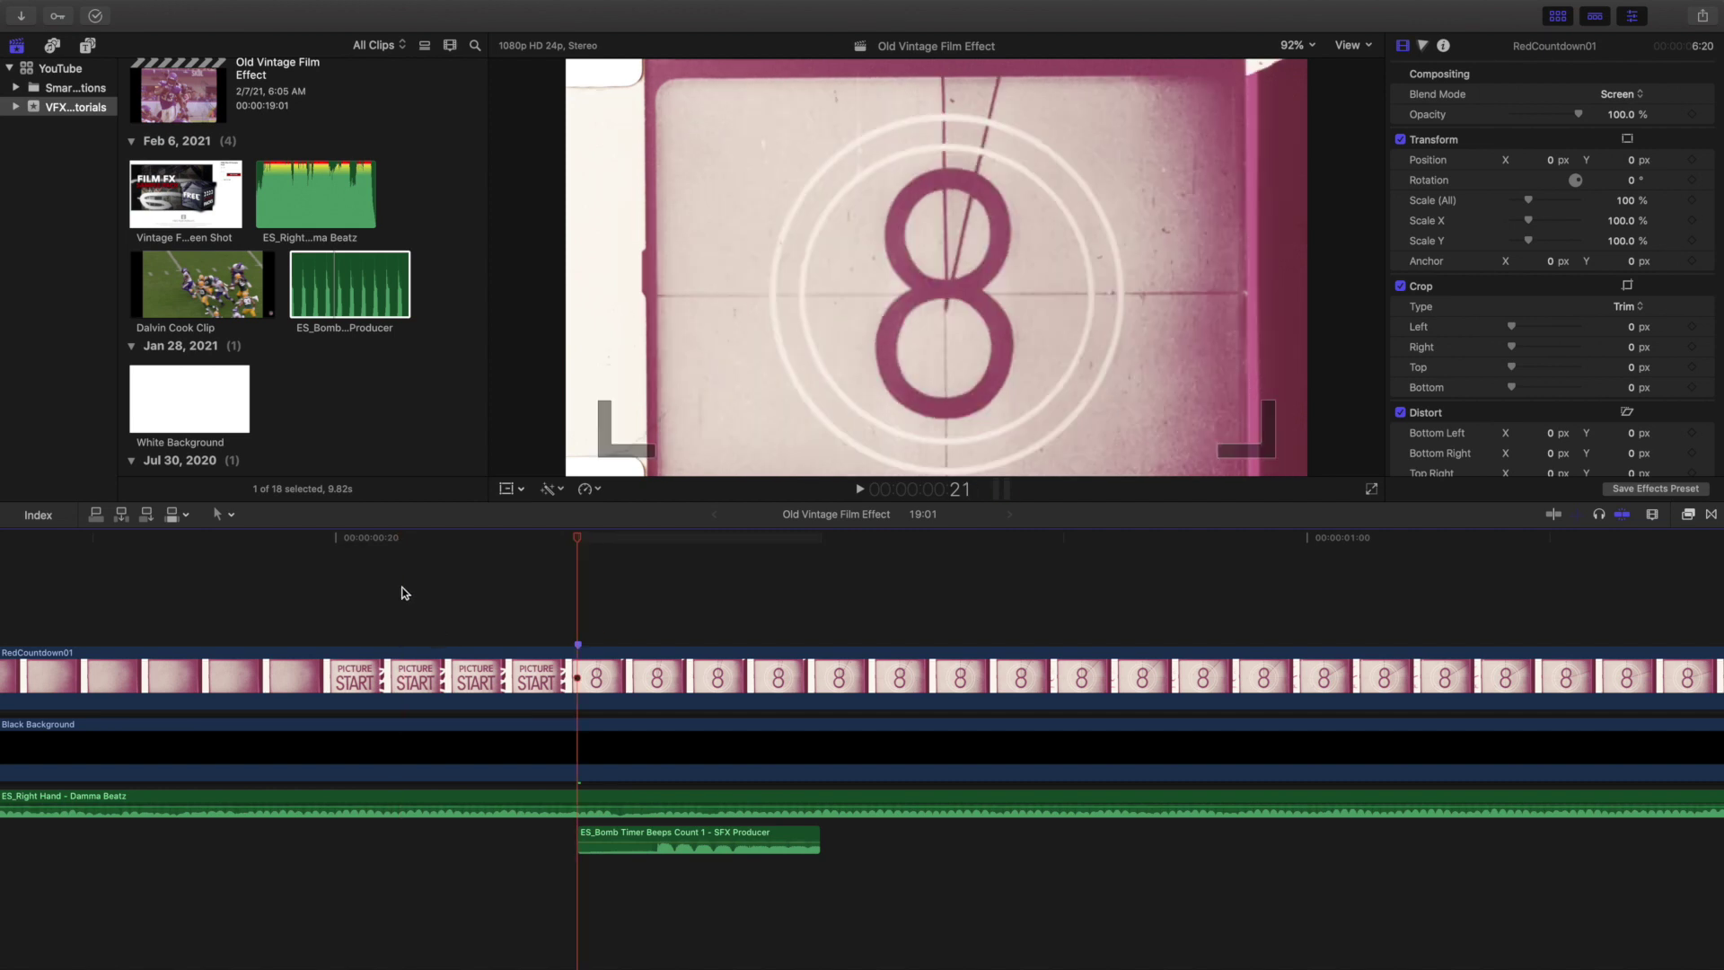
key(Right)
key(Left)
key(Left)
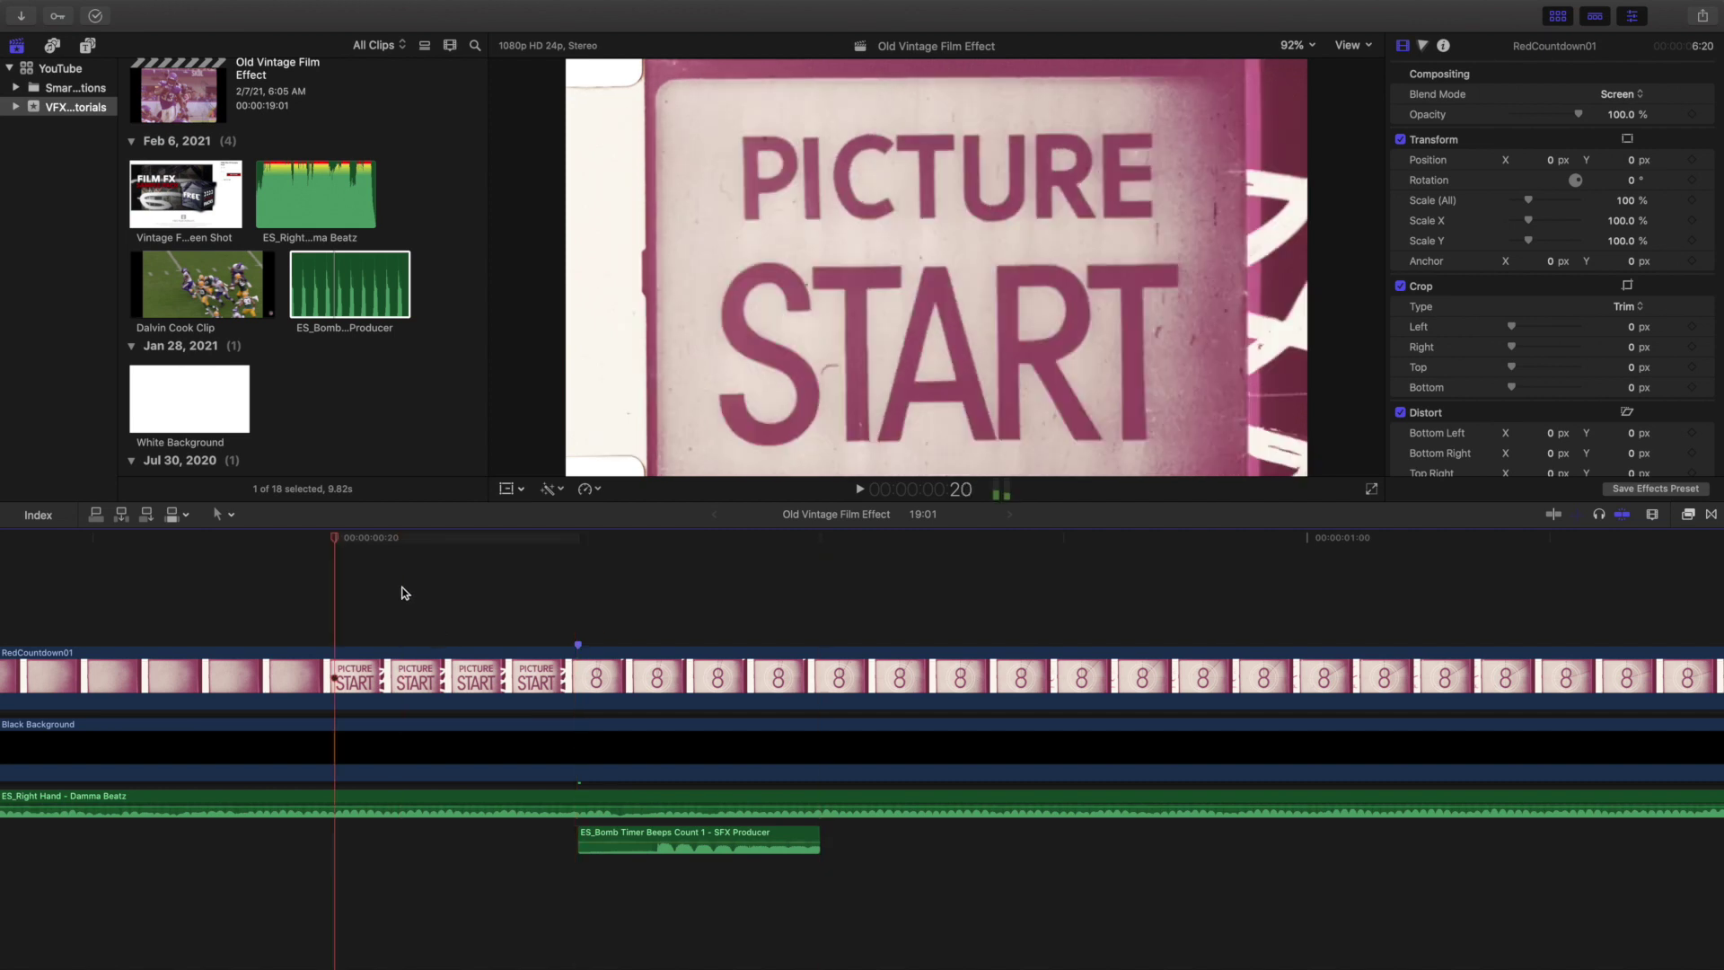
key(Right)
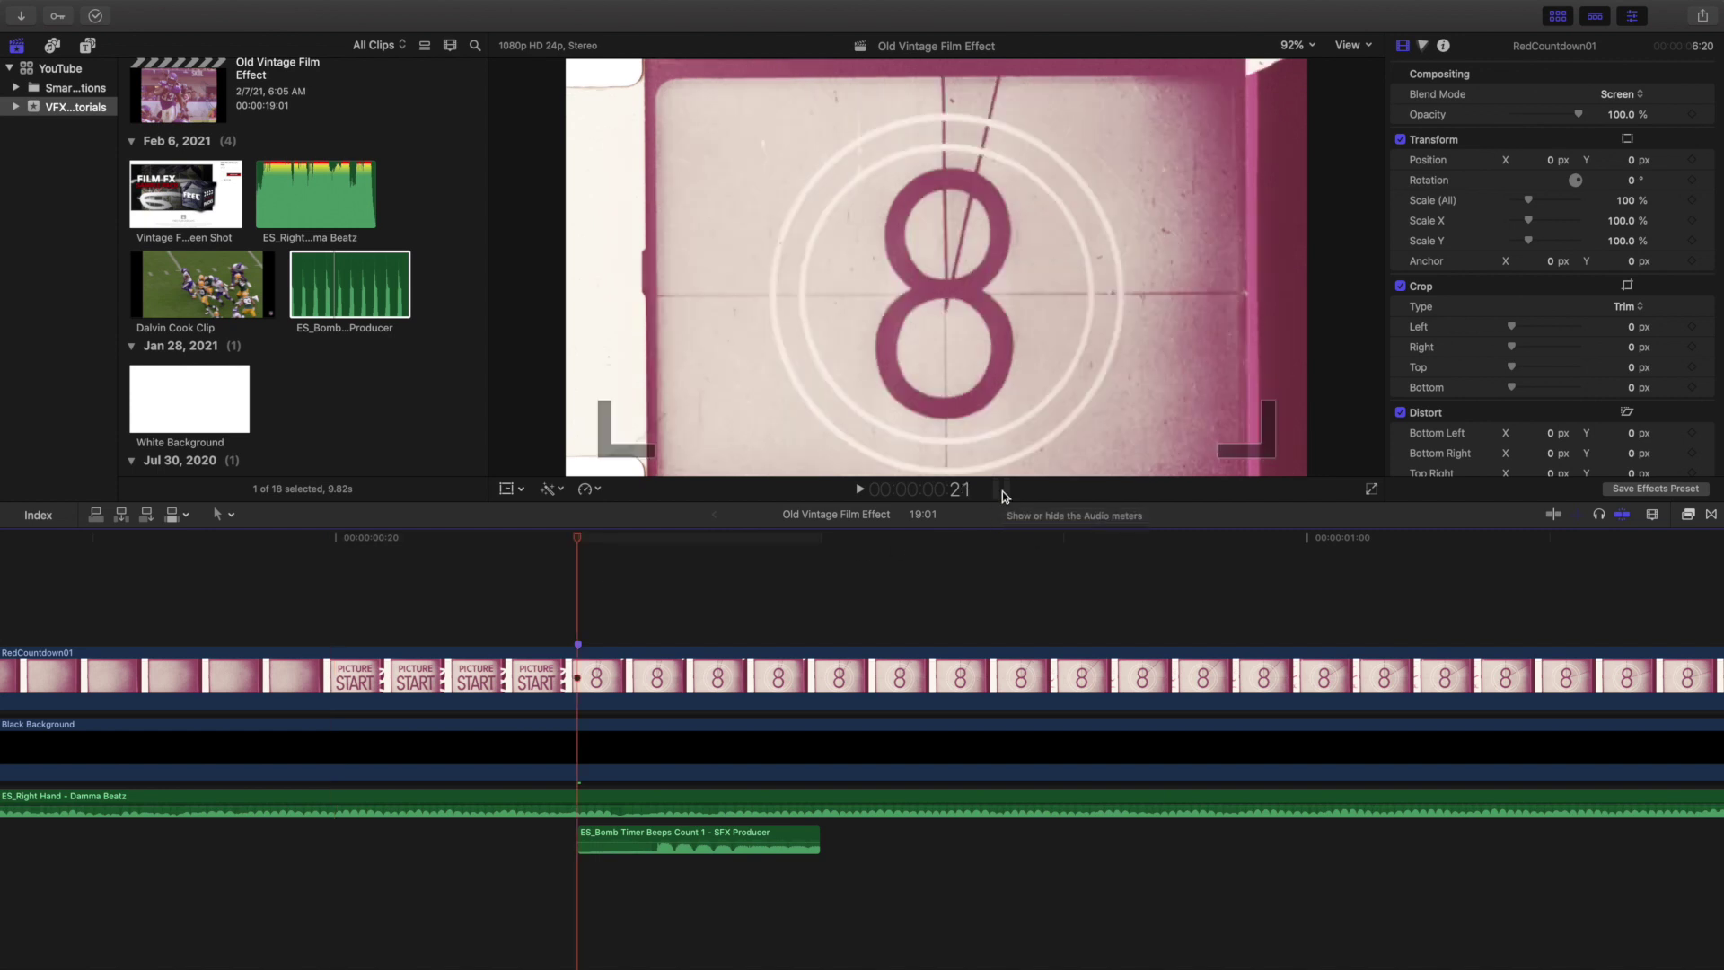
key(Left)
key(Right)
Step: Inspect the source ES_Bomb Timer Beeps sound and its short pieces placed at the countdown markers along the timeline
key(super+minus)
key(super+minus)
key(super+minus)
key(super+minus)
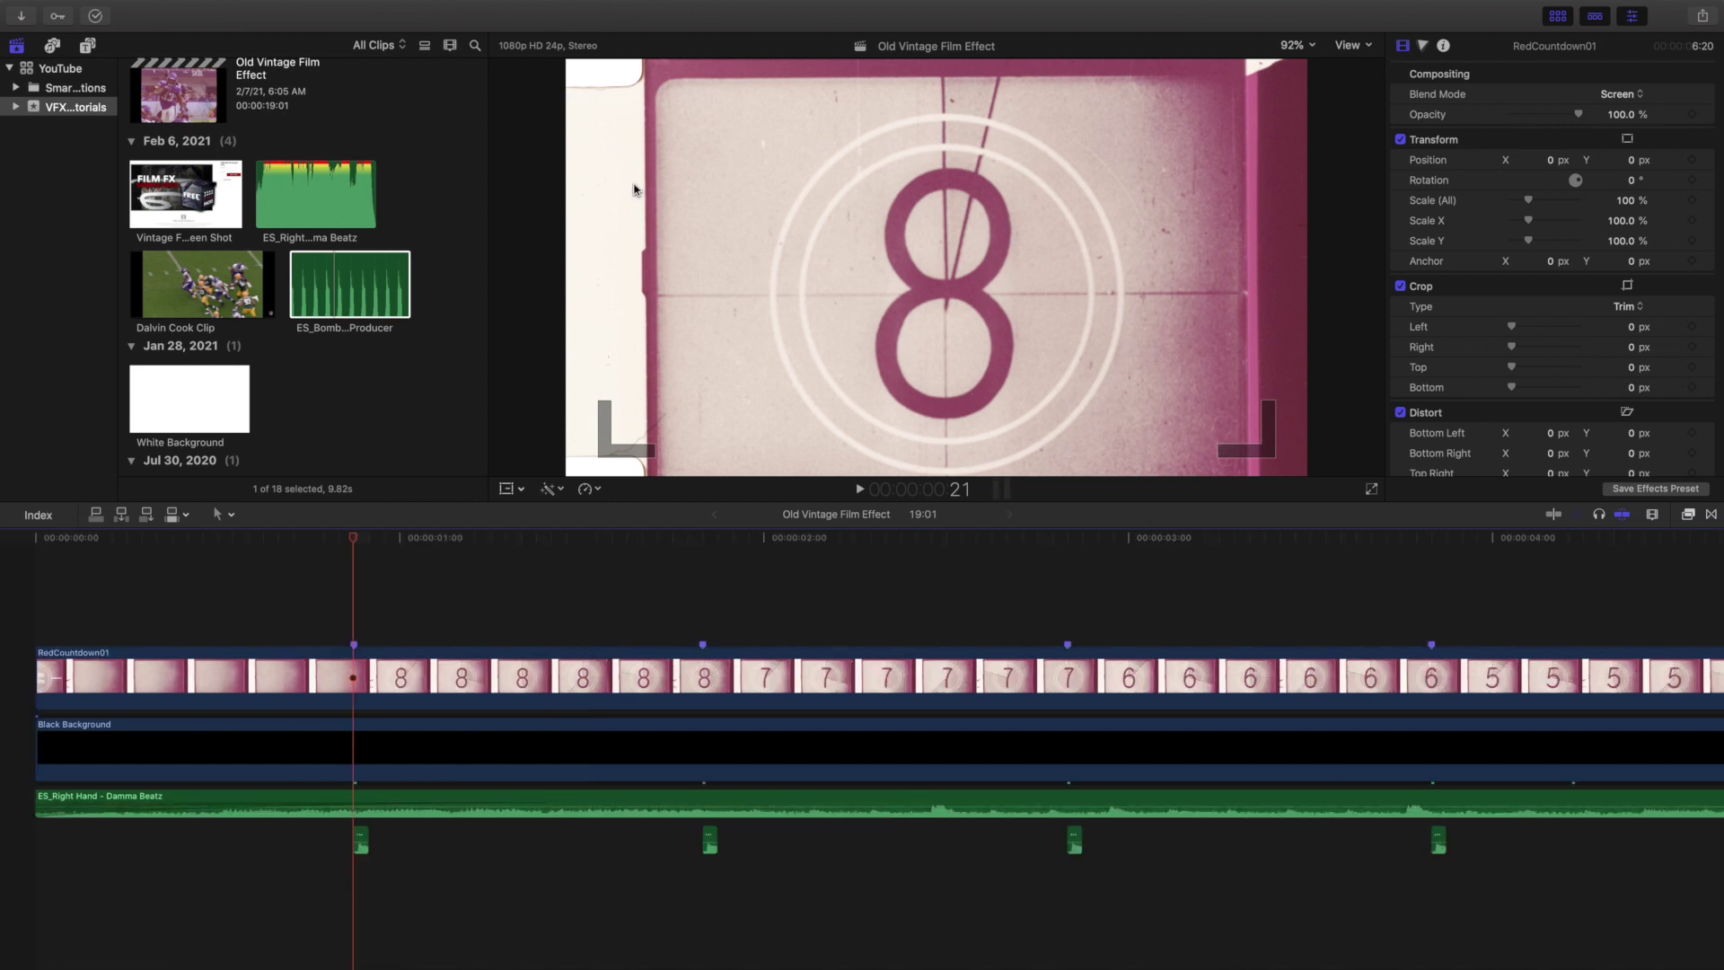
click(327, 289)
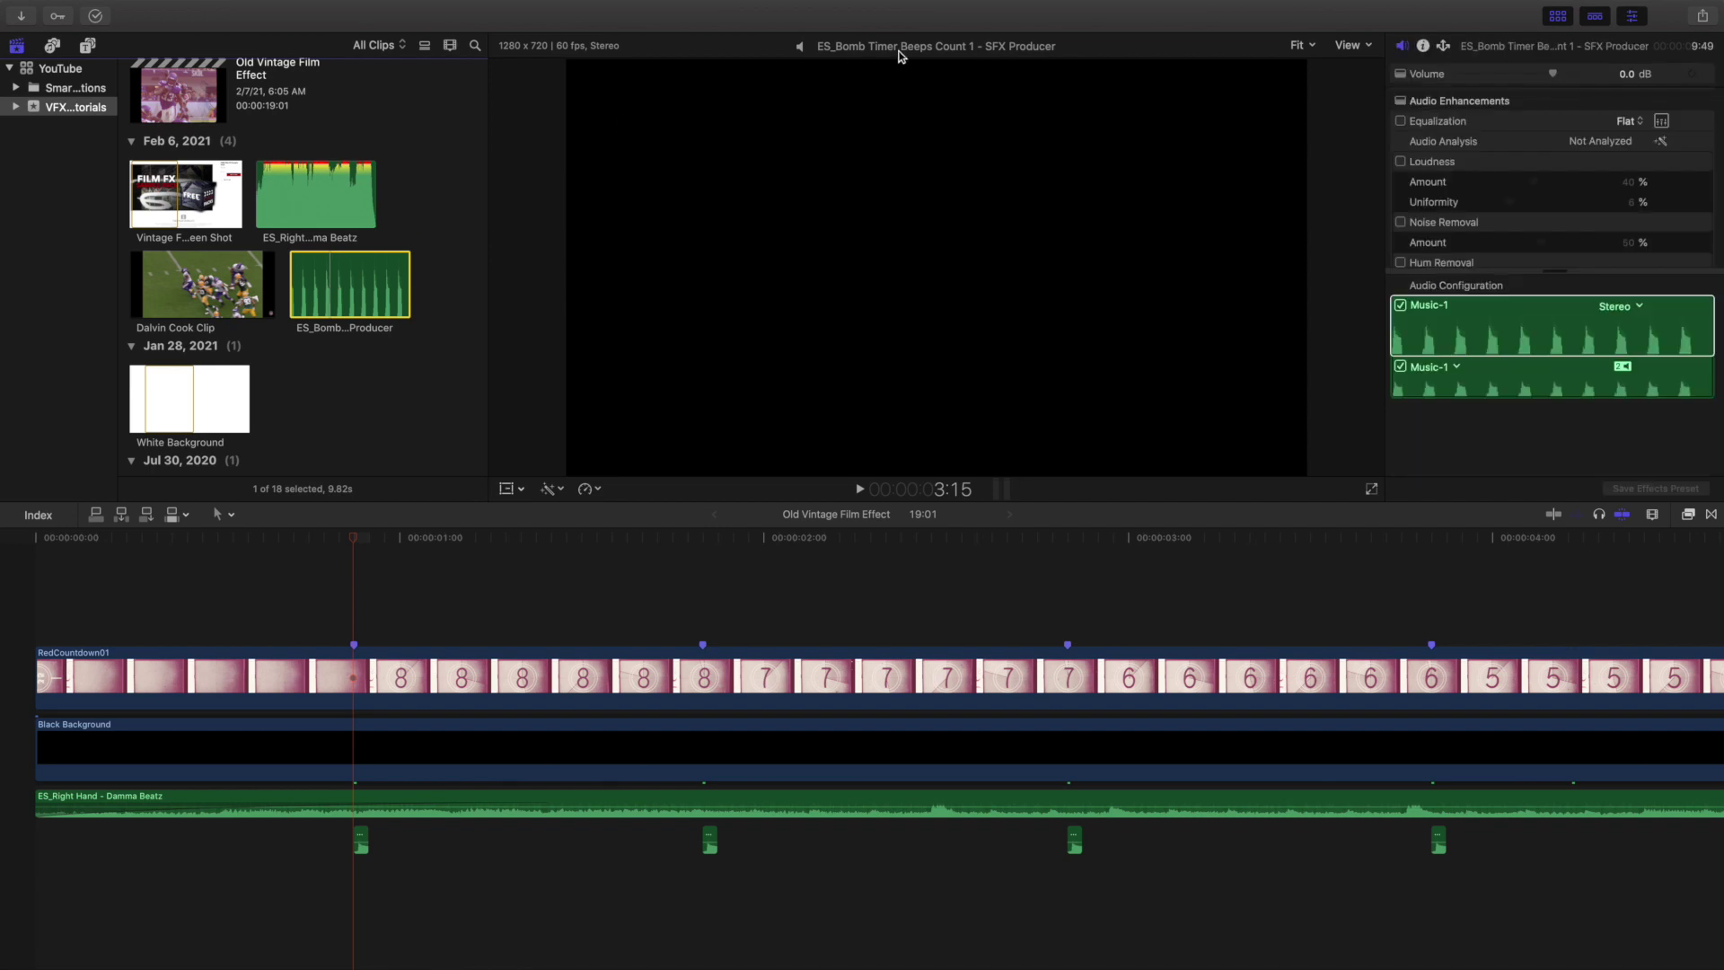
click(362, 839)
scroll(807, 826, right, 15)
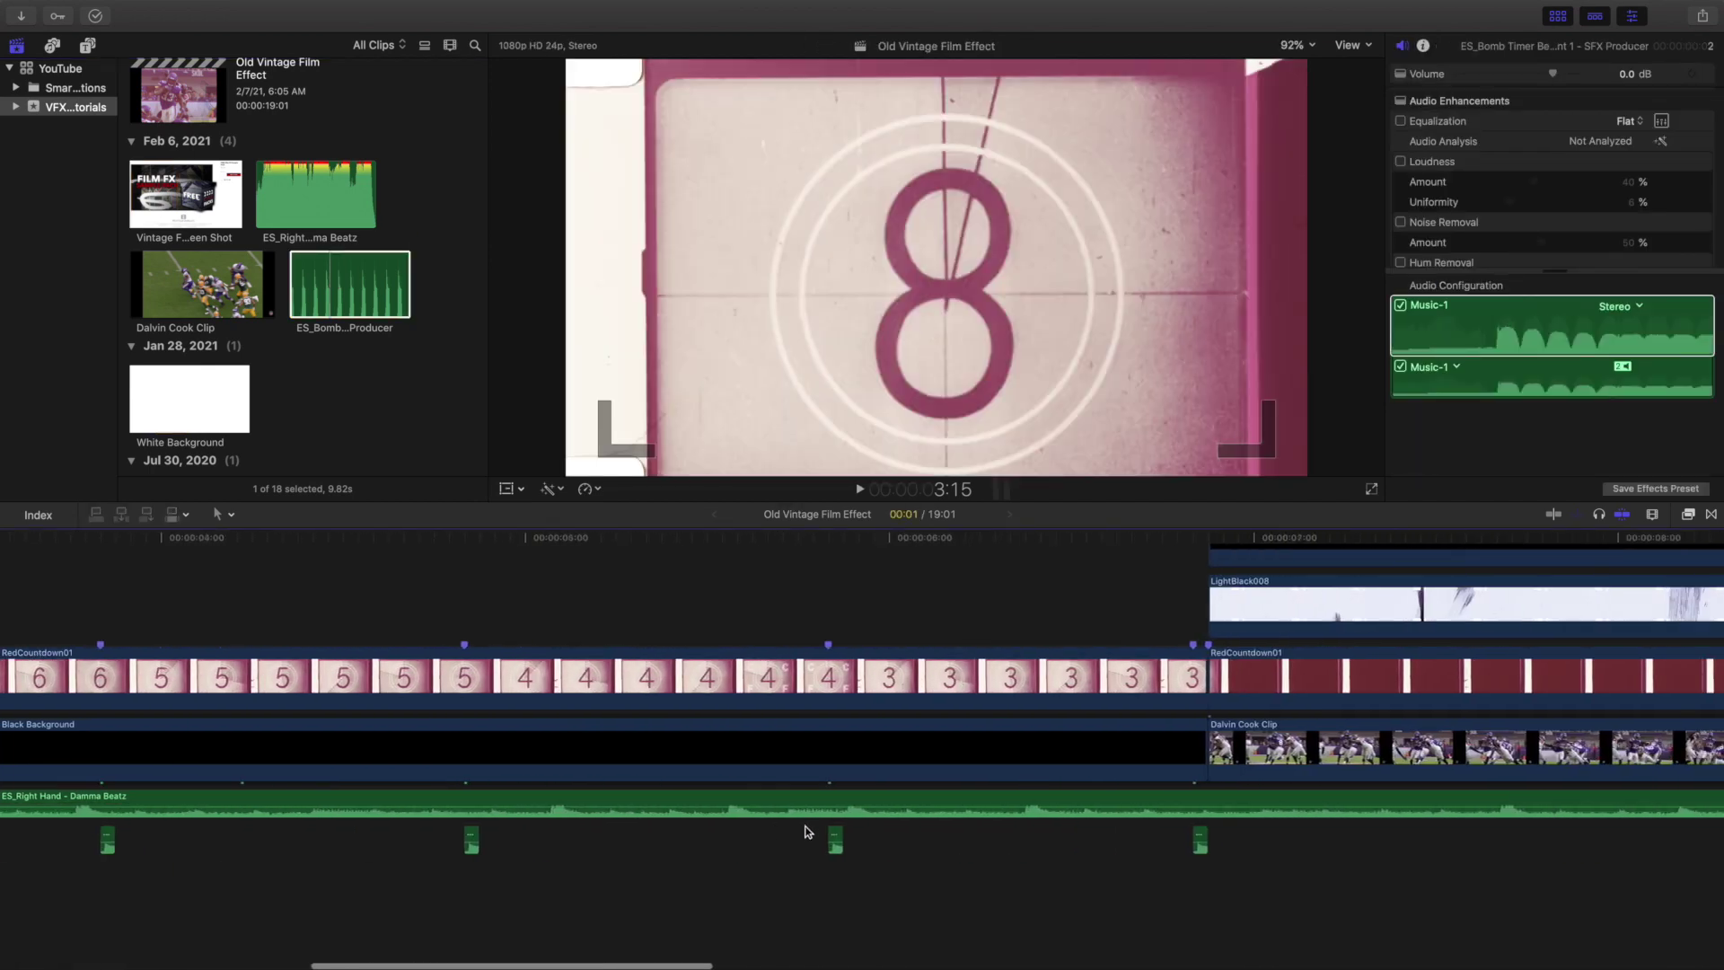
scroll(807, 832, left, 15)
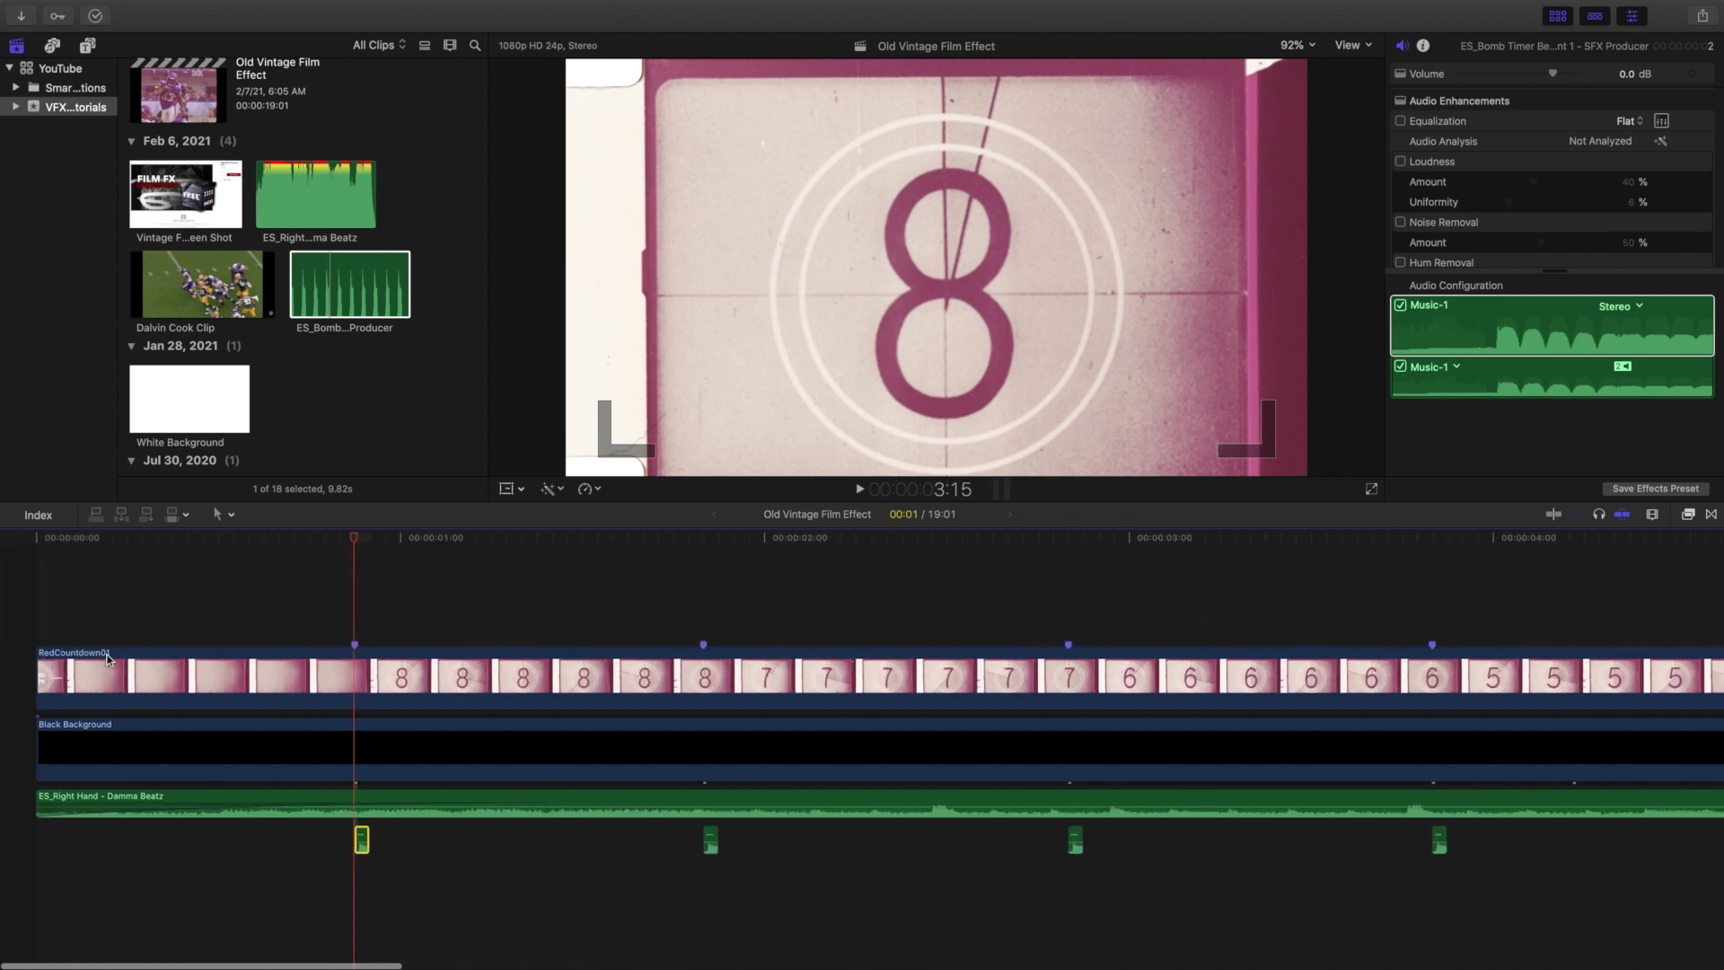
Step: Review the blend settings of the 50D 4x3 no sprocket, LightBlack008, No_borders_med and RedCountdown01 overlays above the football footage
click(27, 632)
key(super+minus)
key(super+minus)
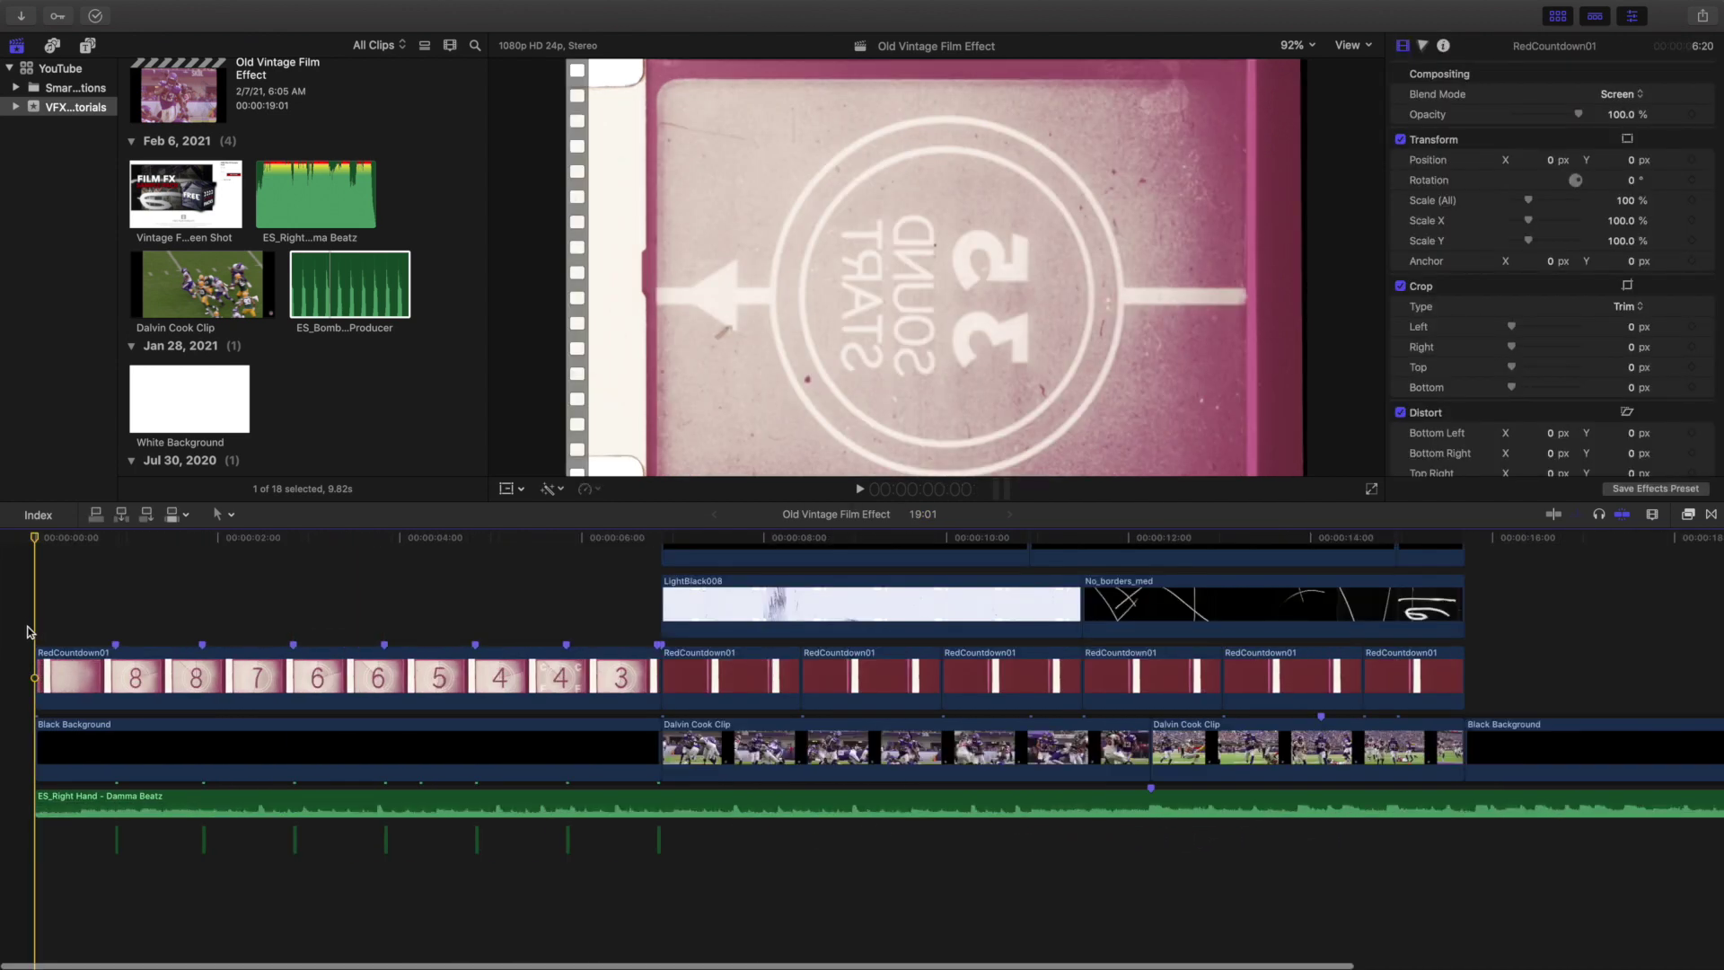
key(super+minus)
scroll(430, 654, up, 3)
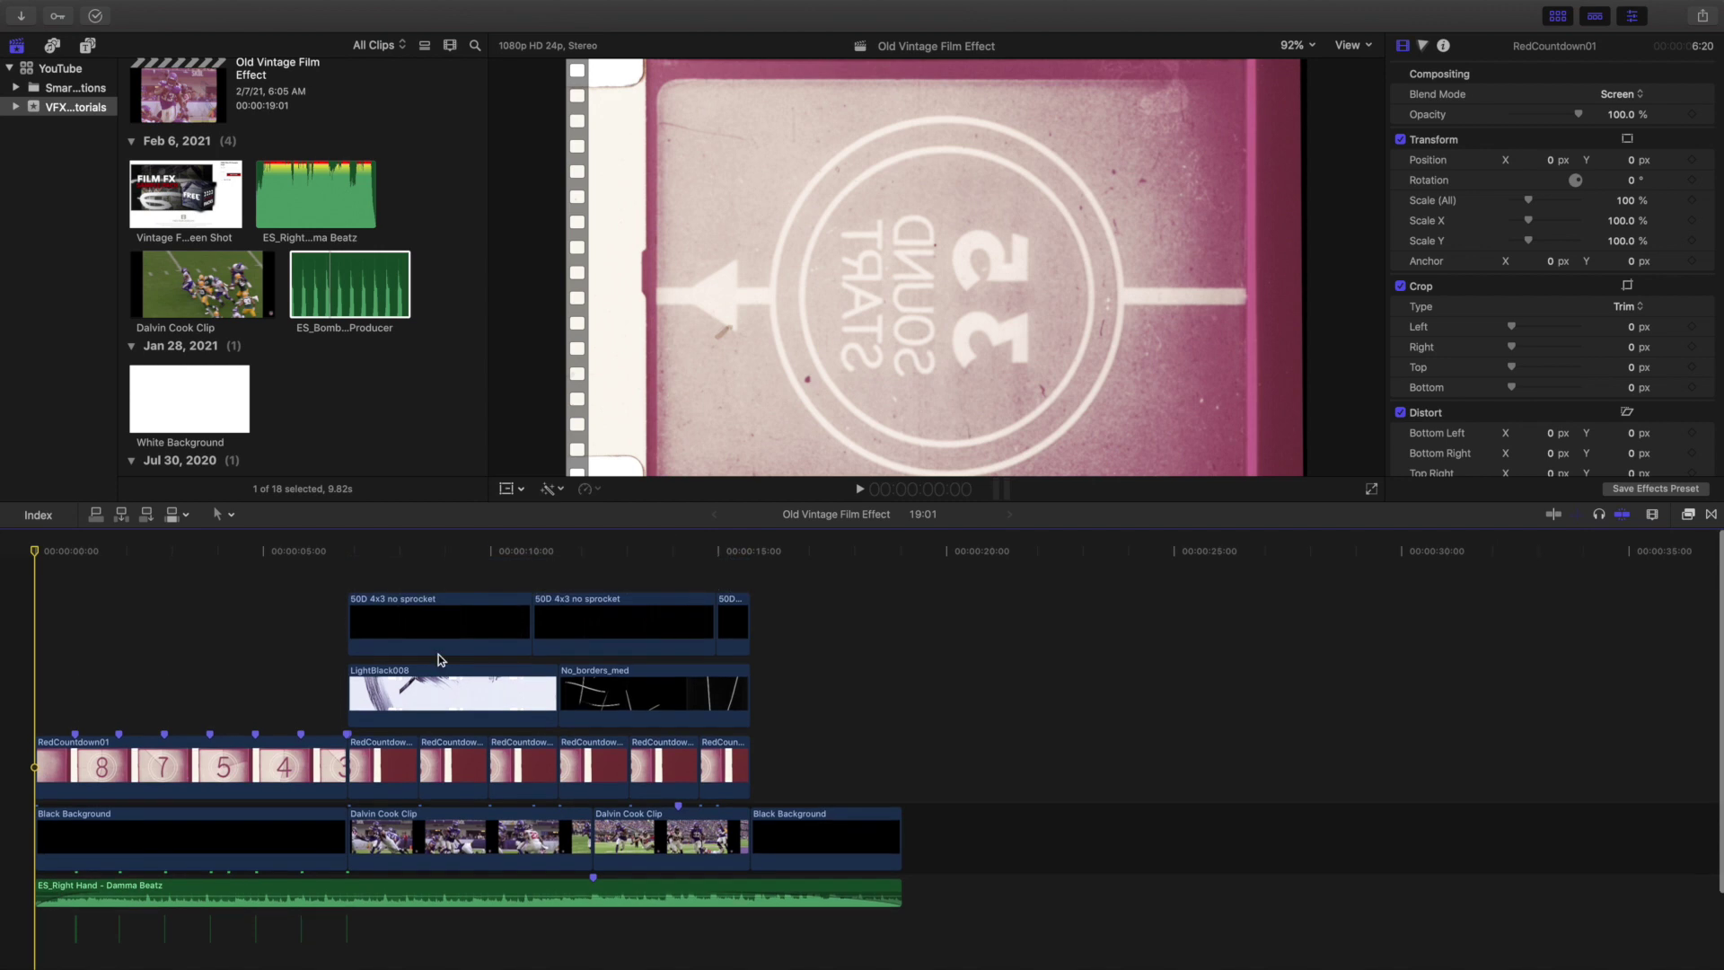
click(401, 554)
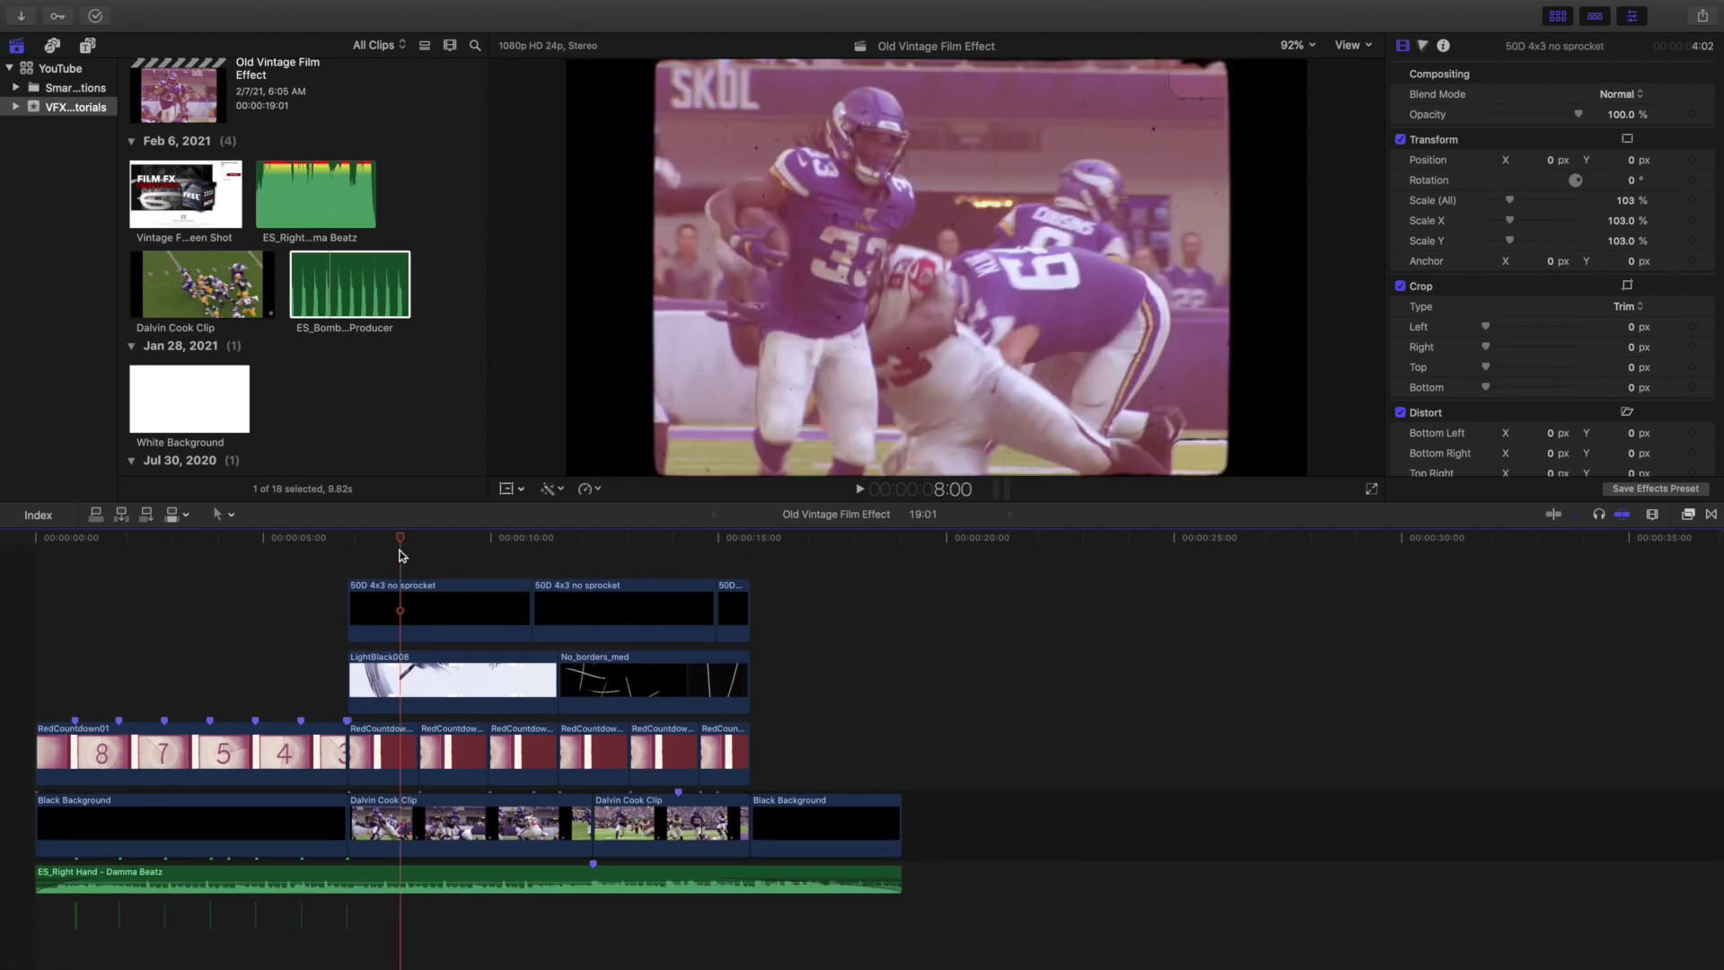
click(434, 618)
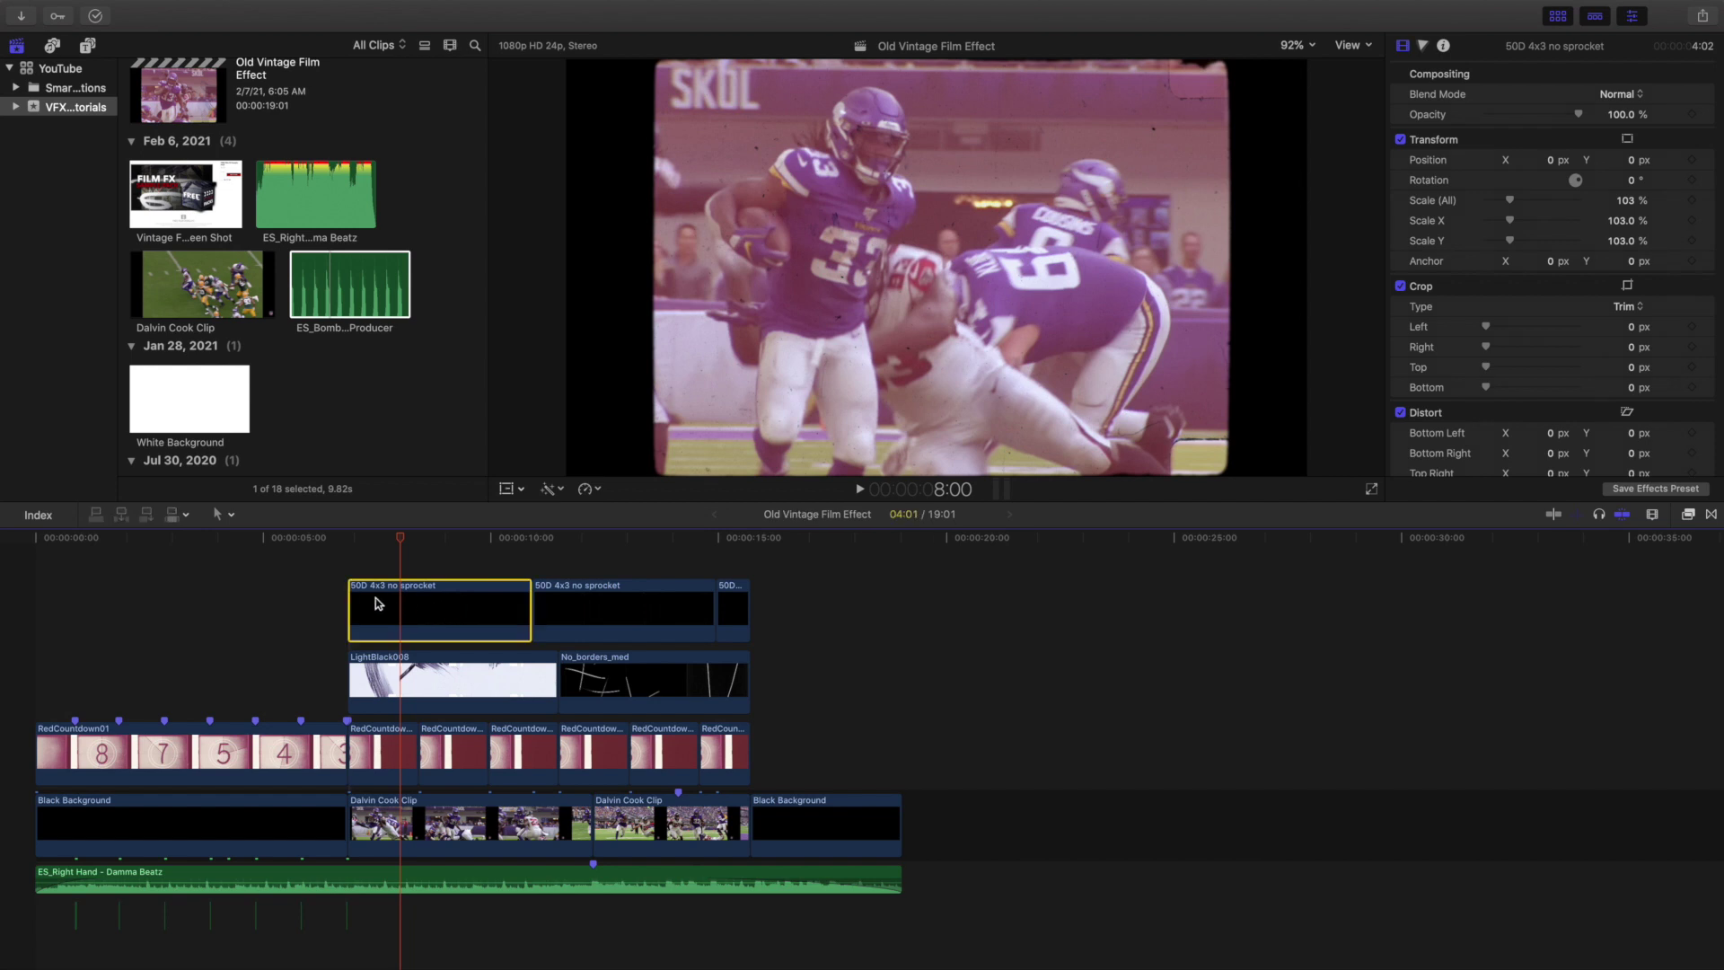
click(571, 612)
click(740, 606)
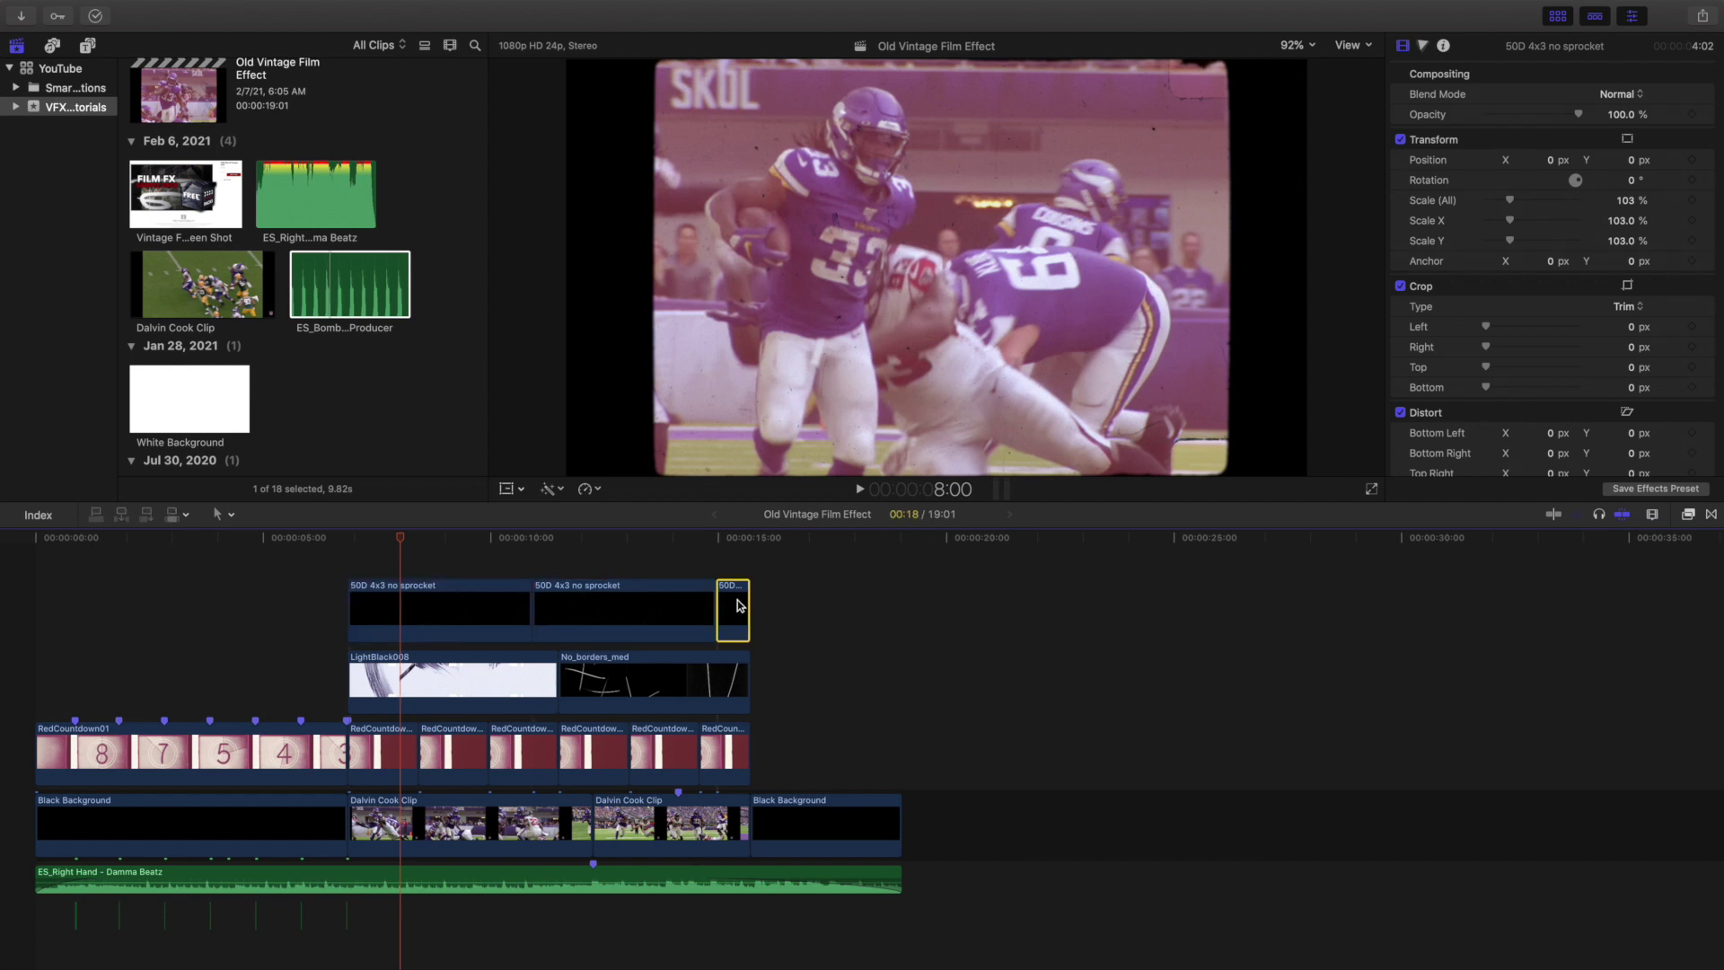
click(492, 680)
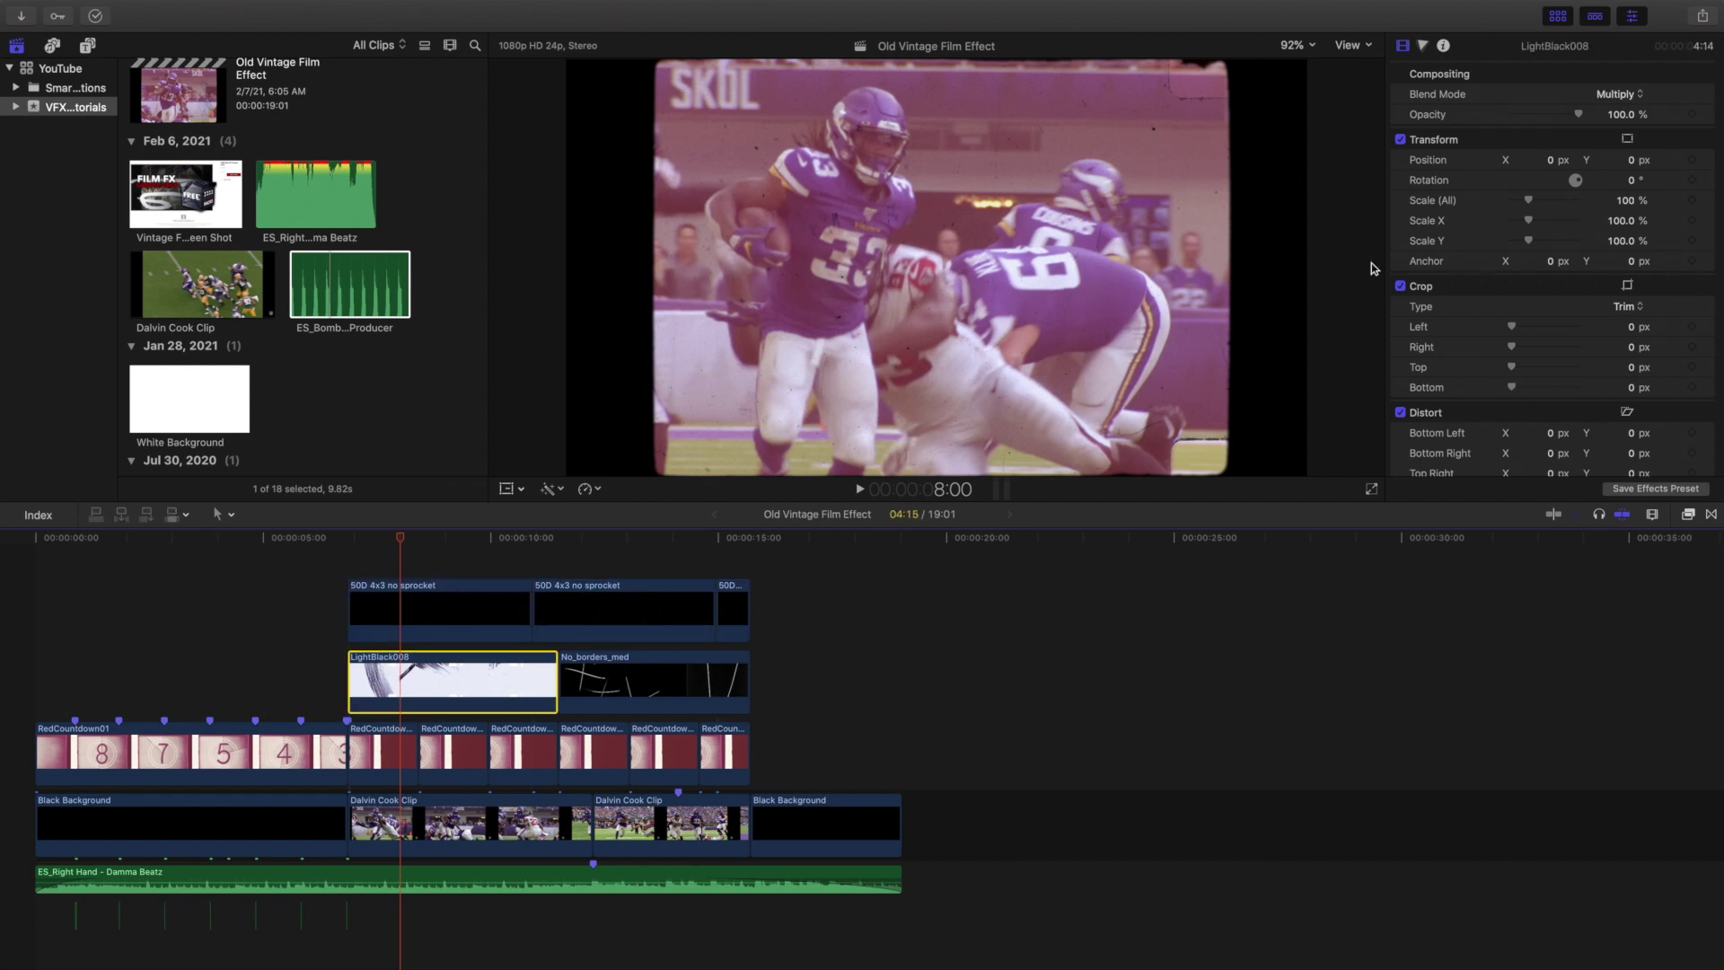
click(700, 672)
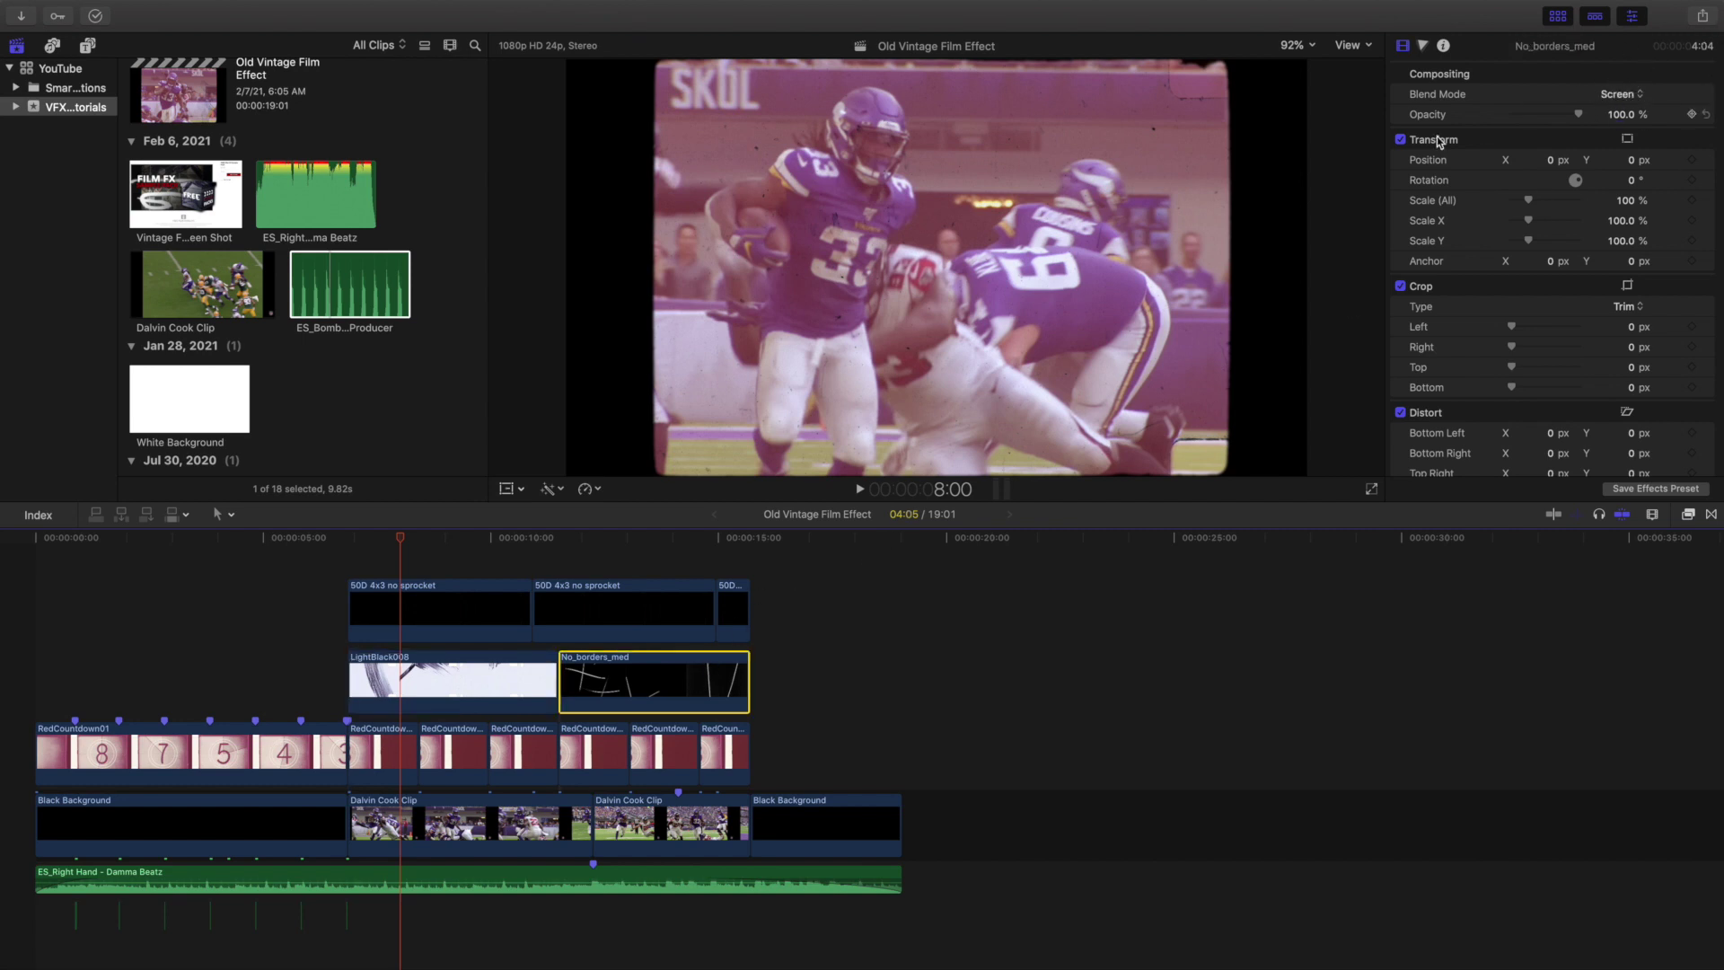
click(395, 758)
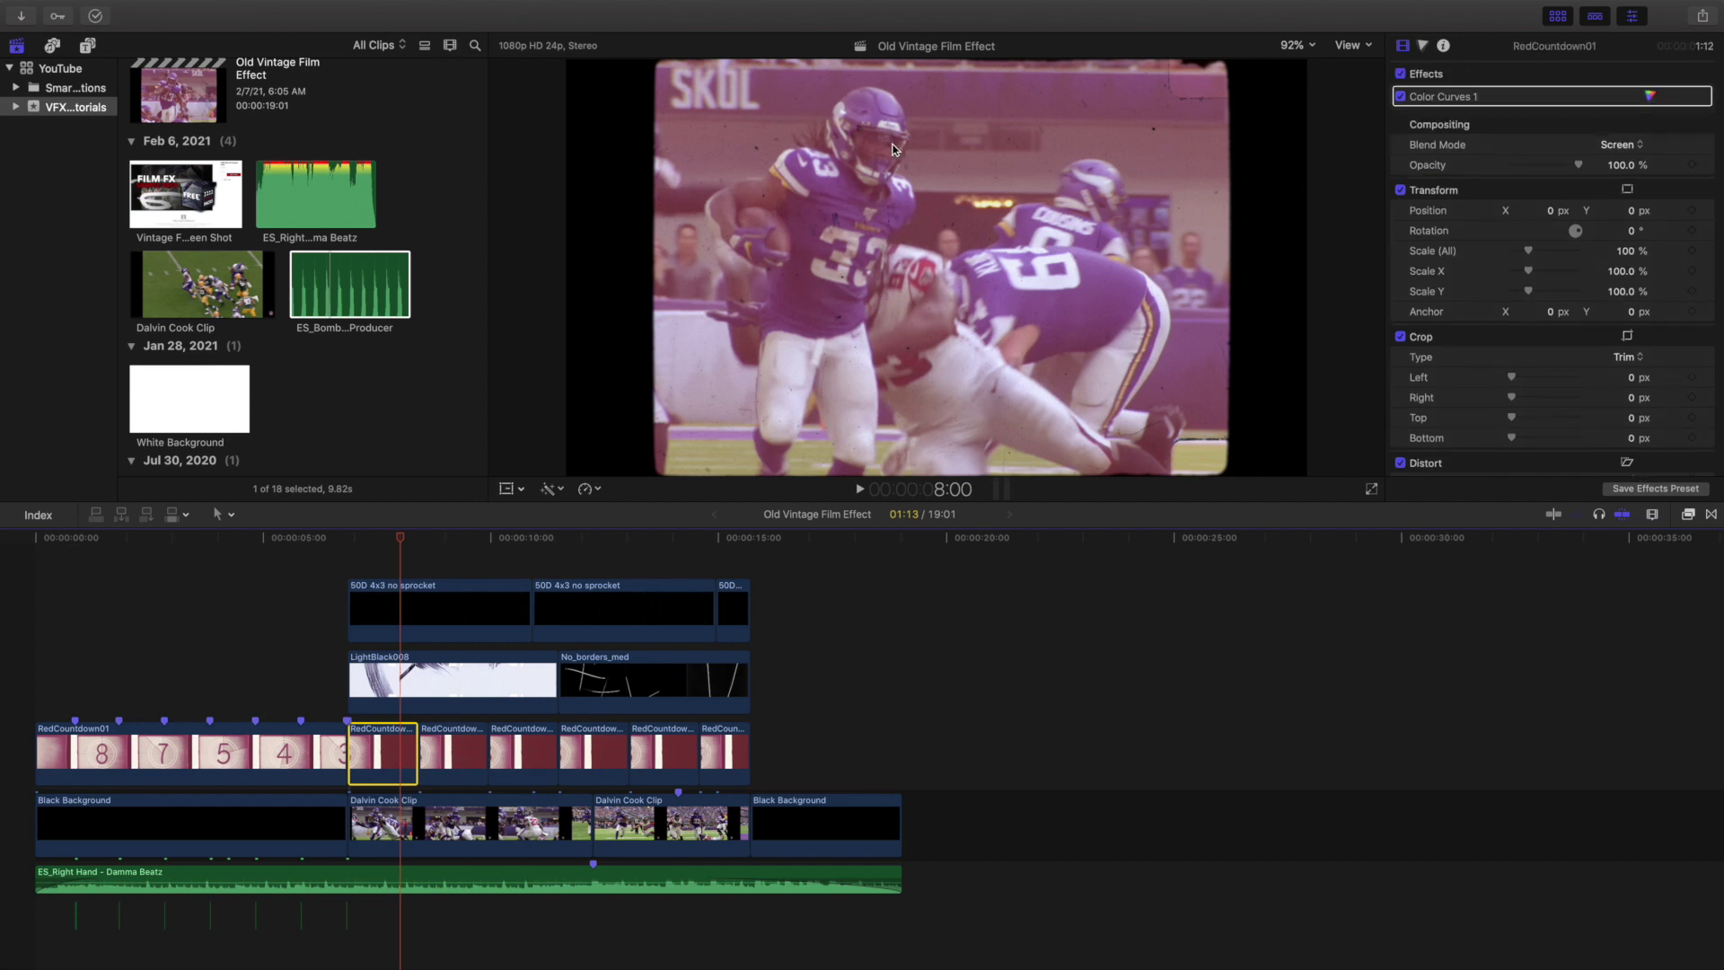
Step: Try lowering the top end of the red color curve on the first RedCountdown01 clip over the football footage, and undo it
click(354, 556)
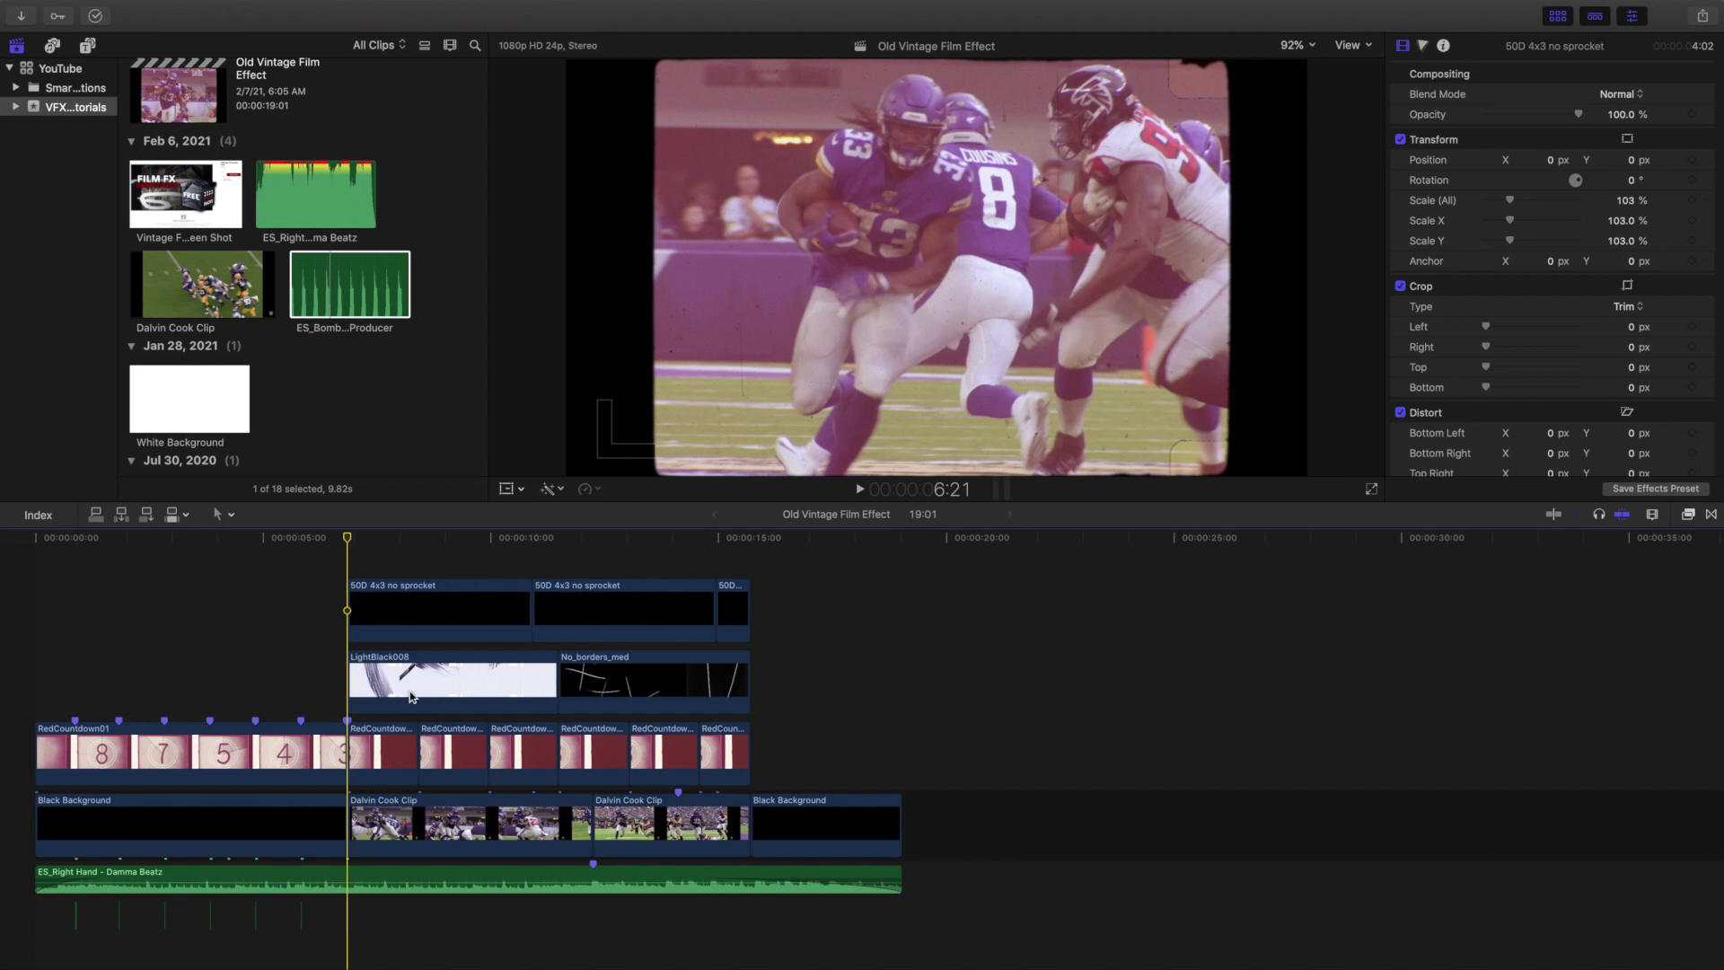
click(399, 746)
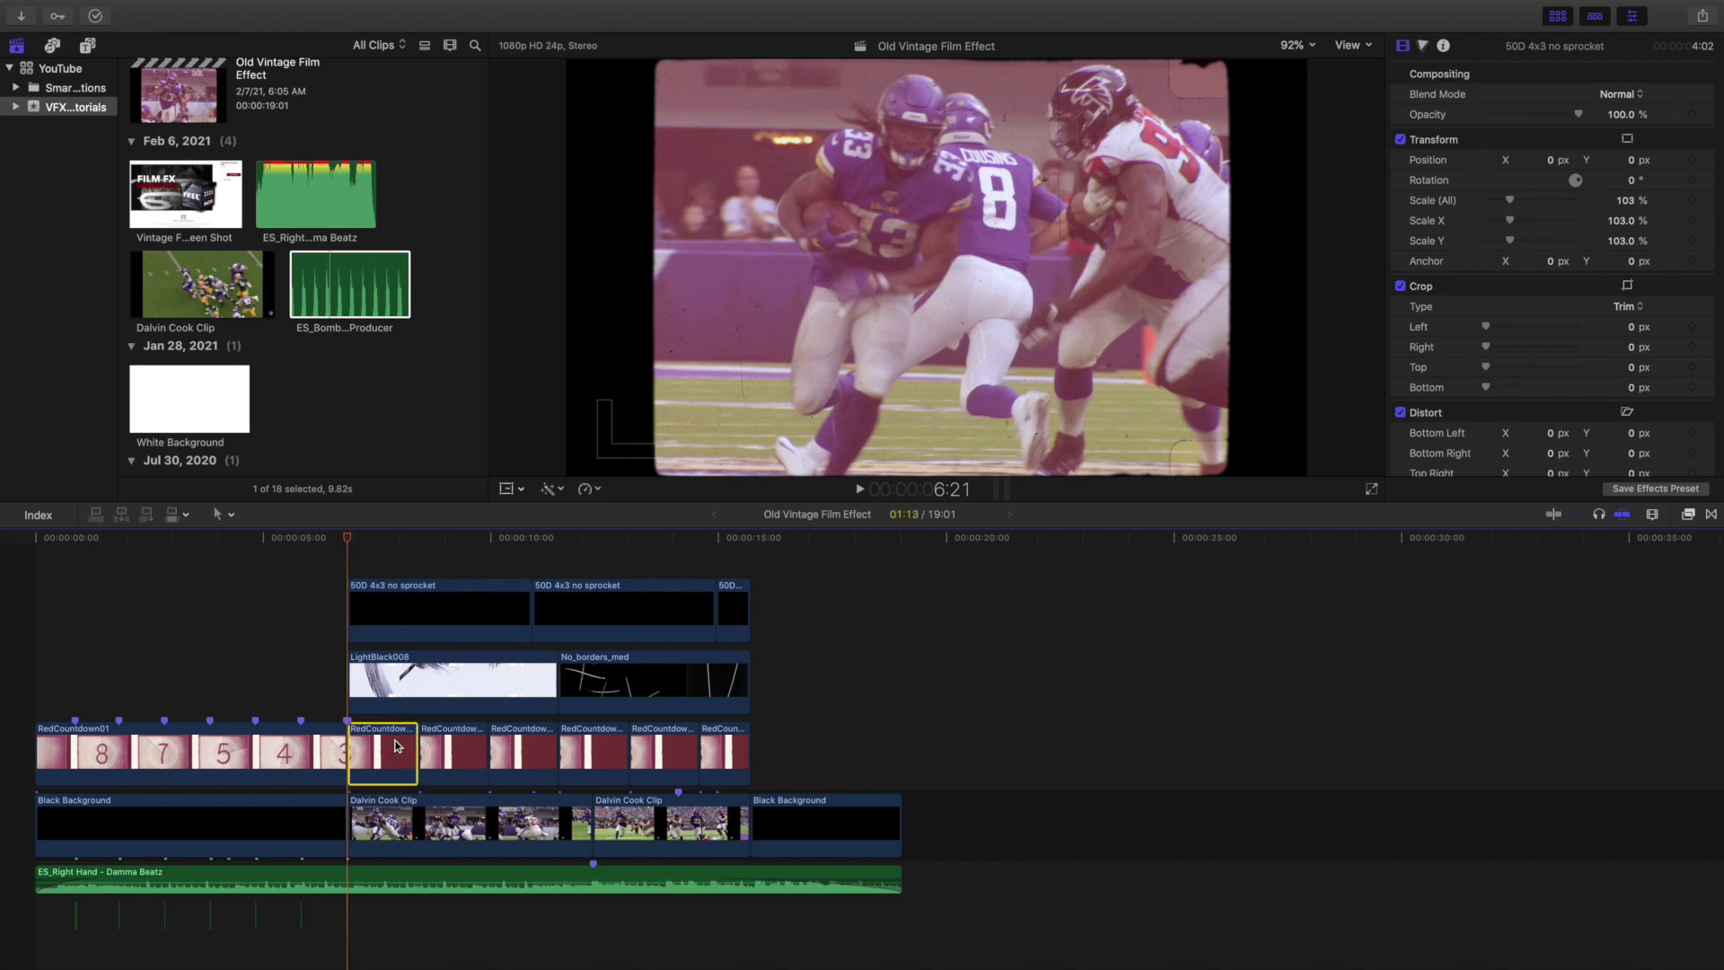
click(1425, 46)
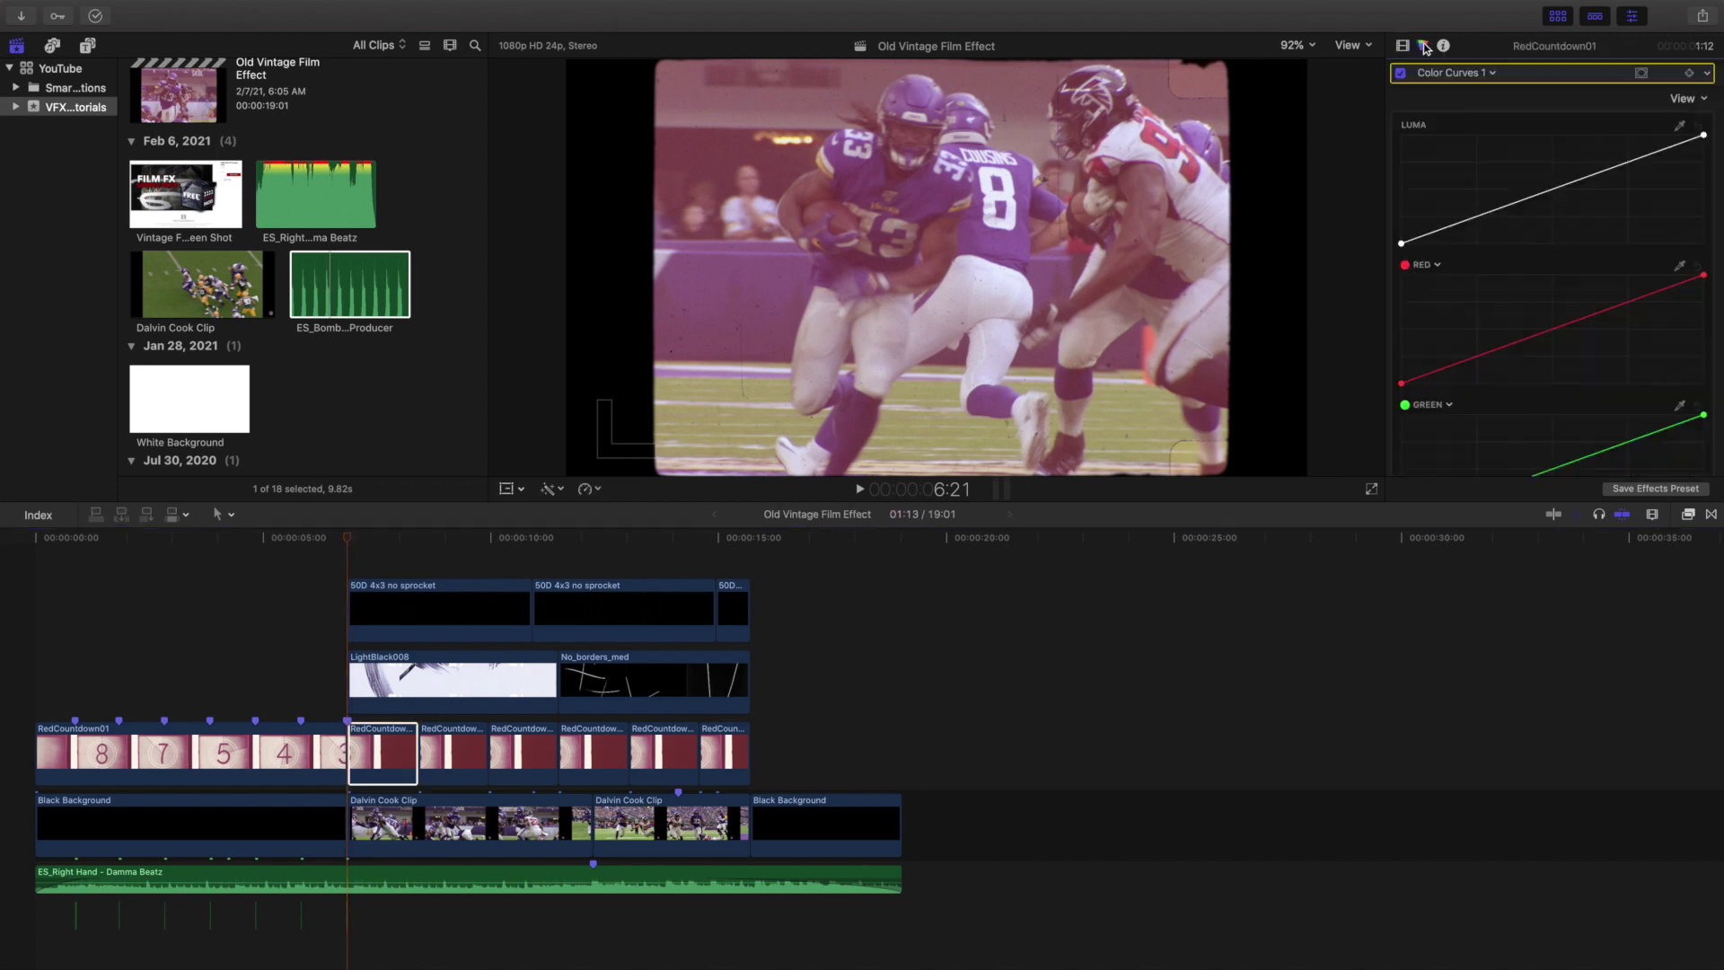
drag(1704, 279, 1698, 319)
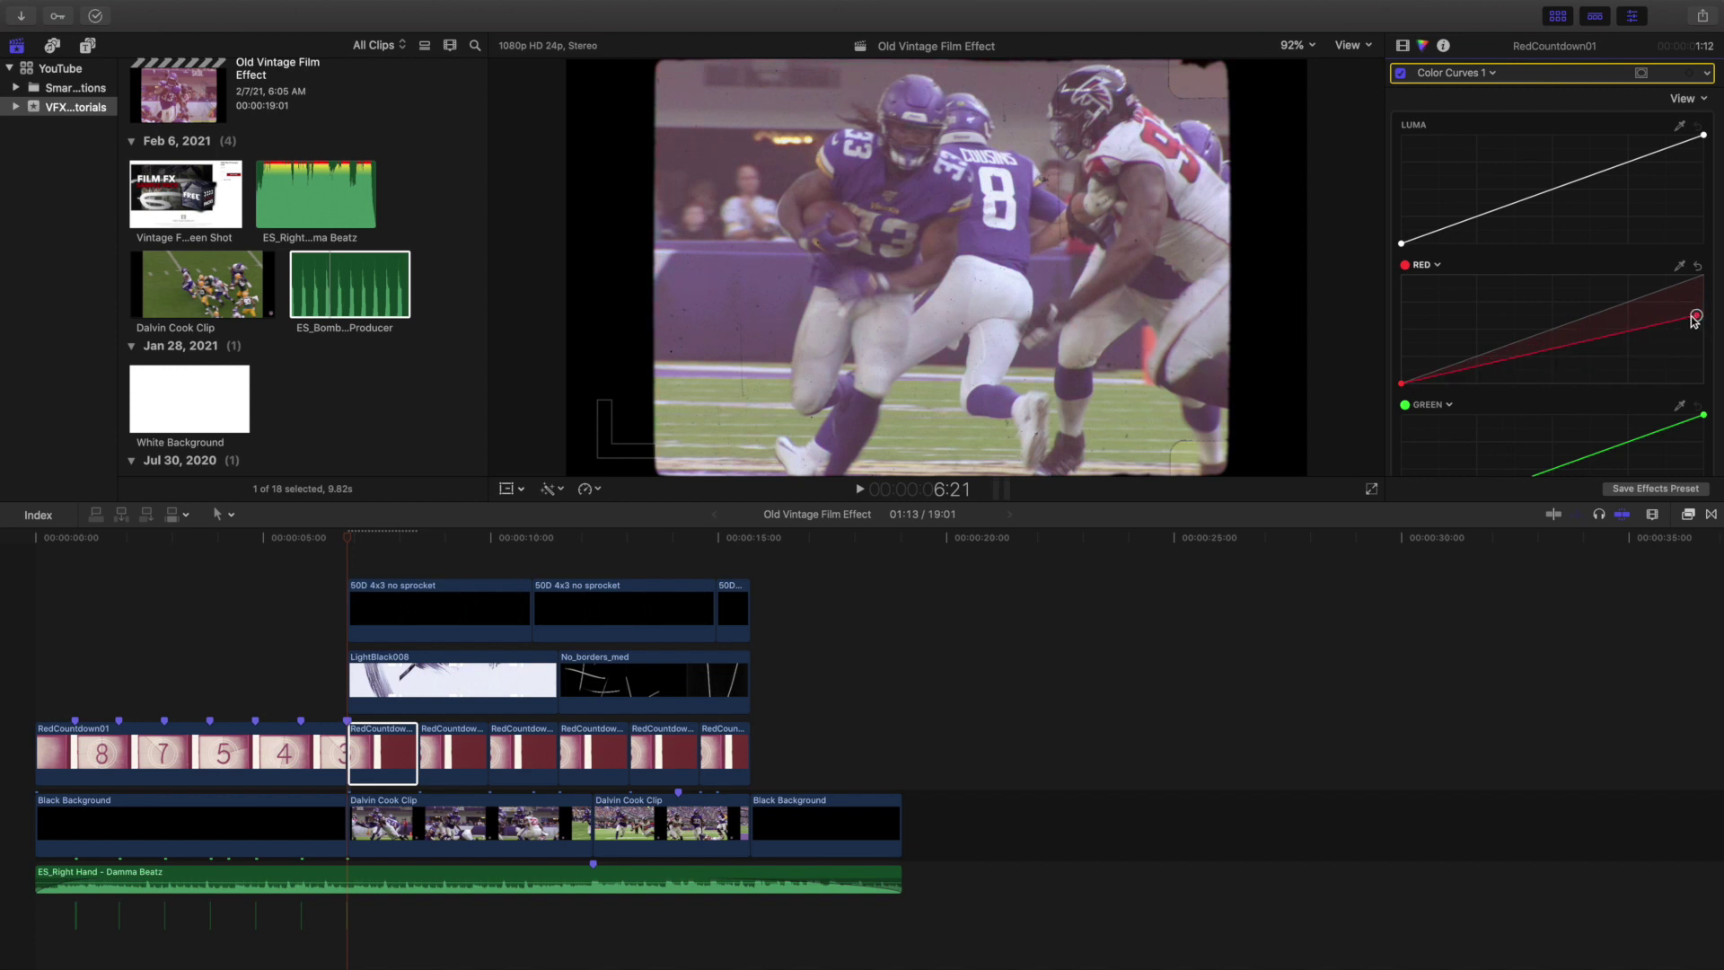
key(super+z)
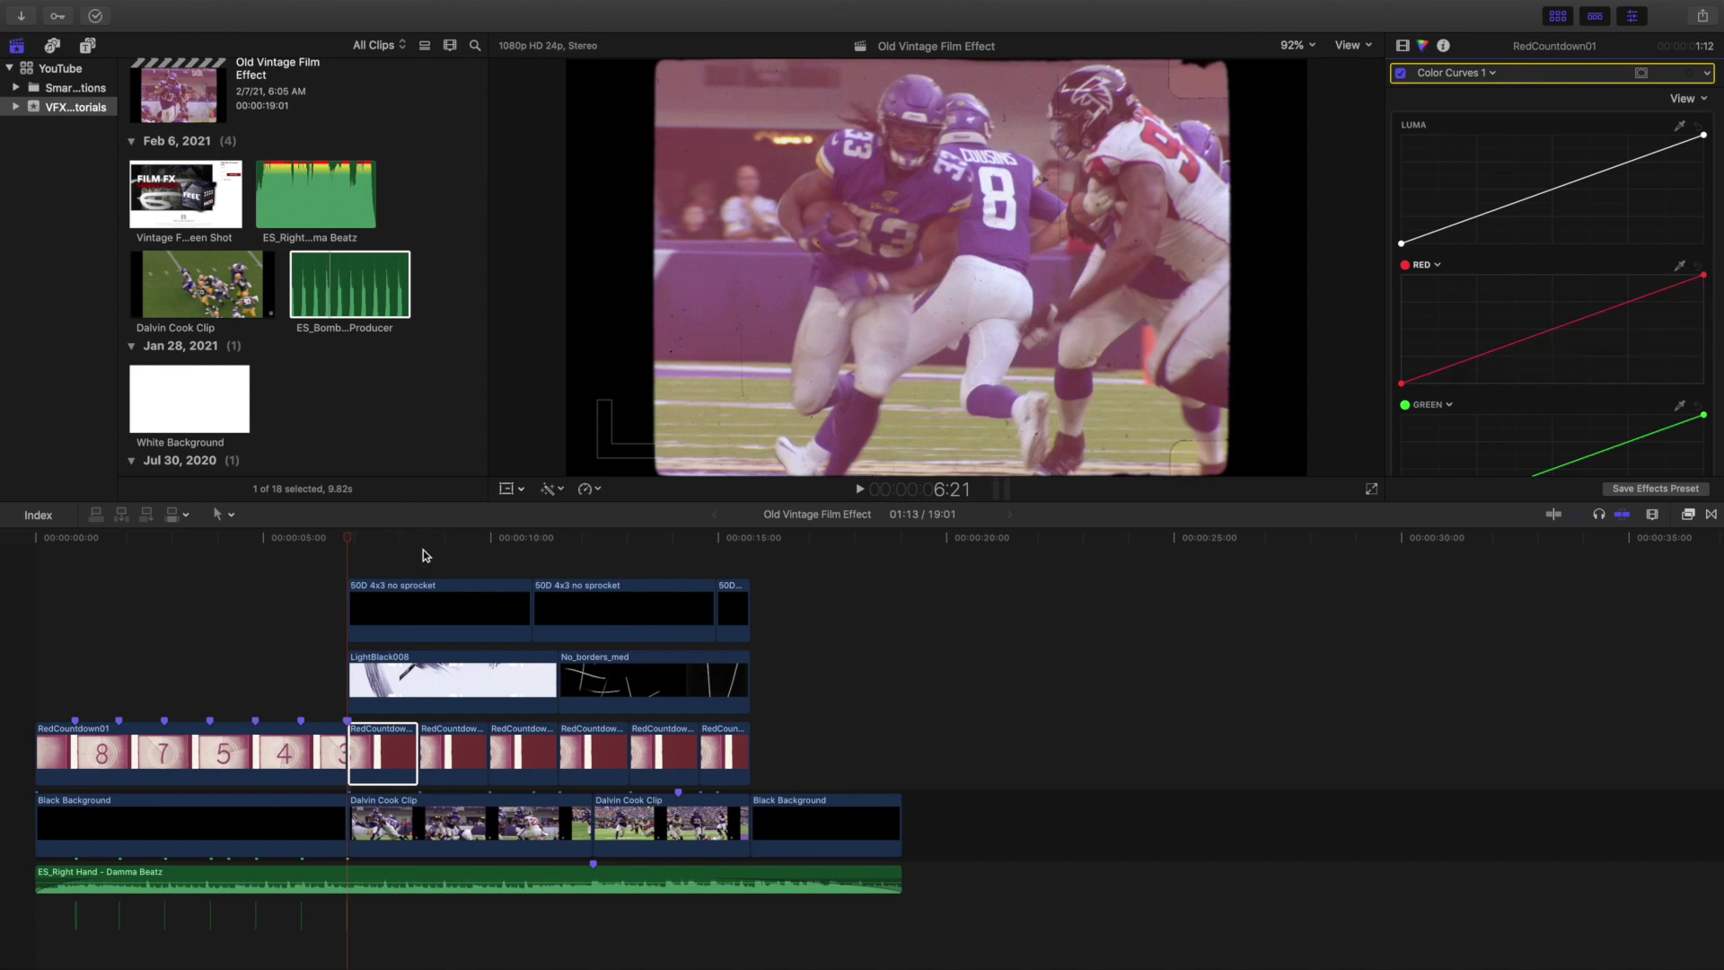
Step: Play the finished timeline from the start to review the complete vintage film effect
click(347, 559)
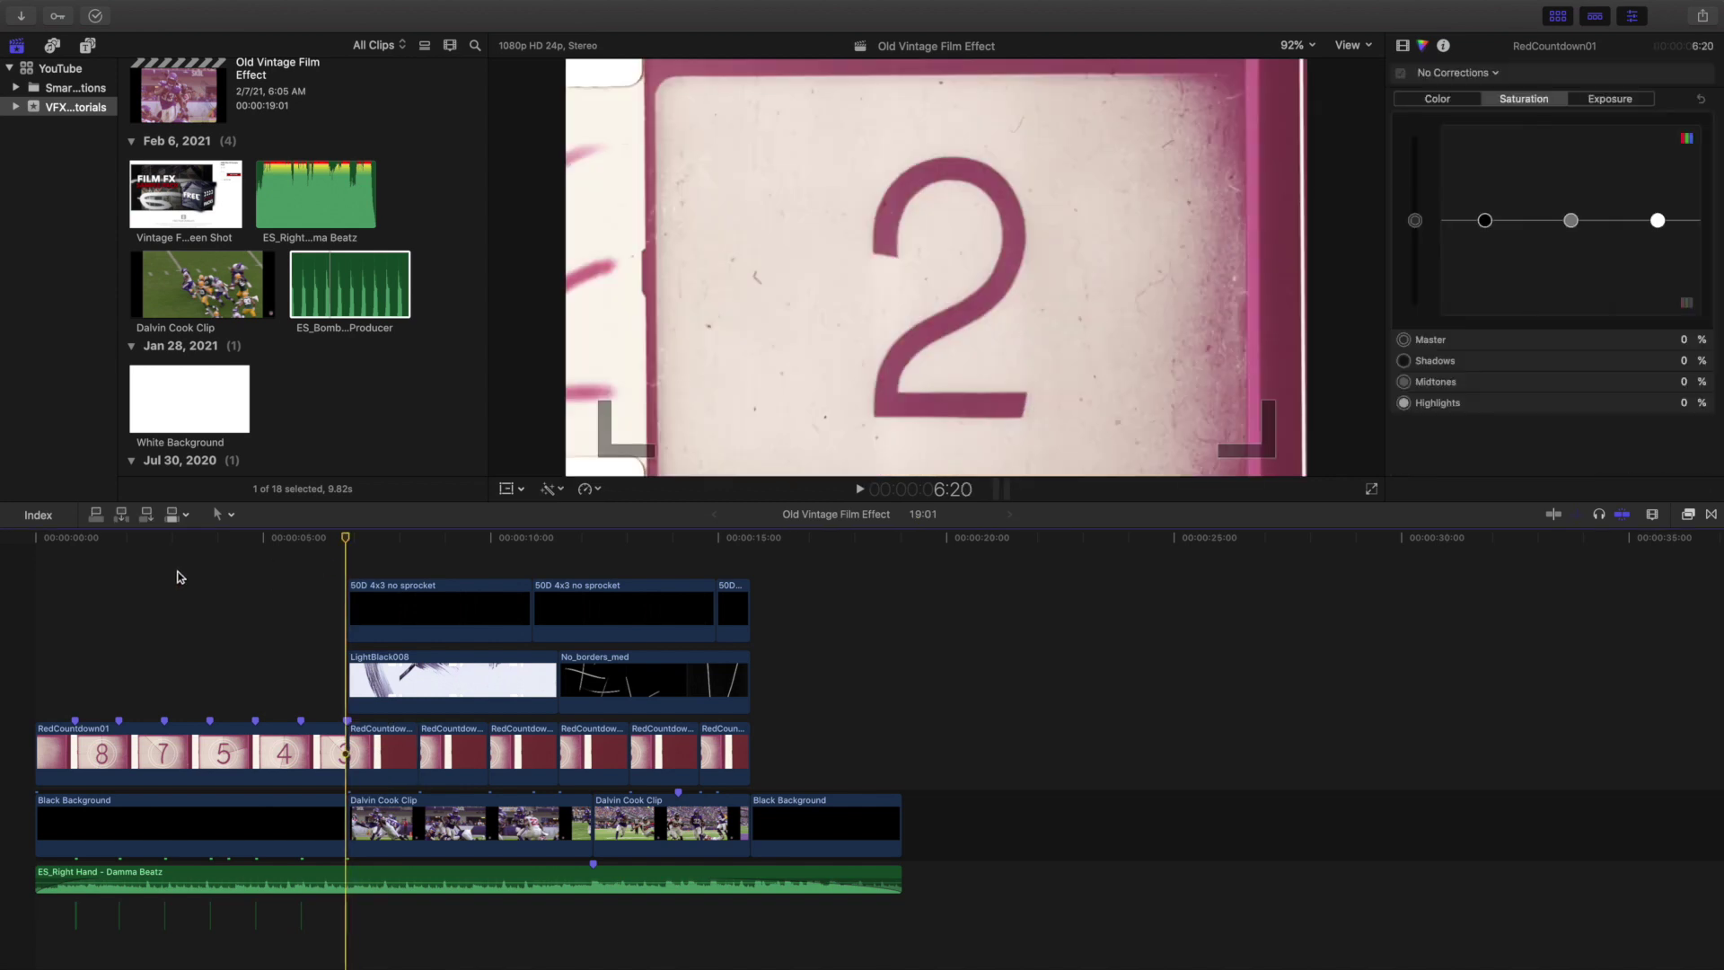
key(Home)
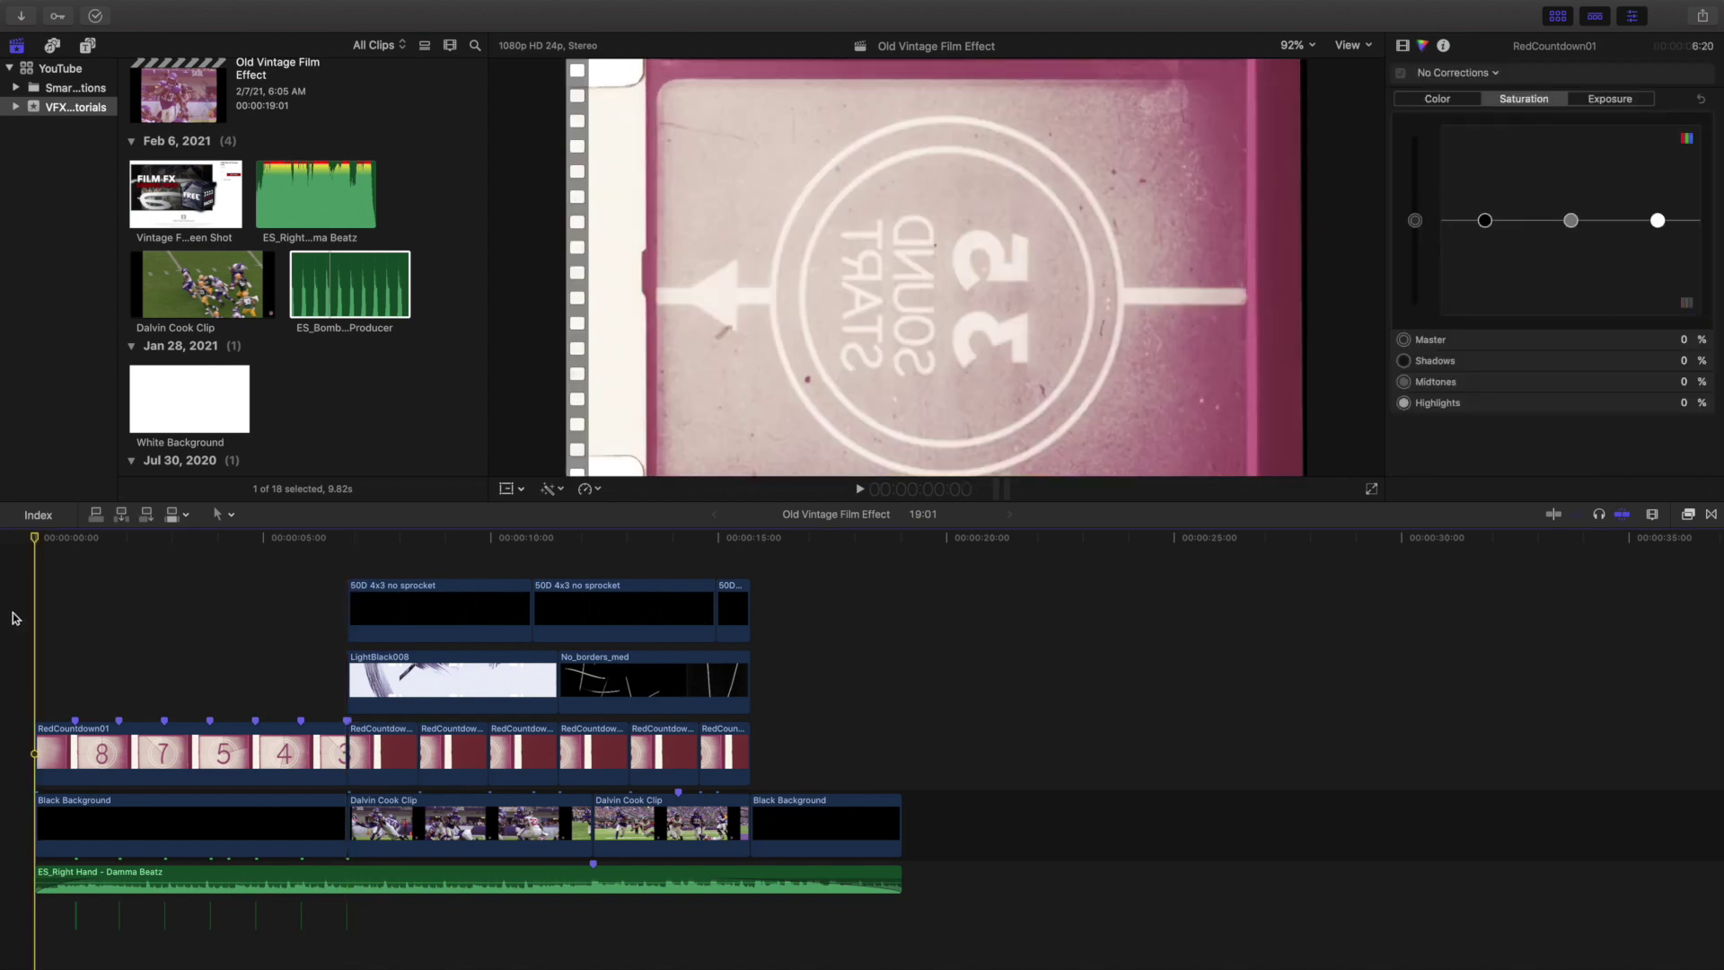
key(space)
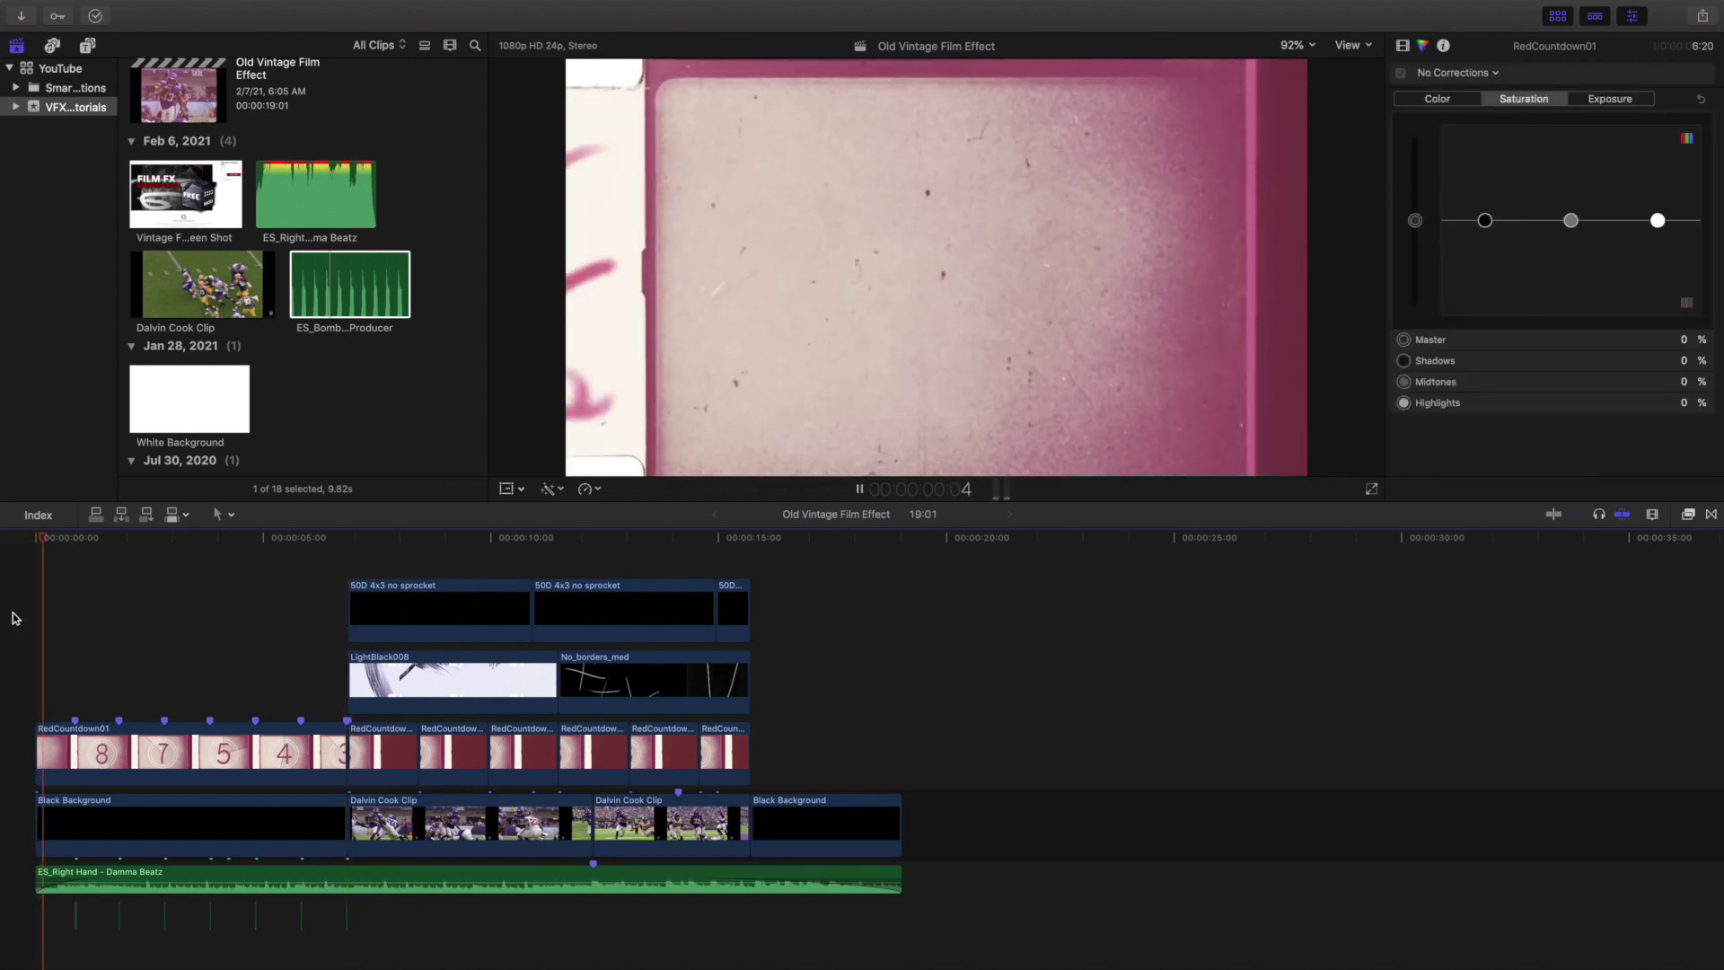